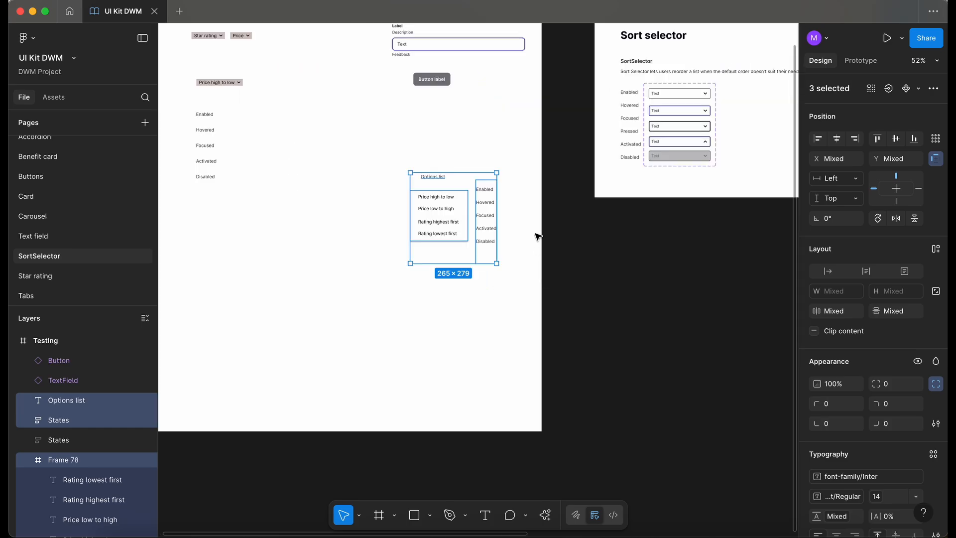
Step: Duplicate the state labels list beside the options list and place the copy below the options list
scroll(506, 188, "up", 5)
left_click(532, 200)
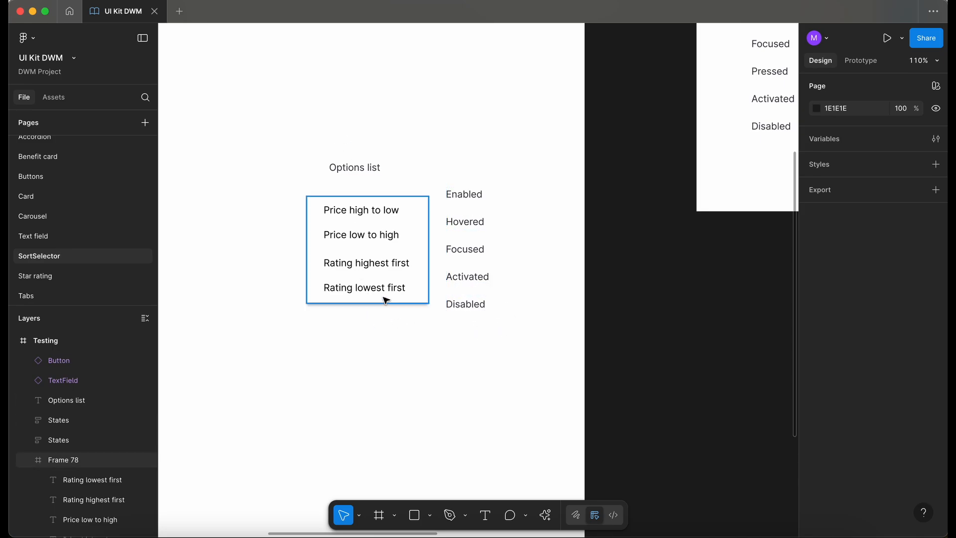
scroll(390, 346, "down", 3)
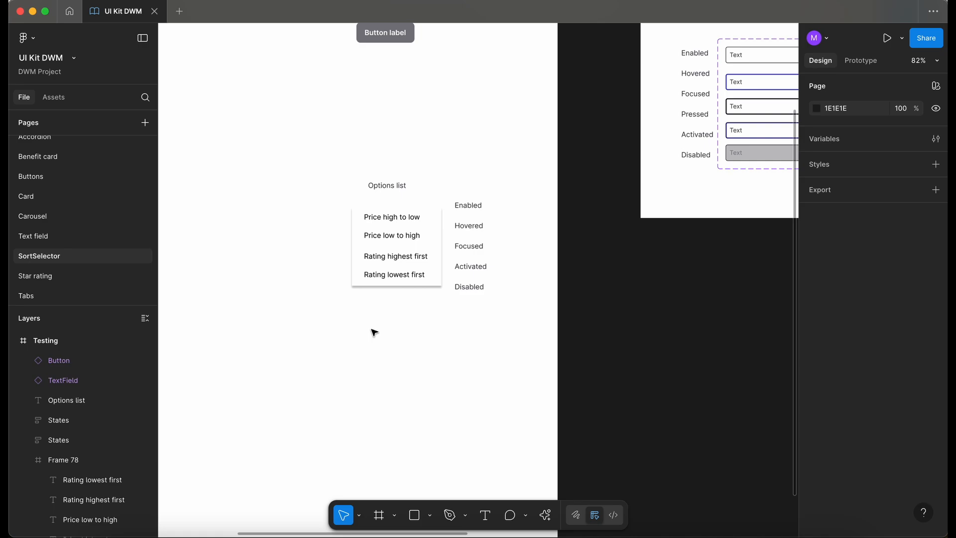
scroll(375, 333, "up", 3)
left_click(500, 210)
left_click_drag(501, 209, 376, 416)
scroll(395, 367, "down", 2)
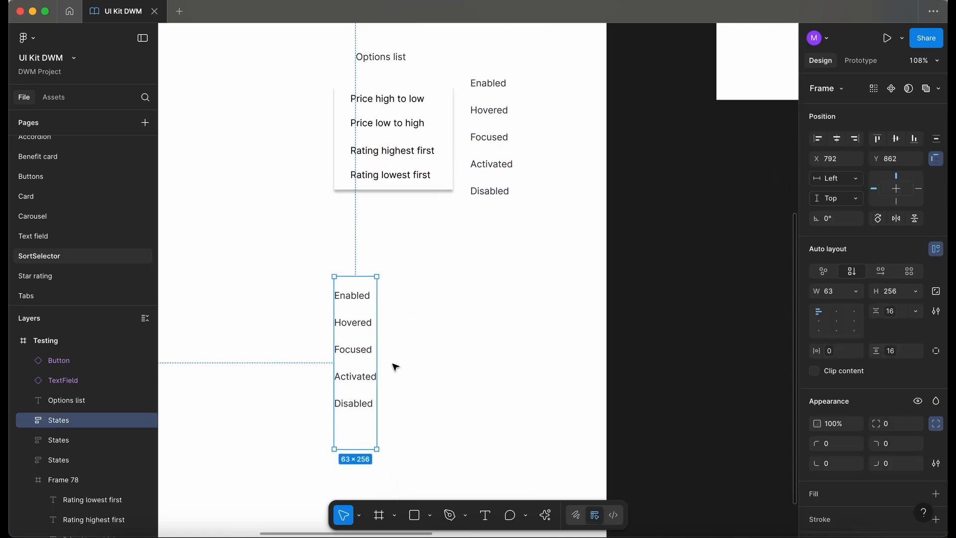
scroll(394, 366, "down", 1)
left_click(365, 248)
Step: Draw a small frame beside the Enabled label of the duplicated states list
scroll(365, 248, "up", 5)
scroll(365, 247, "down", 2)
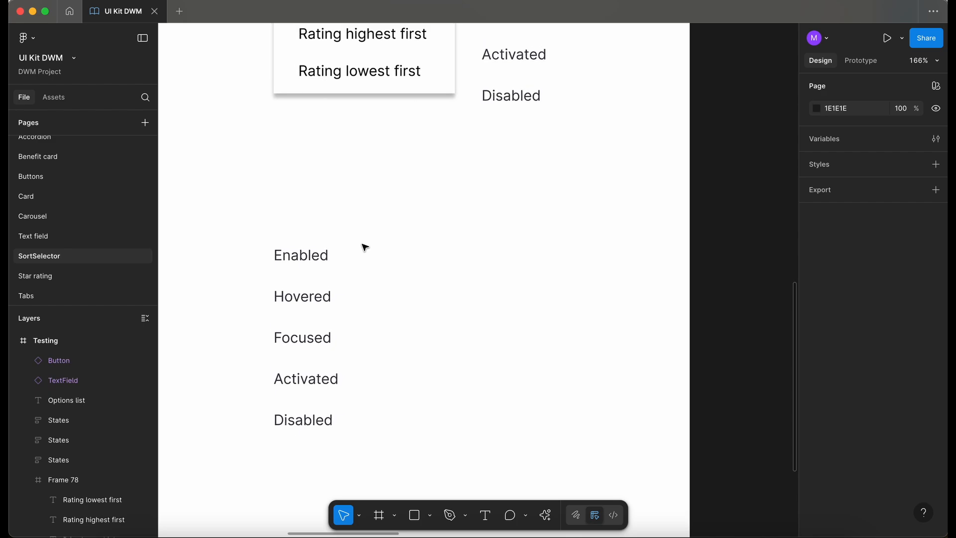
scroll(365, 248, "up", 1)
key("f")
left_click_drag(348, 260, 456, 297)
left_click_drag(395, 279, 404, 282)
Step: Add the text "Option" inside the new frame and apply auto layout to the frame
key("t")
left_click(382, 280)
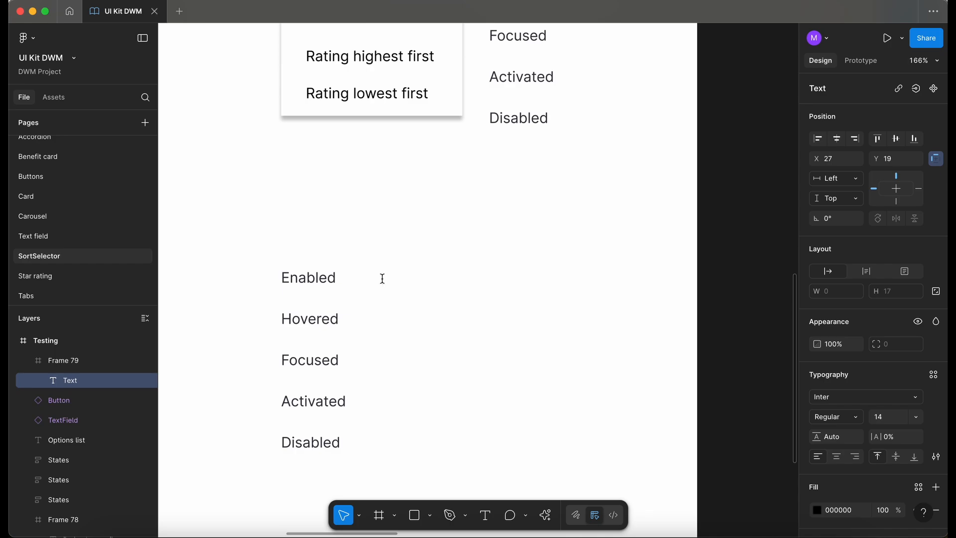
type("Option")
key("Escape")
left_click_drag(387, 293, 382, 284)
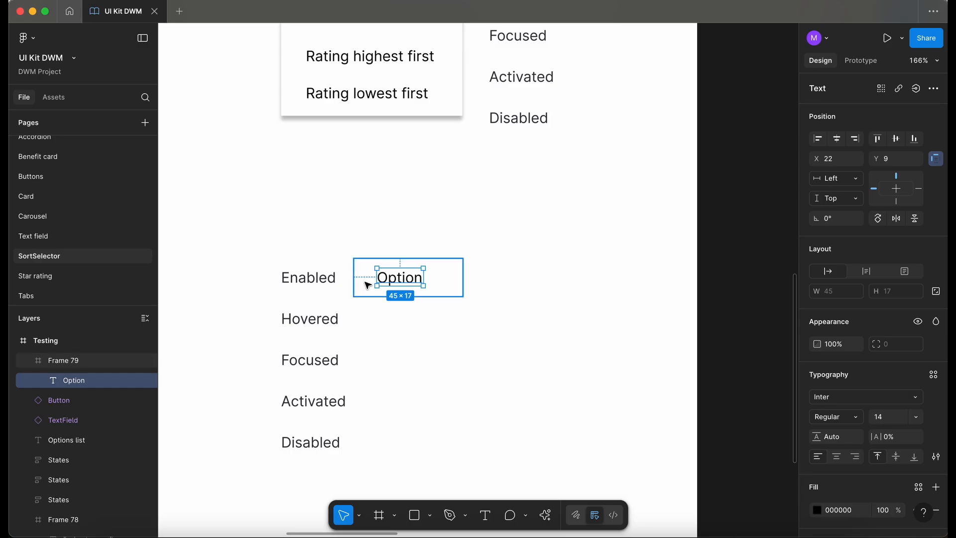
left_click(367, 285)
key("shift+a")
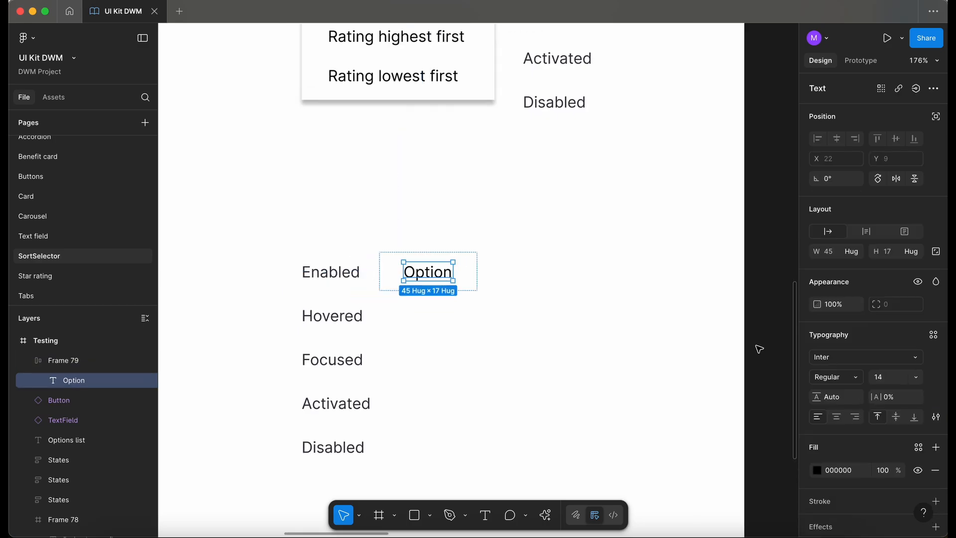
Step: Style the Option text with the Inter font-family variable, Regular weight, size 12 and line height 16
left_click(922, 362)
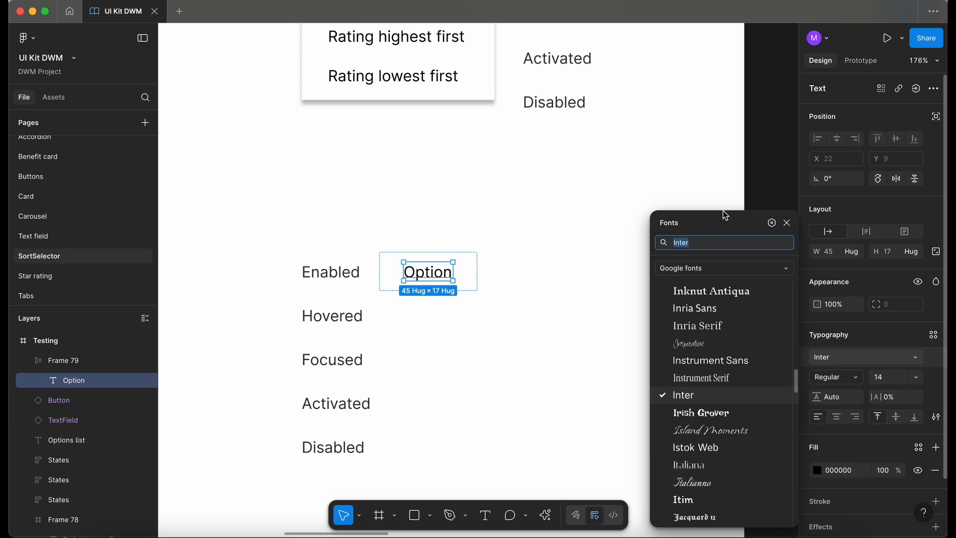
left_click(772, 223)
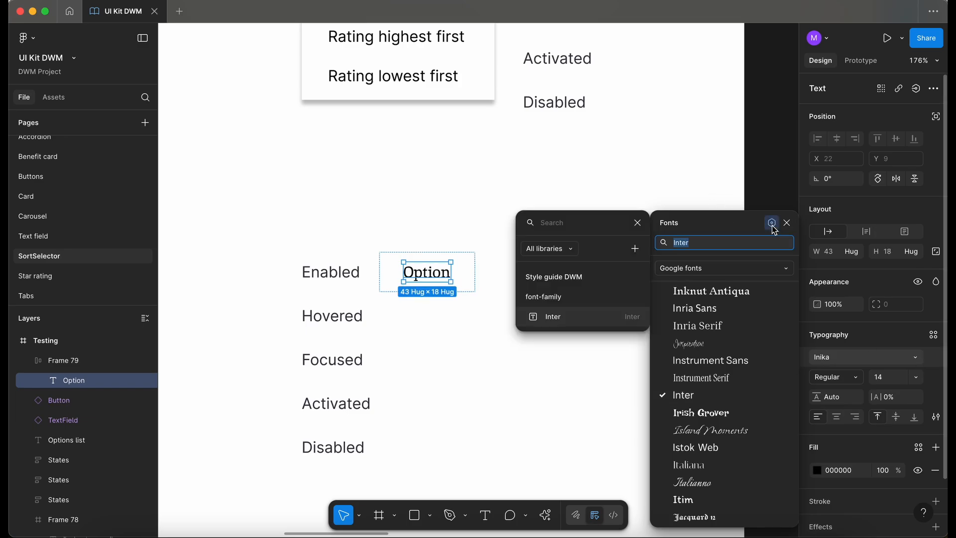
left_click(555, 319)
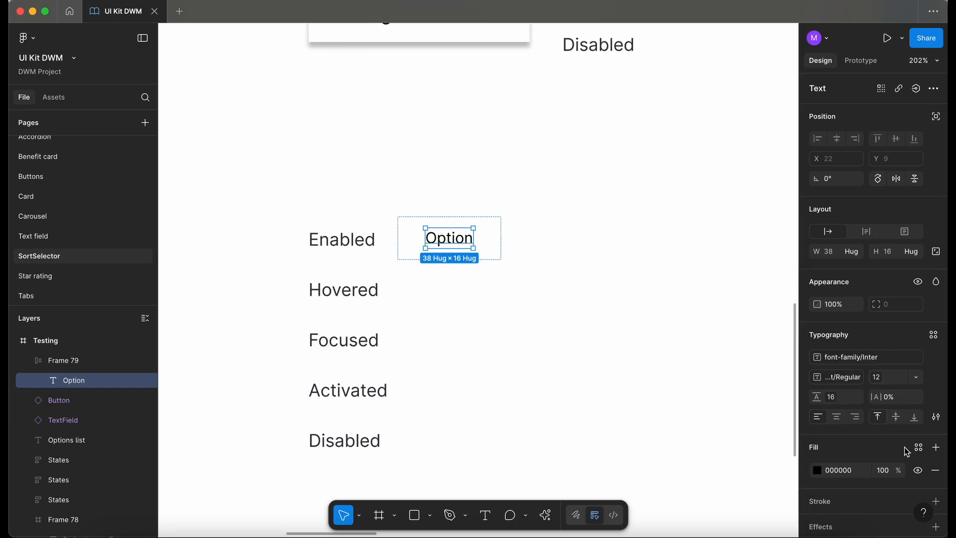
Step: Apply the library colour dwm-neutral-500 as the fill of the Option text
left_click(919, 449)
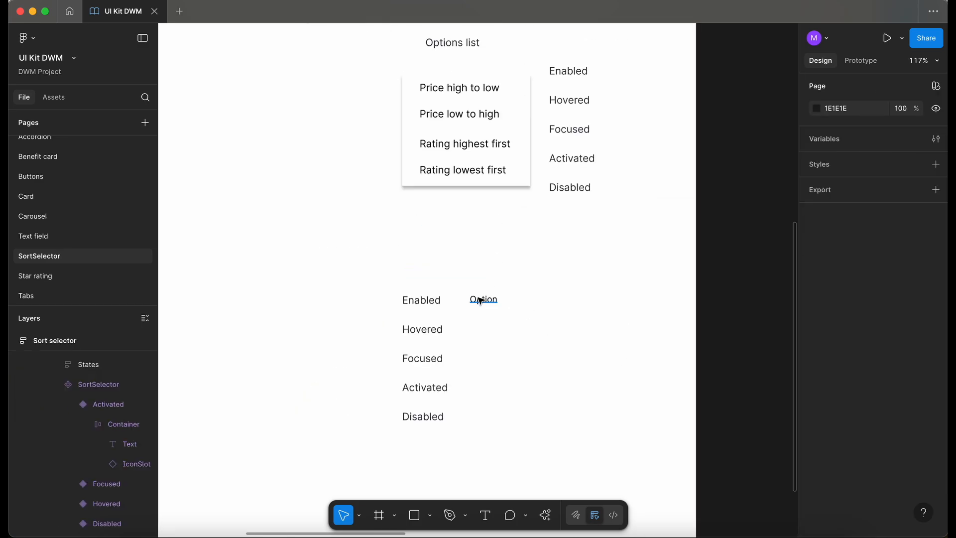
left_click(481, 299, "super")
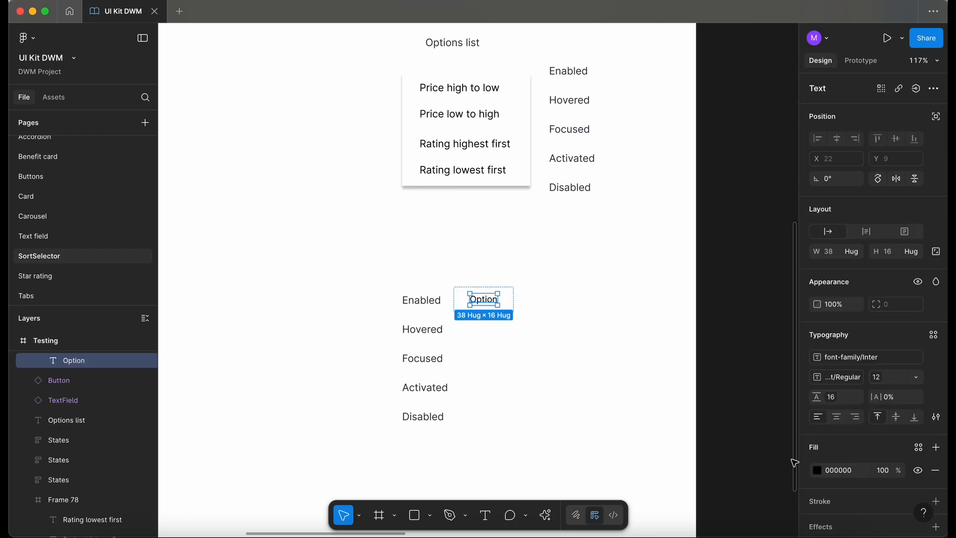
left_click(919, 449)
type("neu")
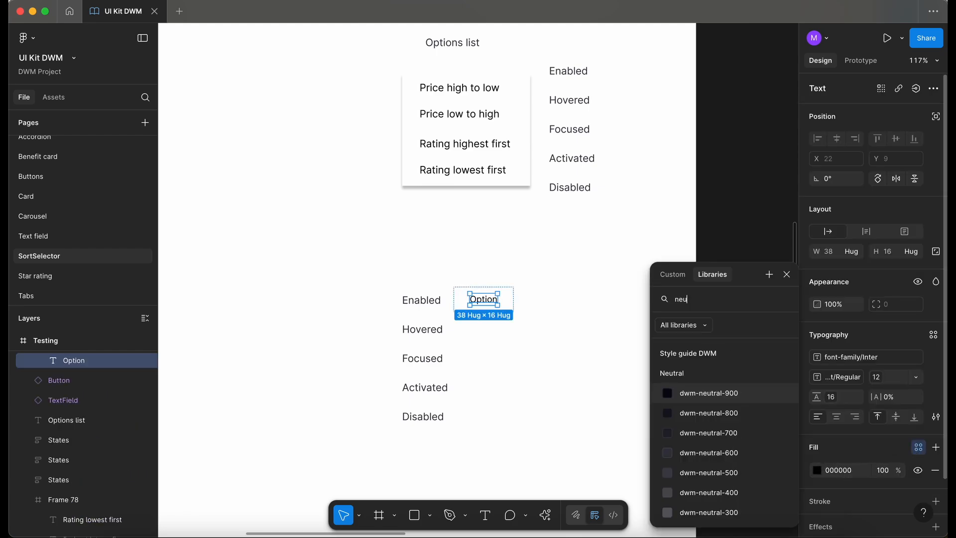
left_click(722, 472)
scroll(495, 348, "up", 5)
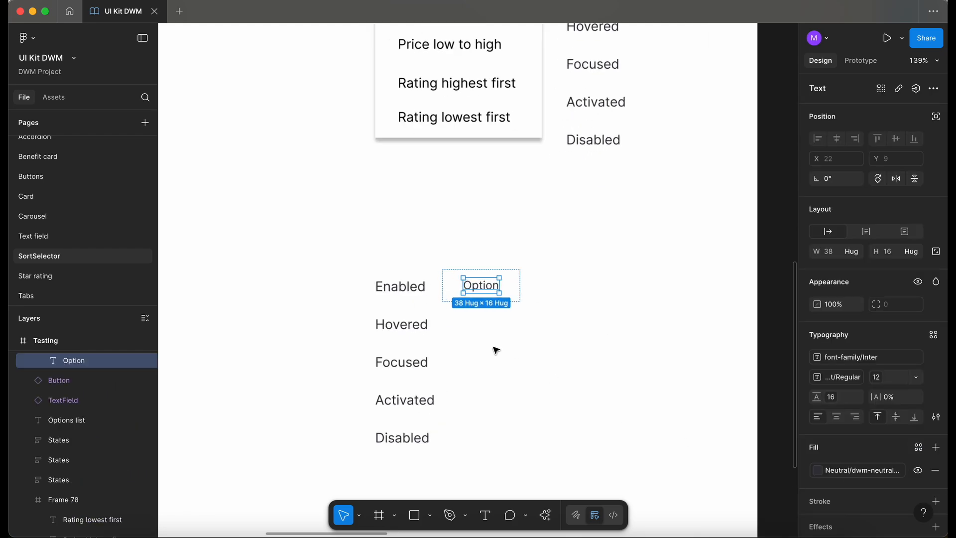
Step: Set the option frame's auto layout gap to 0 and its horizontal and vertical padding to the 8px variable
key("shift+a")
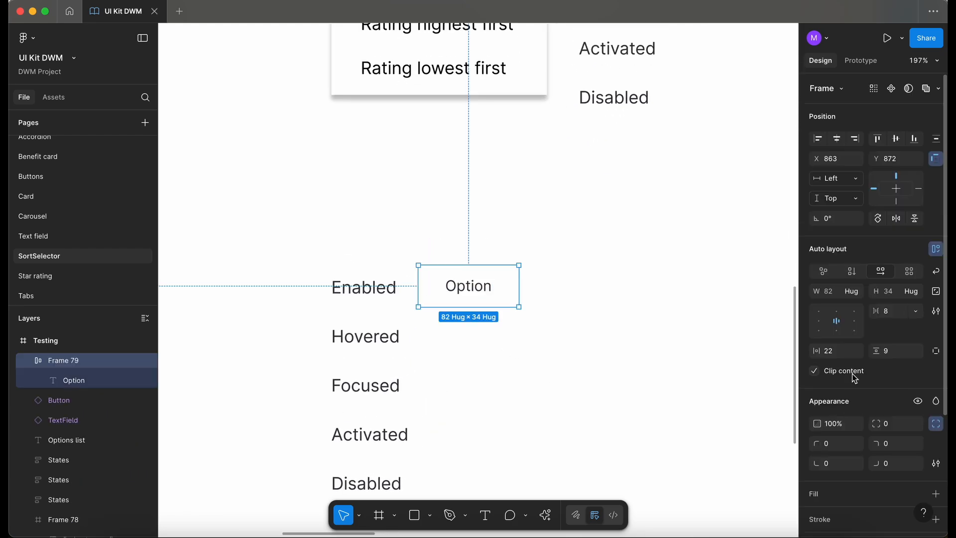
left_click(916, 312)
left_click(873, 324)
left_click(857, 352)
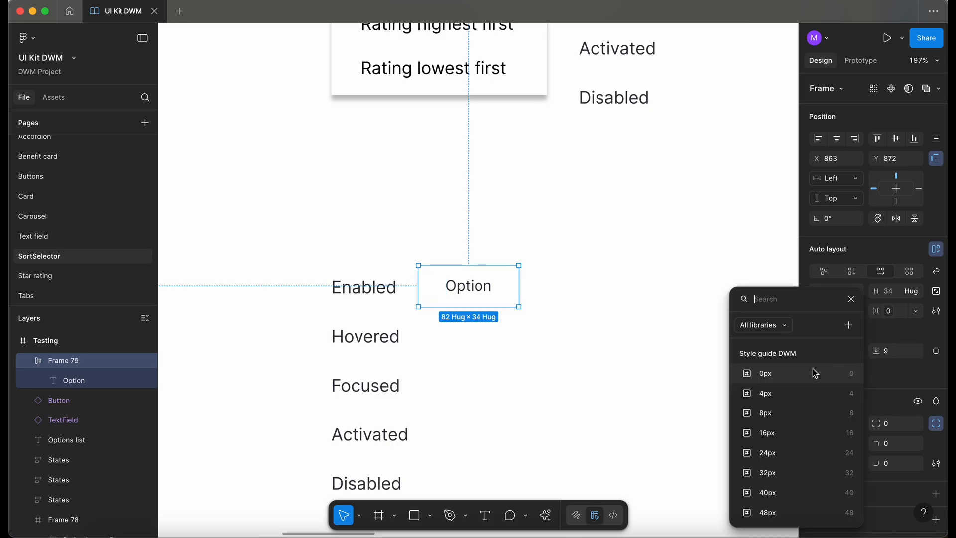
left_click(773, 416)
left_click(916, 350)
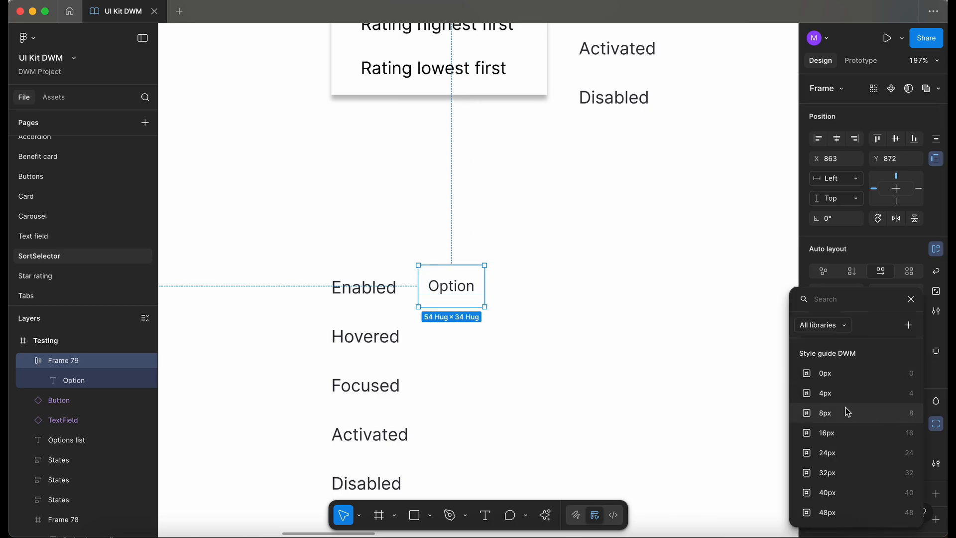
left_click(846, 410)
scroll(523, 318, "down", 3)
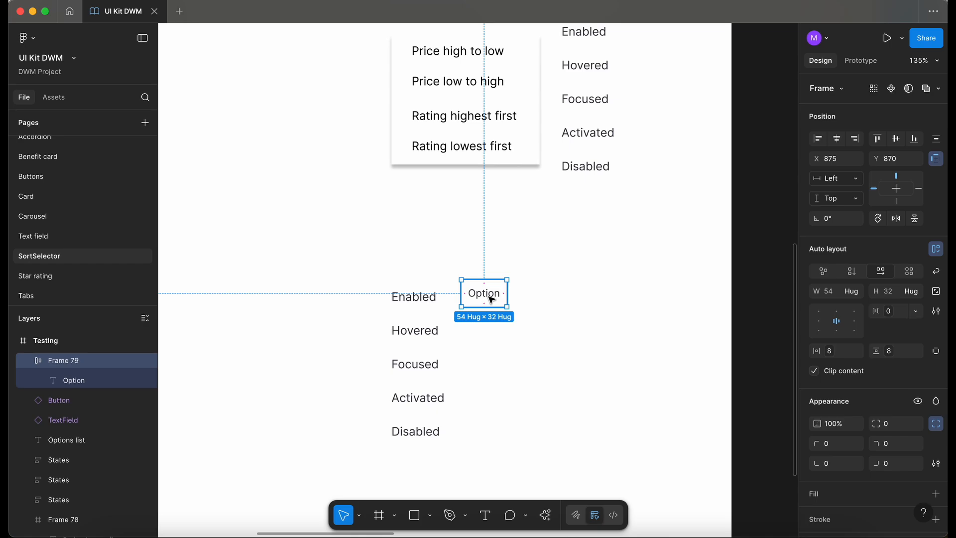
Step: Rename the option frame's layer to "Enabled"
scroll(492, 299, "up", 5)
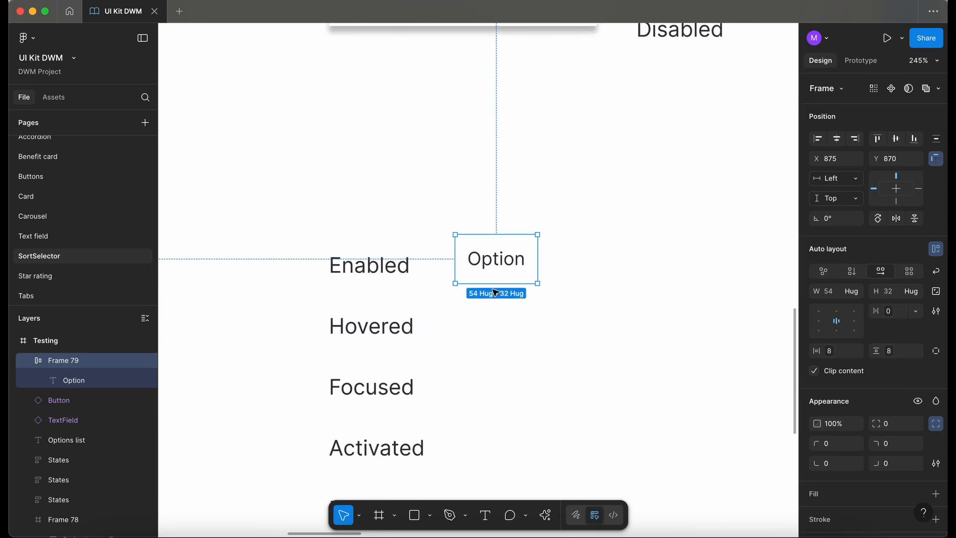
double_click(70, 362)
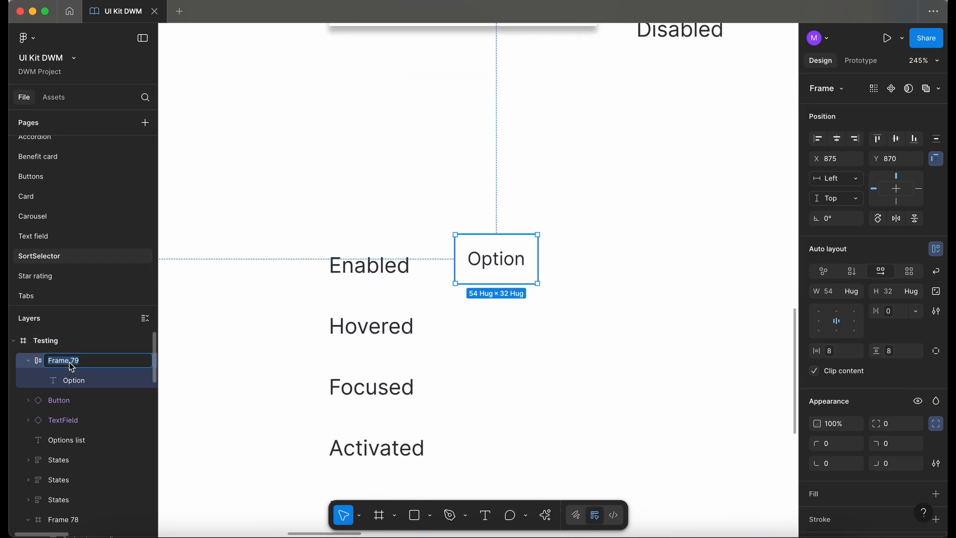
type("Enabled")
key("Return")
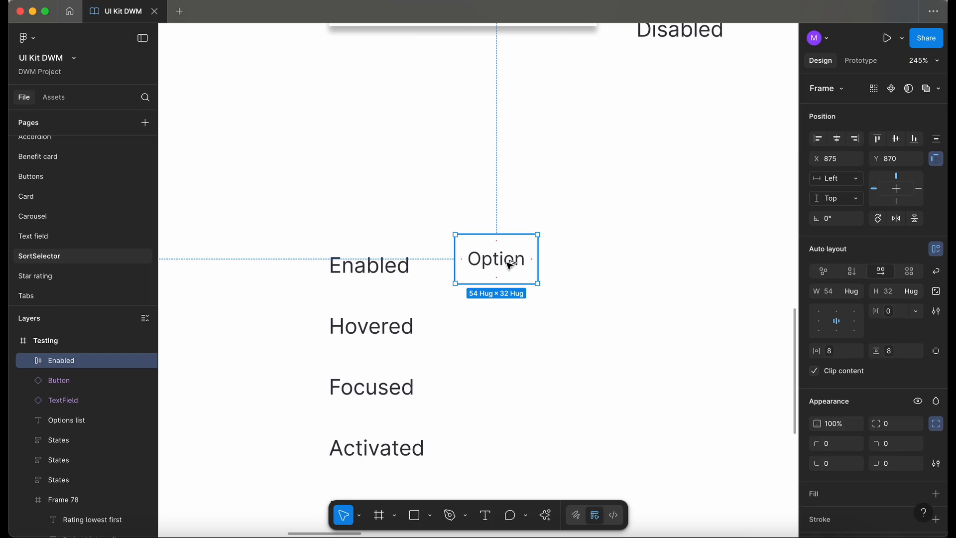
Step: Duplicate the Enabled option frame next to the Hovered label and rename the copy "Hovered"
left_click_drag(509, 265, 504, 326, "alt")
scroll(504, 327, "down", 5)
scroll(505, 330, "up", 3)
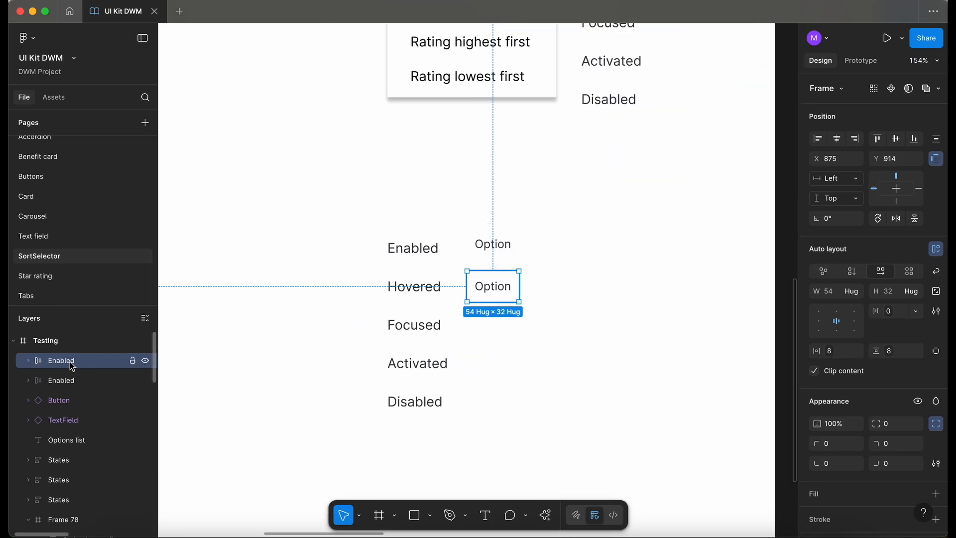
double_click(70, 360)
type("Hovere")
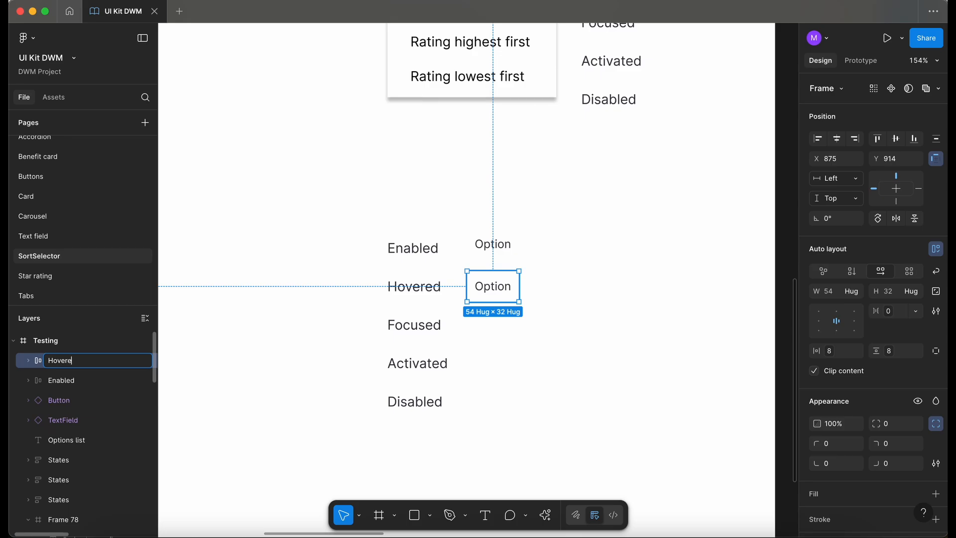
type("d")
key("Return")
Step: Find the Tabs component in the assets and place an instance in the empty area of the Testing frame
scroll(400, 288, "down", 5)
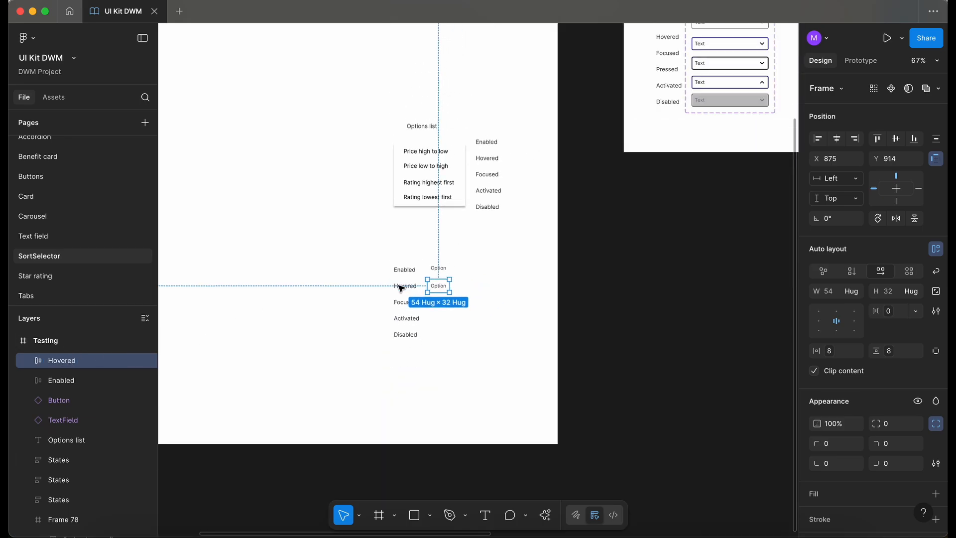
scroll(401, 288, "down", 3)
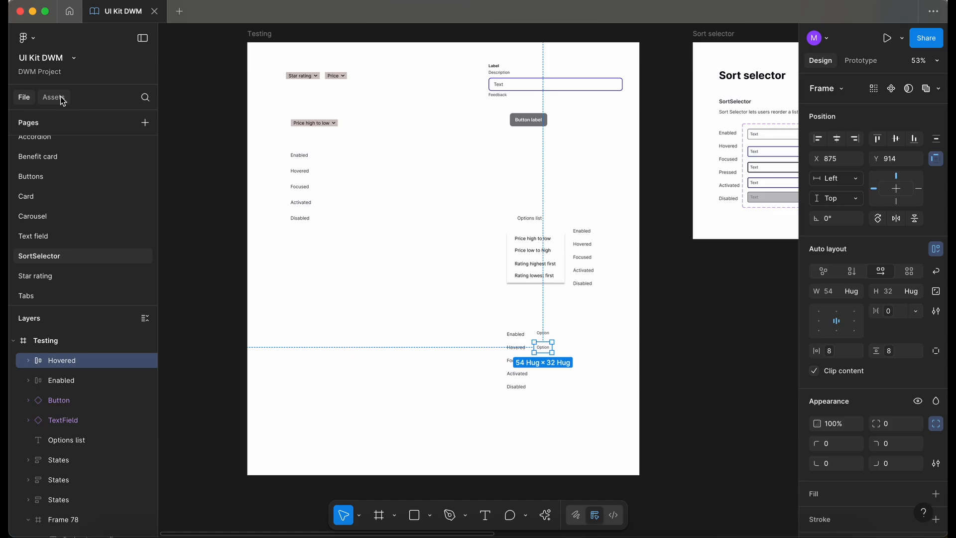
left_click(62, 101)
type("te")
key("BackSpace")
type("tabs")
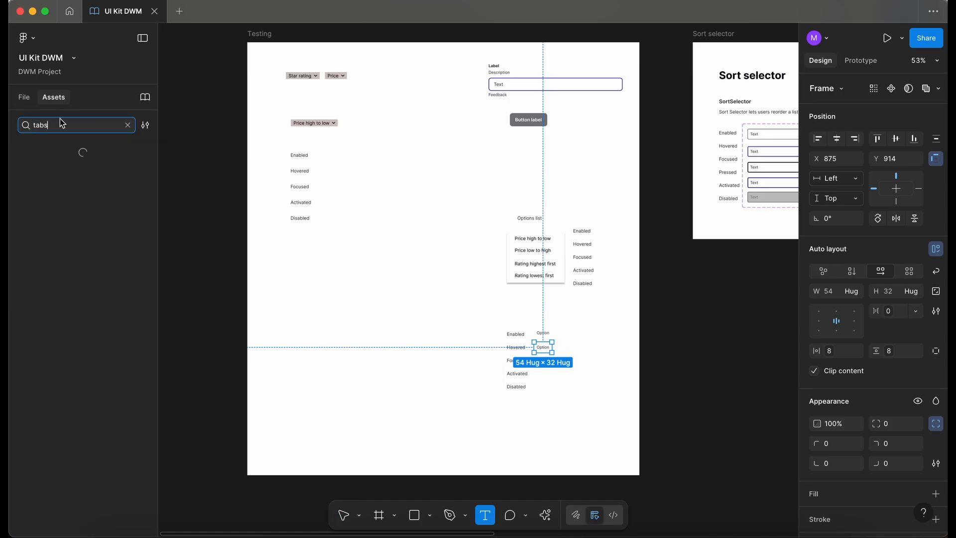
left_click_drag(59, 161, 357, 339)
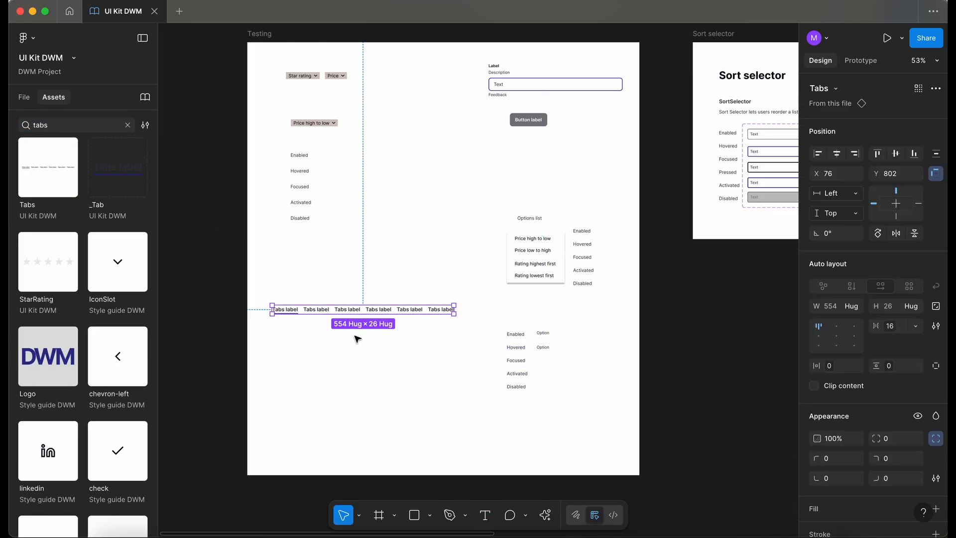
Step: Search the assets for "links" and place a _NavigationLink instance below the Tabs instance
left_click(64, 120)
key("BackSpace")
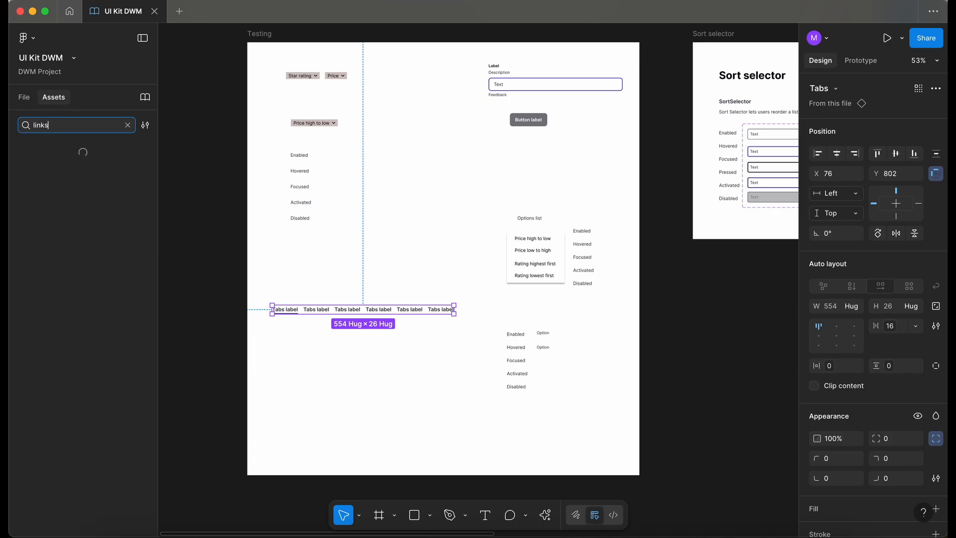
left_click_drag(117, 166, 354, 352)
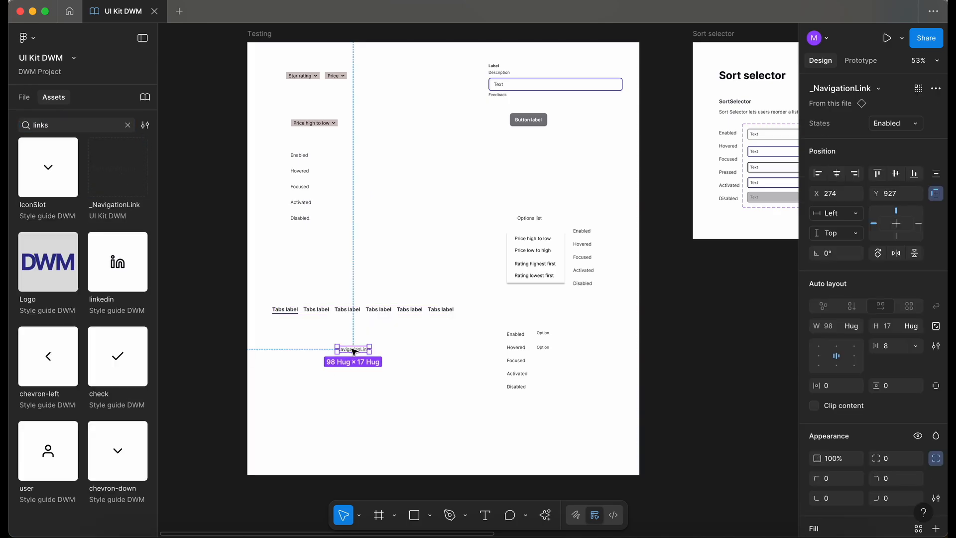
scroll(354, 352, "up", 5)
key("alt+1")
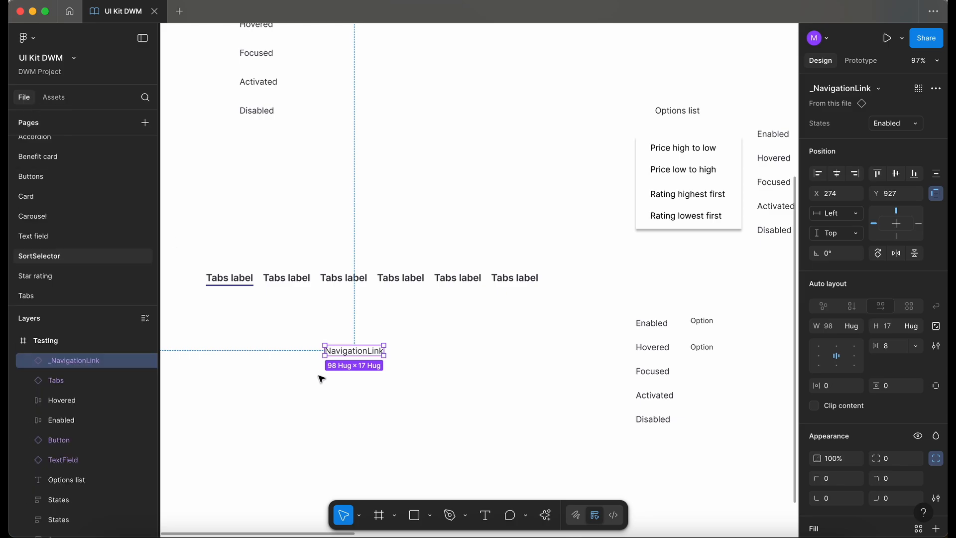
Step: Switch the _NavigationLink instance to the Hovered state and move it beneath the last tab
left_click(896, 124)
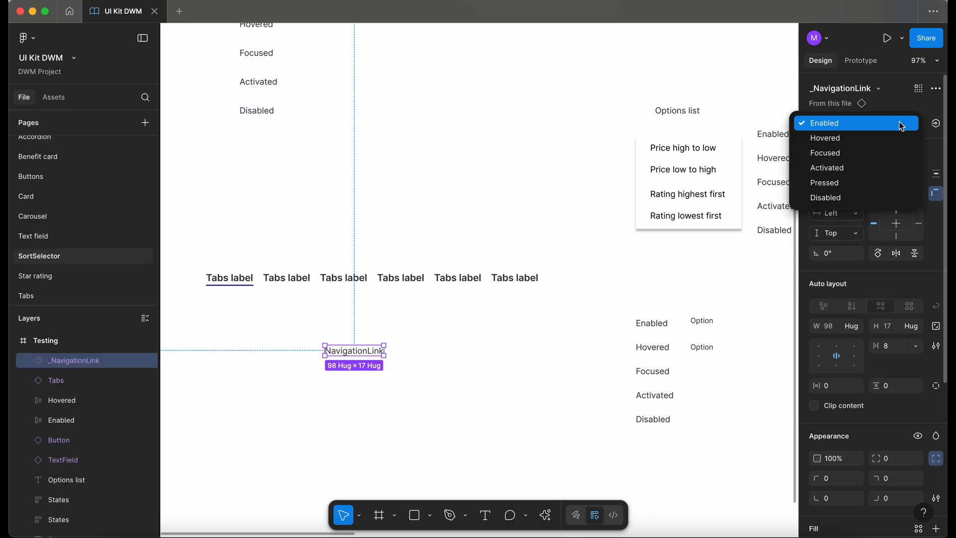
left_click(852, 144)
left_click_drag(359, 350, 512, 348)
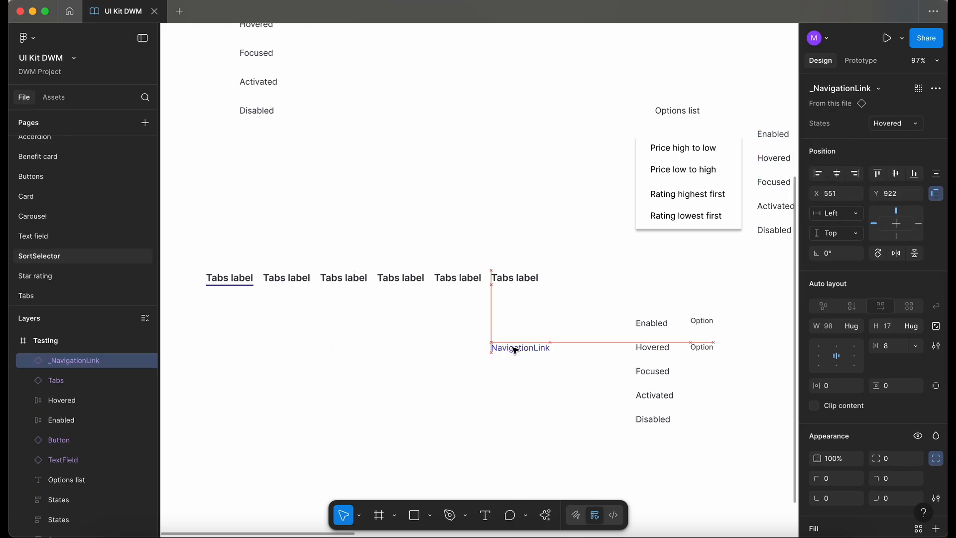
Step: Set the last tab of the Tabs instance to the Hovered state and open its label's fill colour
left_click(515, 277, "super")
left_click(471, 279)
left_click(529, 277)
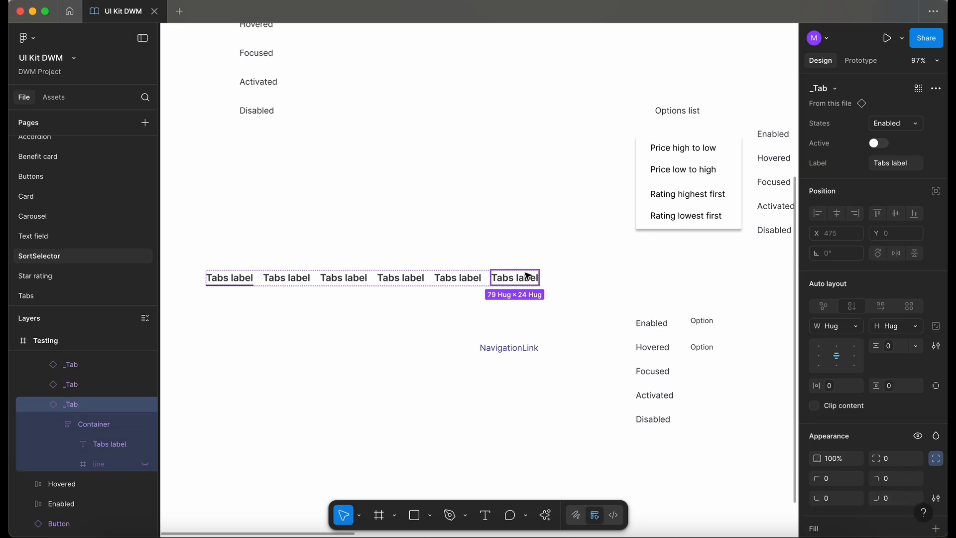
left_click(895, 126)
left_click(814, 135)
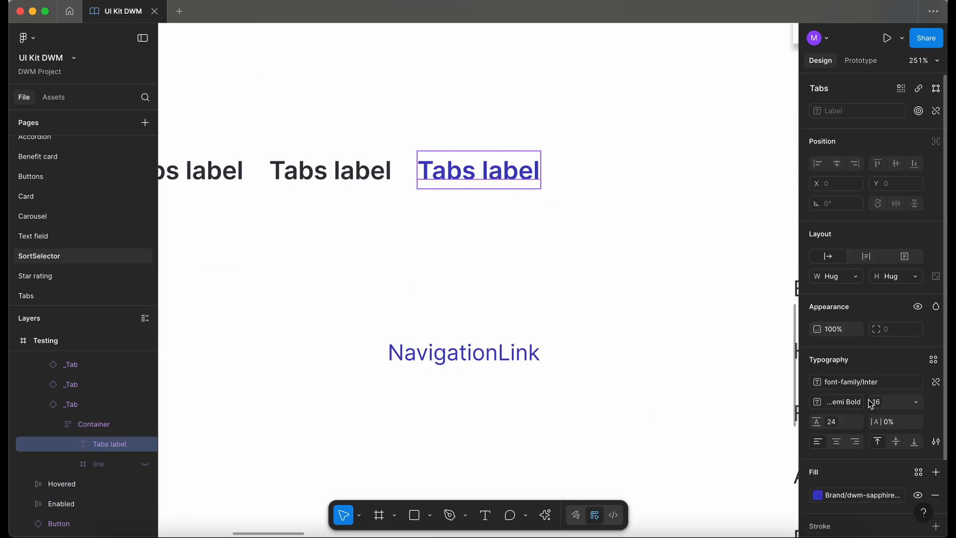
left_click(856, 495)
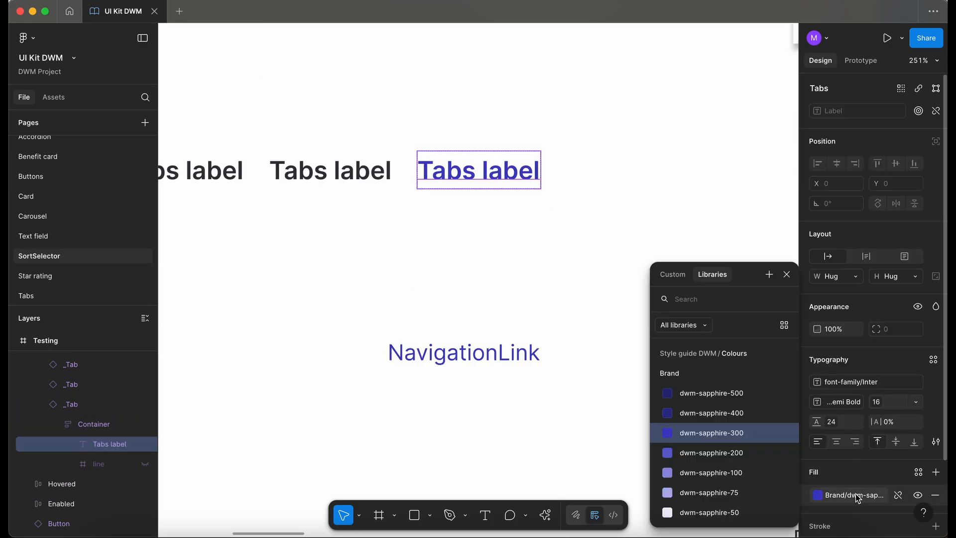
Step: Check the fill colour of the Hovered NavigationLink text as a reference
key("Escape")
left_click(504, 361)
left_click(843, 471)
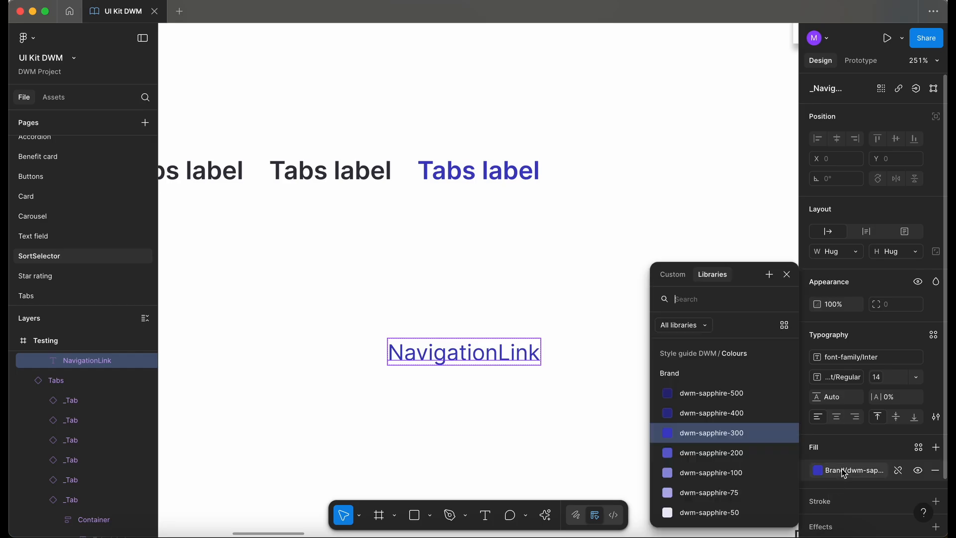
left_click(492, 451)
Step: Apply the library colour dwm-sapphire-300 to the Option text in the Hovered row
scroll(491, 450, "down", 5)
scroll(491, 451, "right", 4)
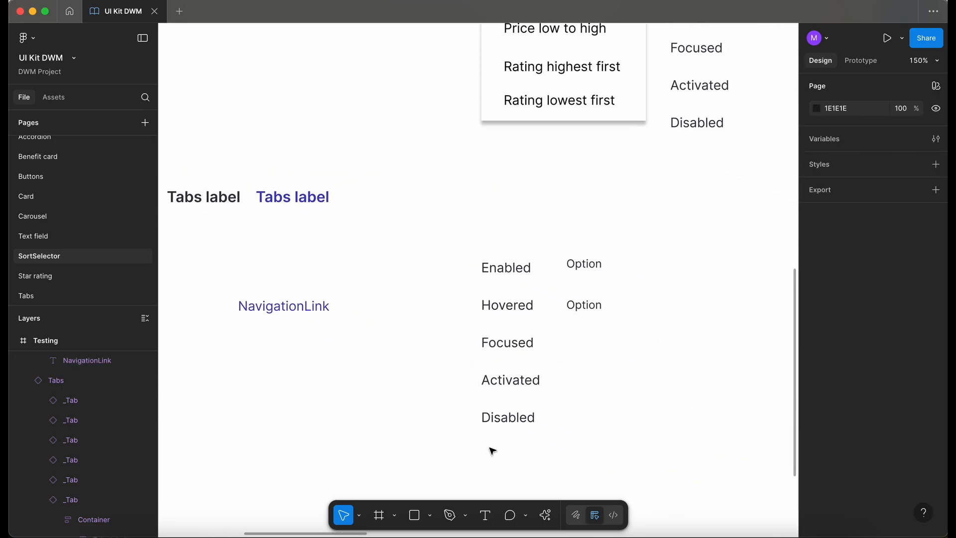
scroll(492, 451, "right", 2)
double_click(530, 299)
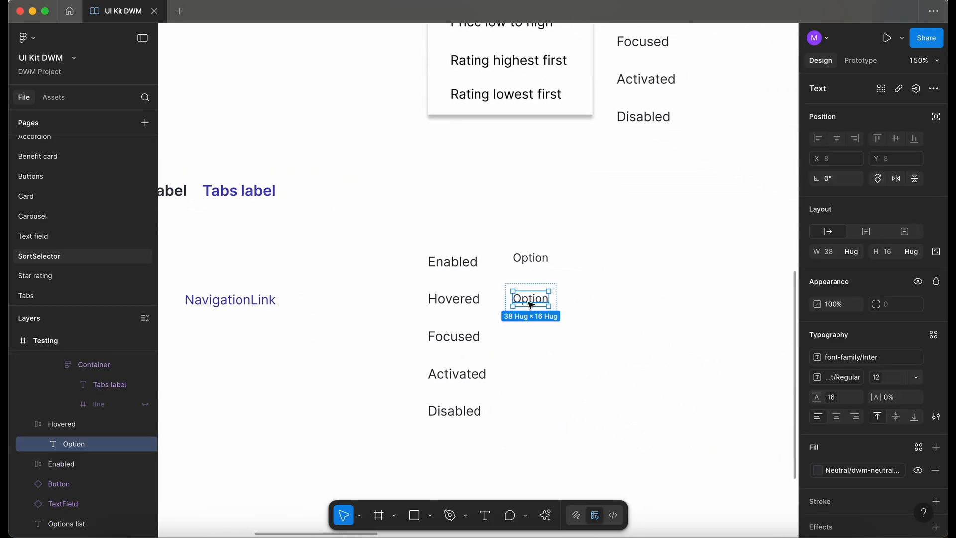
left_click(865, 473)
type("hi")
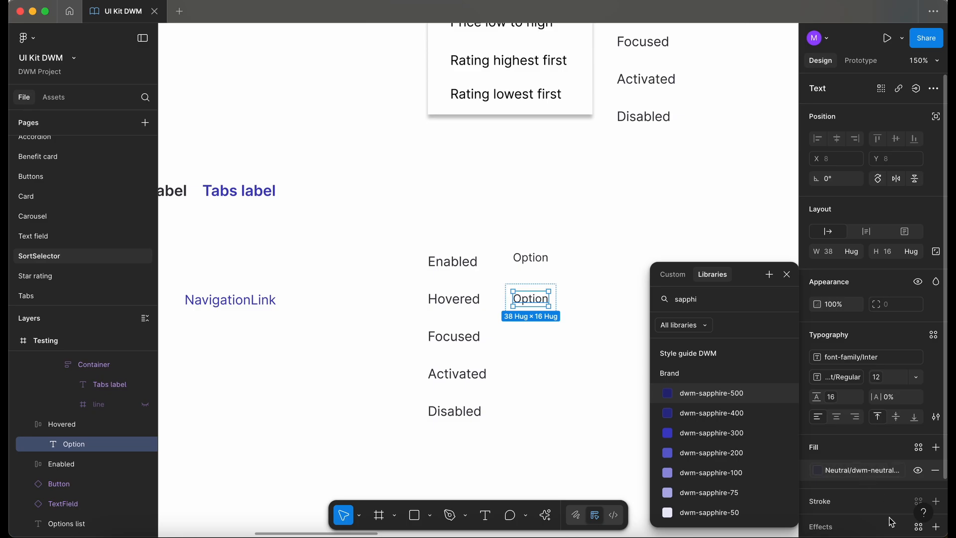
left_click(737, 434)
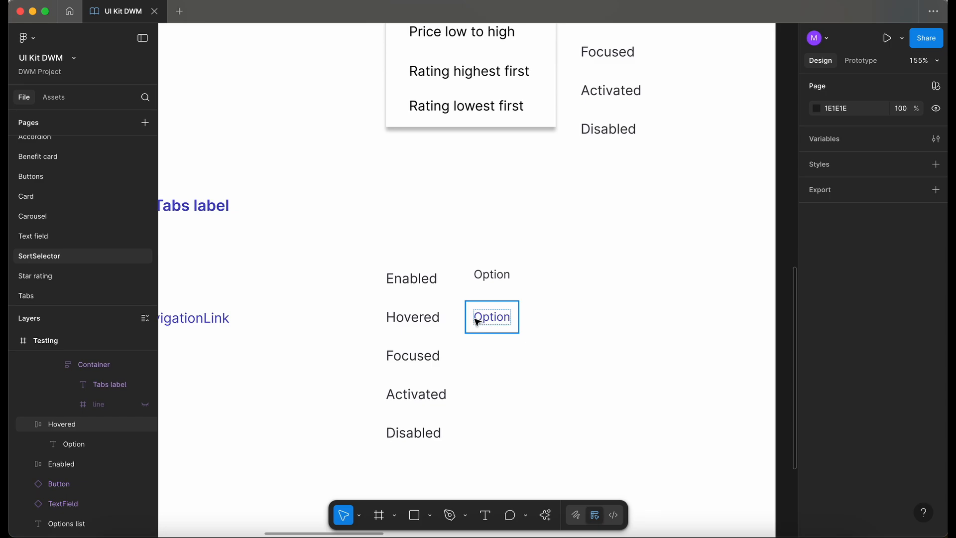
Step: Duplicate the Hovered option frame down beside the Focused label and rename the copy Focused
scroll(474, 318, "left", 1)
scroll(474, 318, "down", 1)
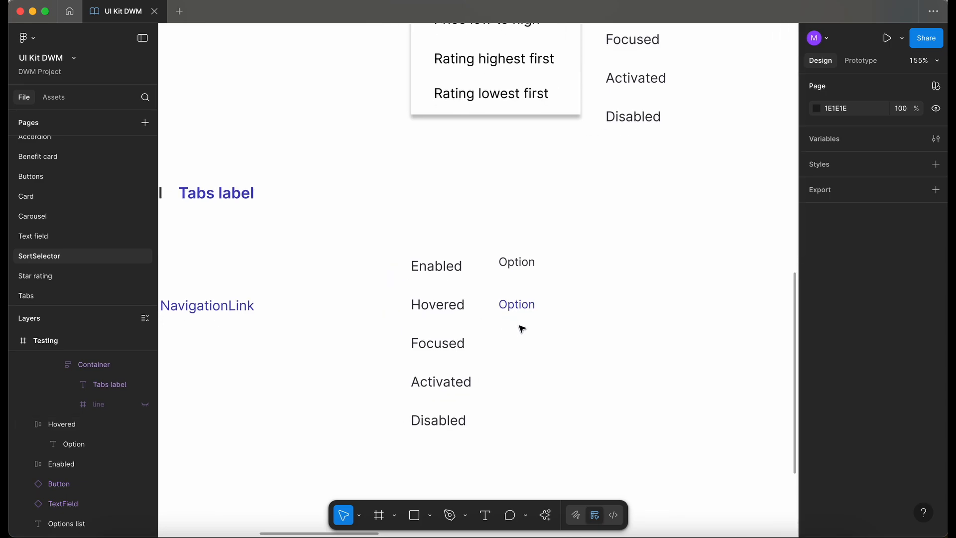
left_click(518, 304)
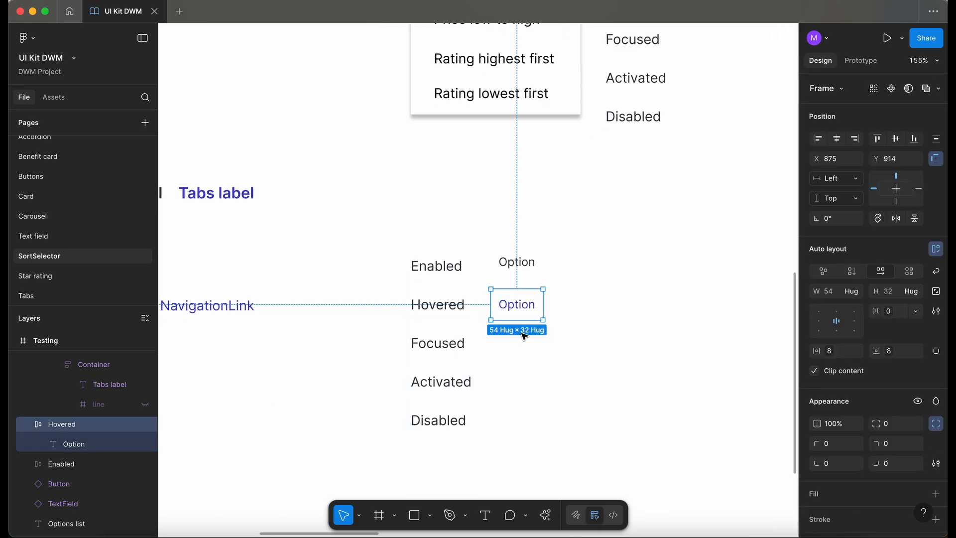
left_click_drag(518, 303, 516, 342)
double_click(64, 424)
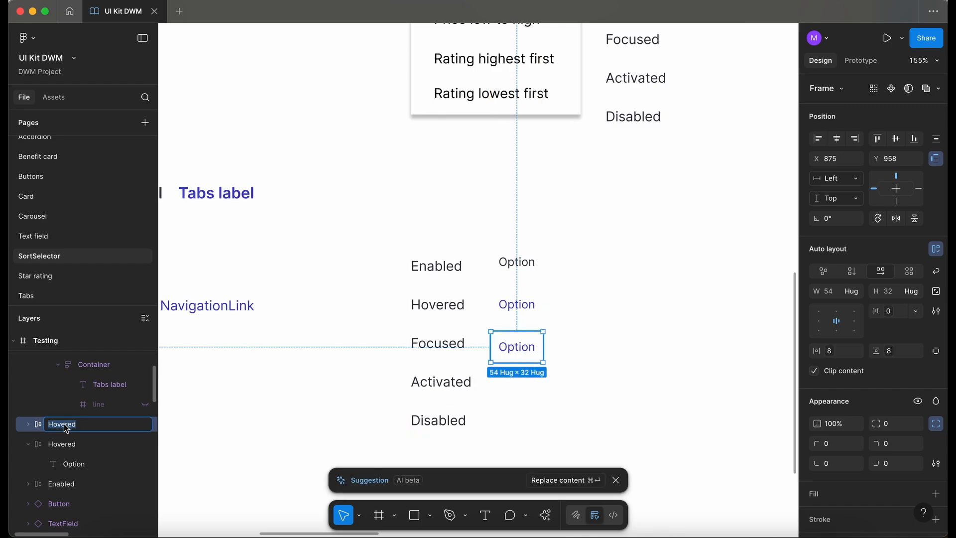
type("Focused")
key("Return")
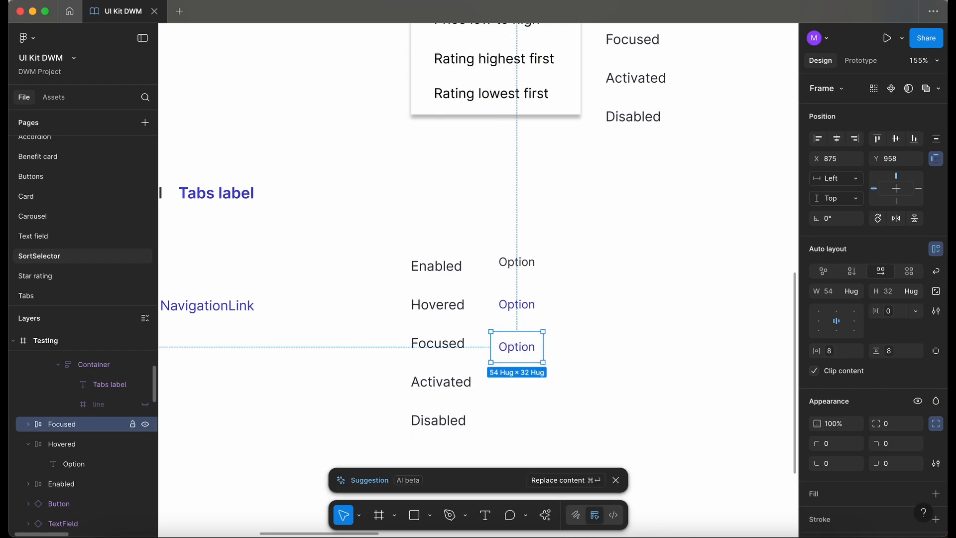
Step: Set the vertical gap of the States list beside the options to 24 and line up the Focused option with its label
left_click(450, 364)
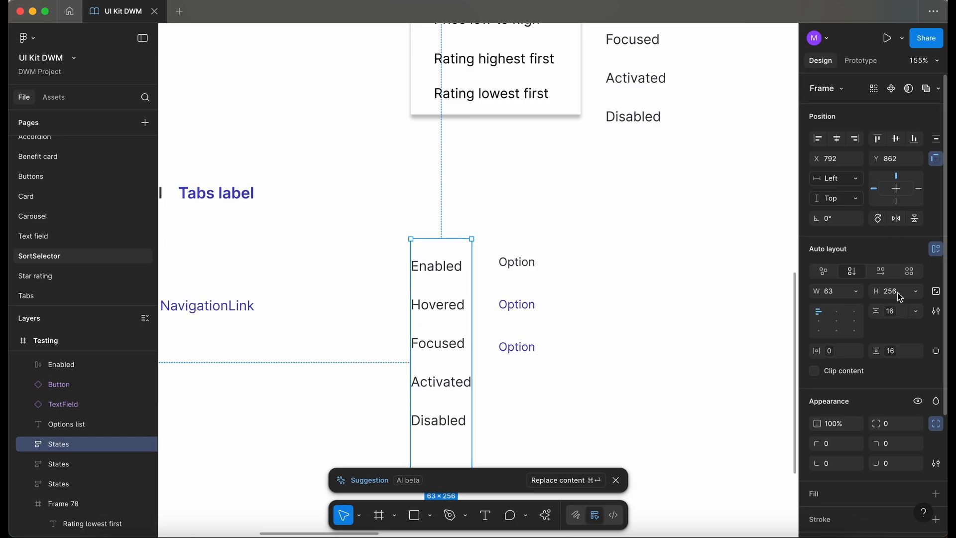
left_click(893, 315)
left_click(852, 456)
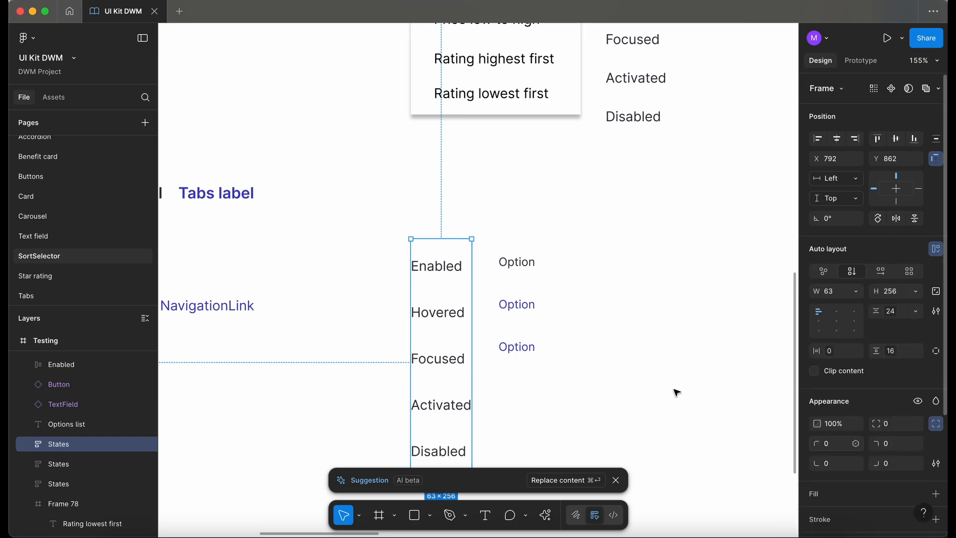
scroll(560, 344, "down", 3)
left_click(530, 241)
scroll(529, 242, "up", 2)
Step: Switch the _NavigationLink instance to the Focused state and check which library colour it uses
left_click(252, 240)
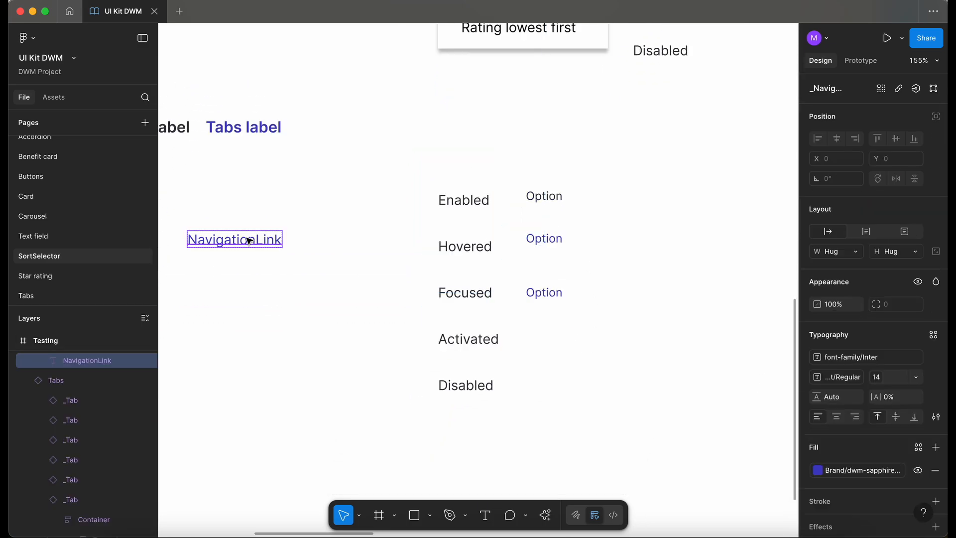
left_click(269, 292)
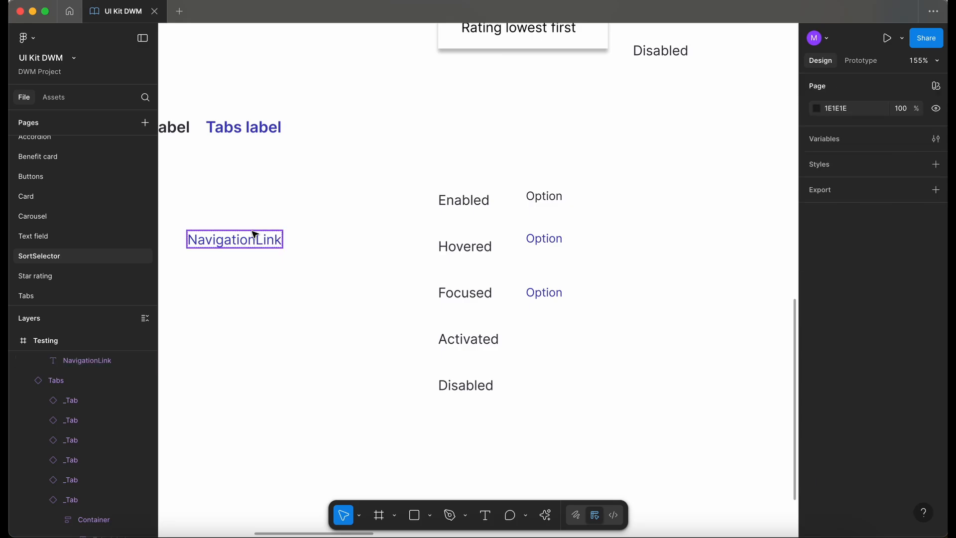
left_click(254, 235)
left_click(900, 123)
left_click(853, 142)
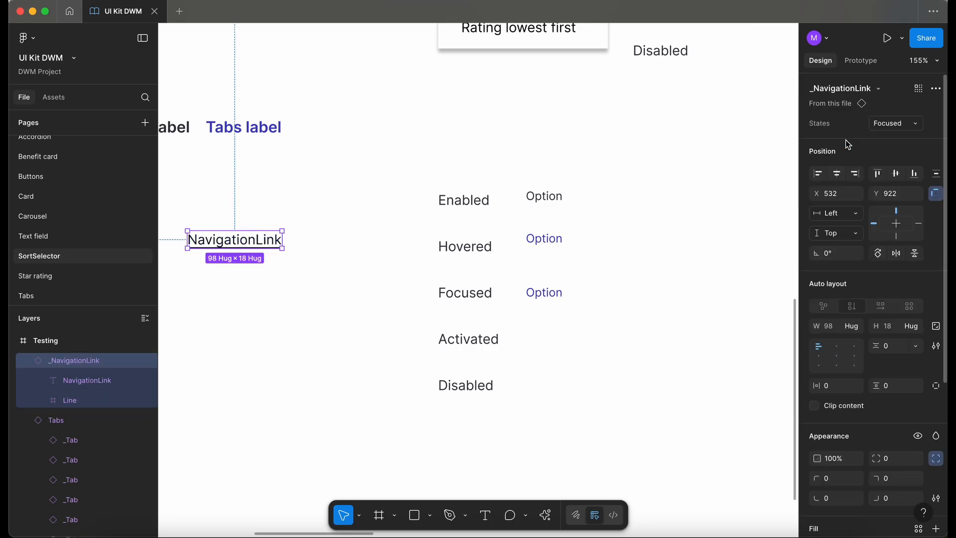
scroll(838, 432, "down", 5)
left_click(860, 455)
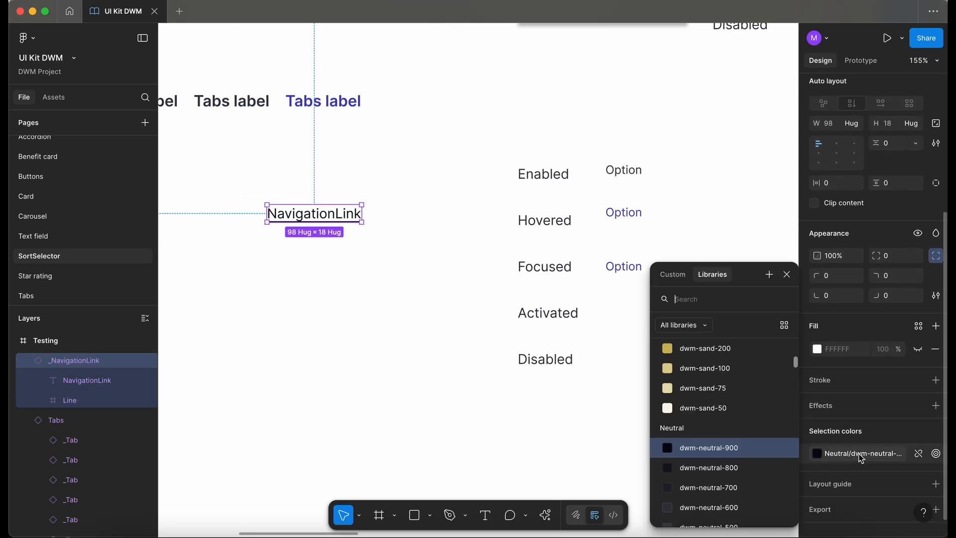
left_click(469, 377)
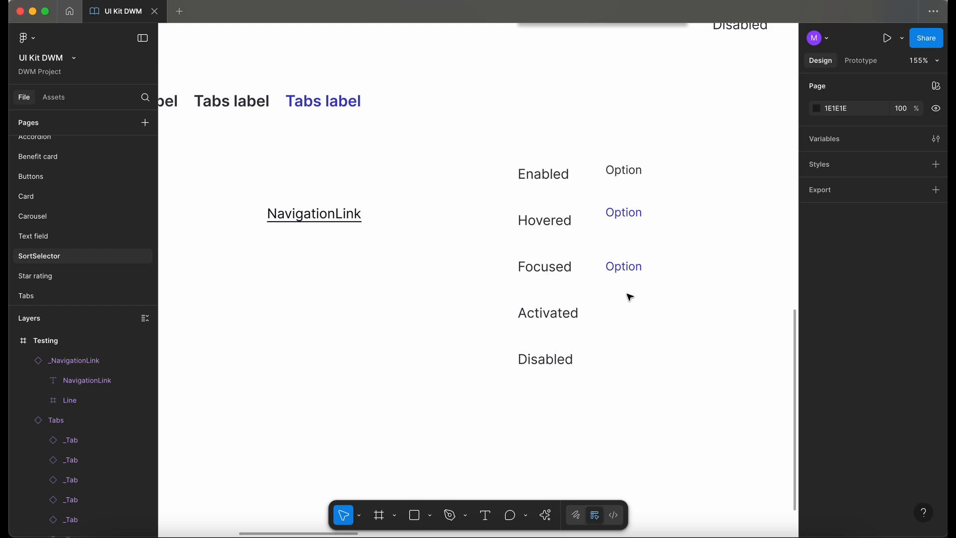
Step: Set the last tab of the Tabs instance to the Focused state
left_click(321, 101)
left_click(903, 123)
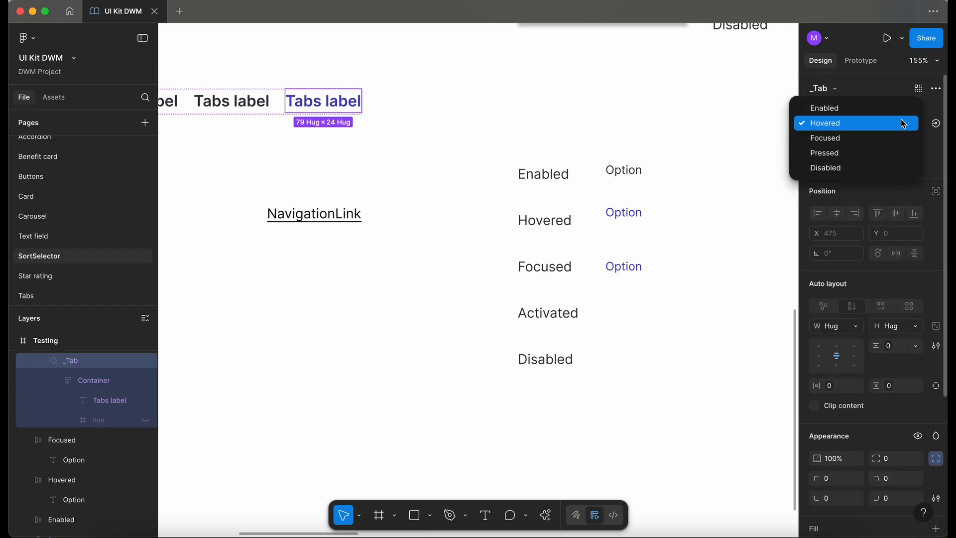
left_click(841, 139)
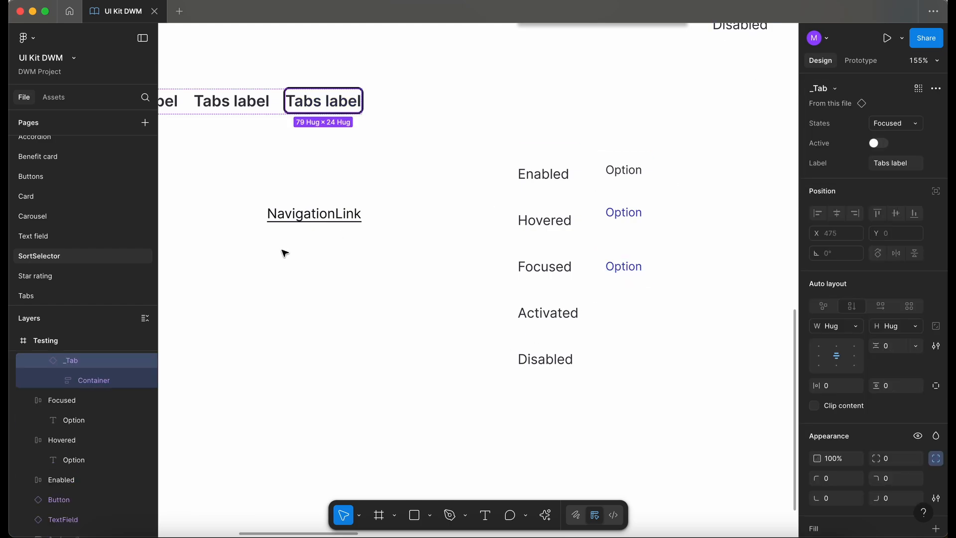
left_click(358, 290)
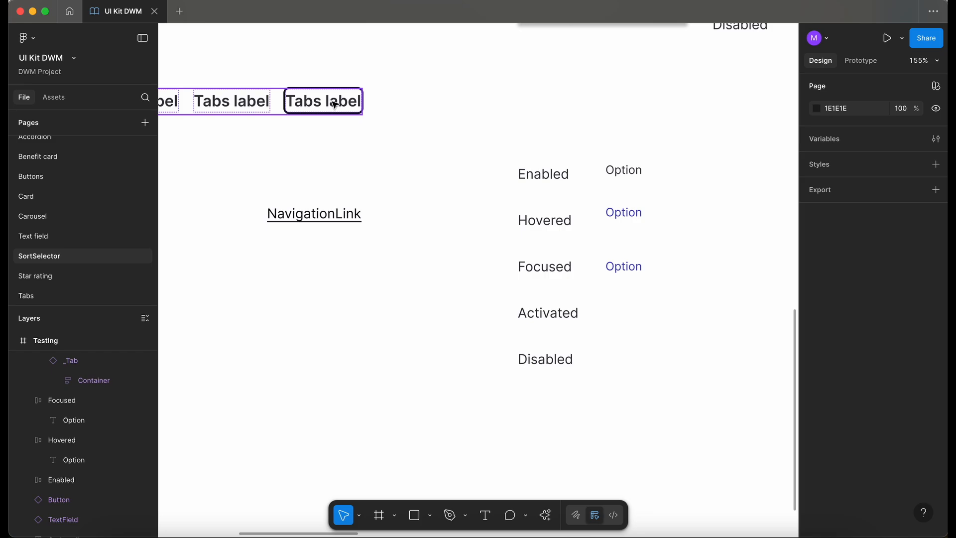
Step: Recolour the Focused option's text with a dark neutral and give its frame a 1 px inside stroke in dwm-neutral-900
scroll(683, 327, "right", 3)
left_click(566, 251)
scroll(566, 252, "up", 3)
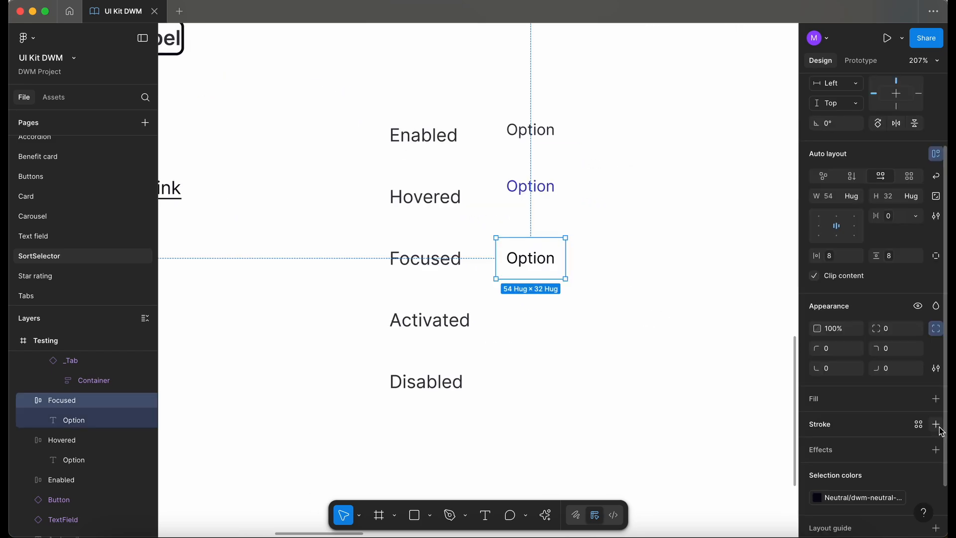
left_click(938, 426)
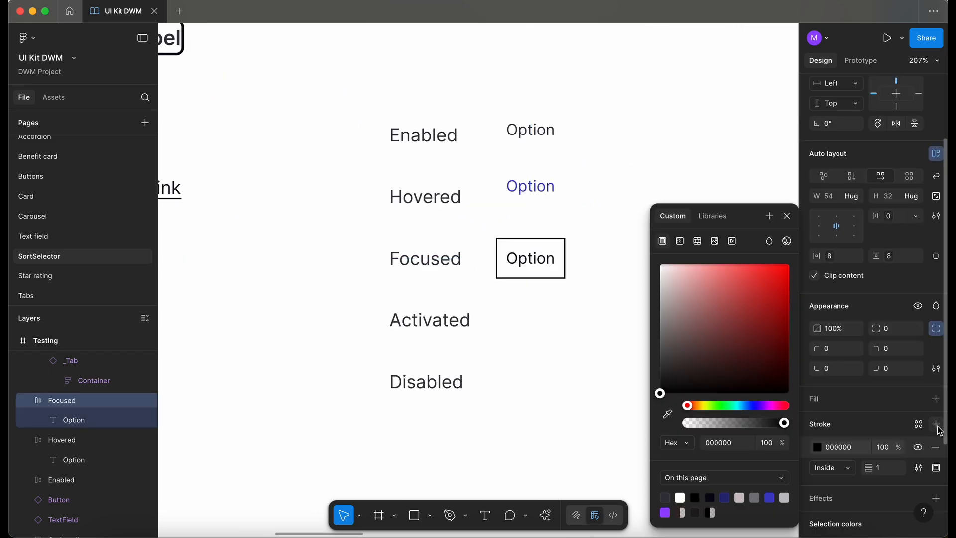
left_click(919, 424)
type("neu")
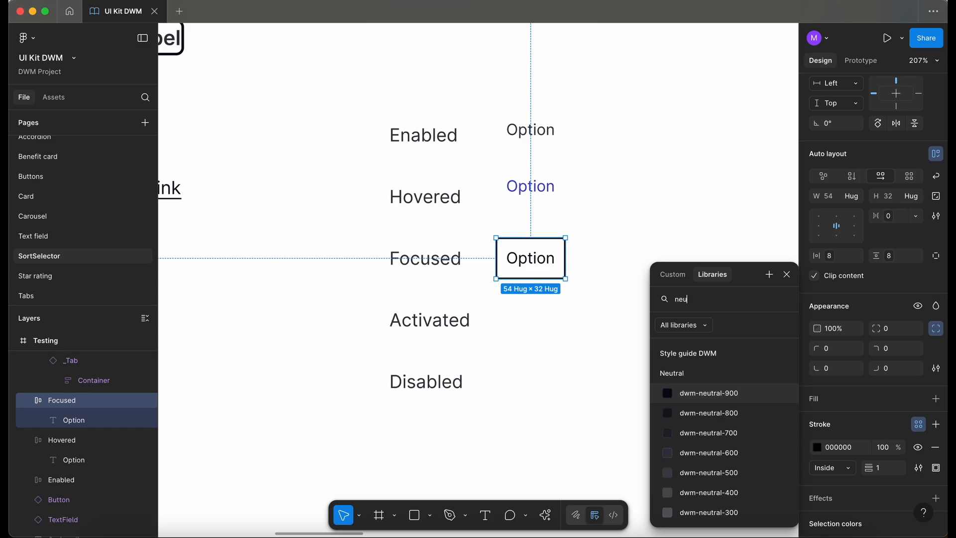
left_click(724, 391)
left_click(723, 388)
scroll(723, 388, "down", 1)
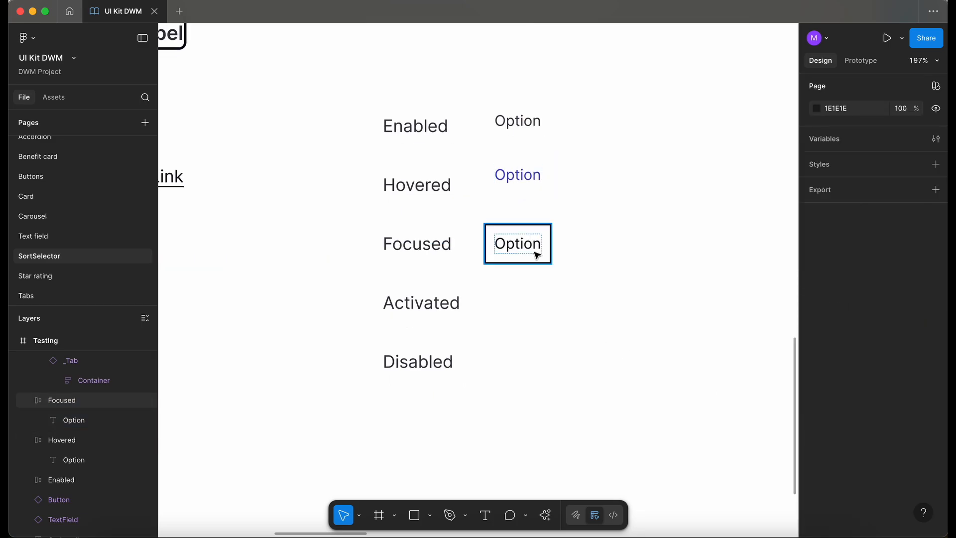
Step: Duplicate the Focused option frame down beside the Activated label and rename the copy Activated
left_click(537, 254)
left_click_drag(536, 251, 538, 311)
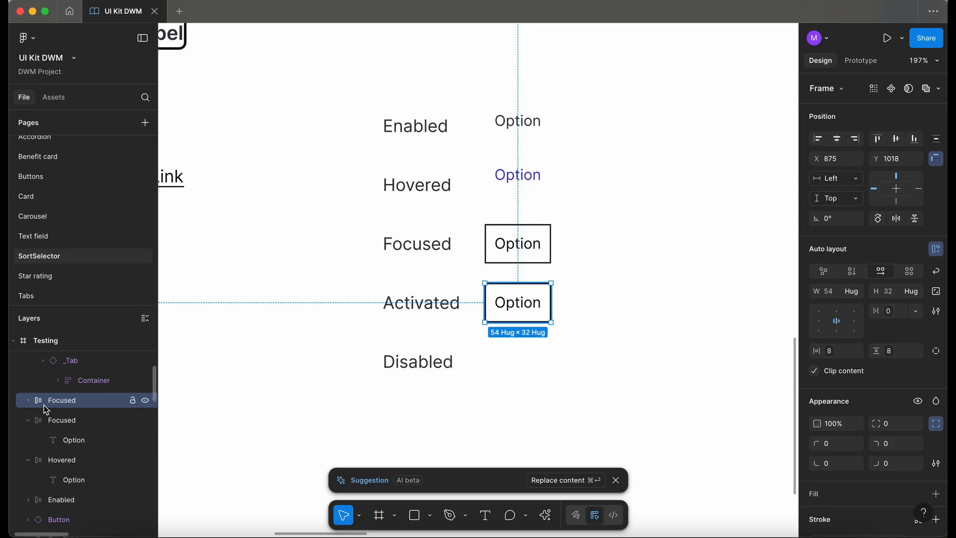
double_click(70, 402)
type("Activ")
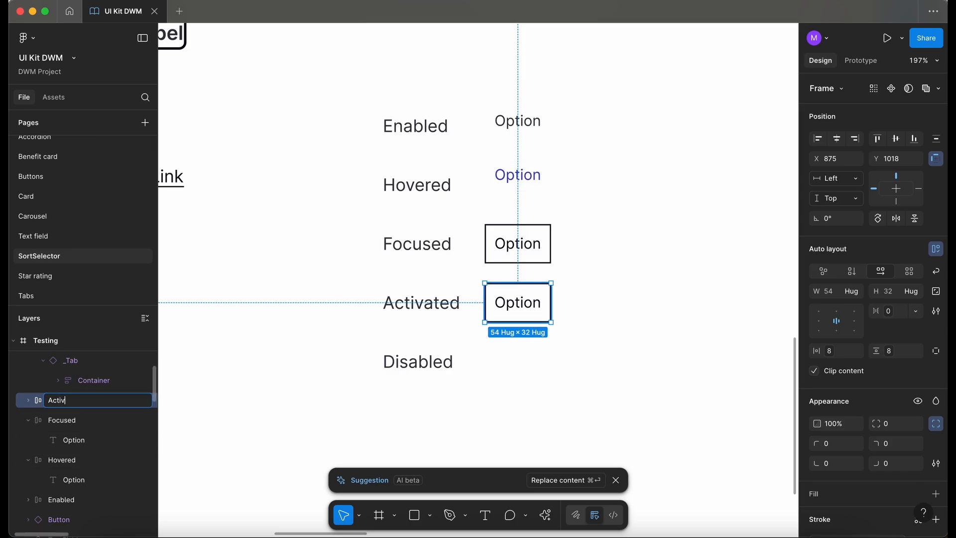
type("ated")
key("Return")
Step: Switch the _NavigationLink instance to its bold dark-blue state and check which library colour it uses
scroll(589, 357, "down", 5)
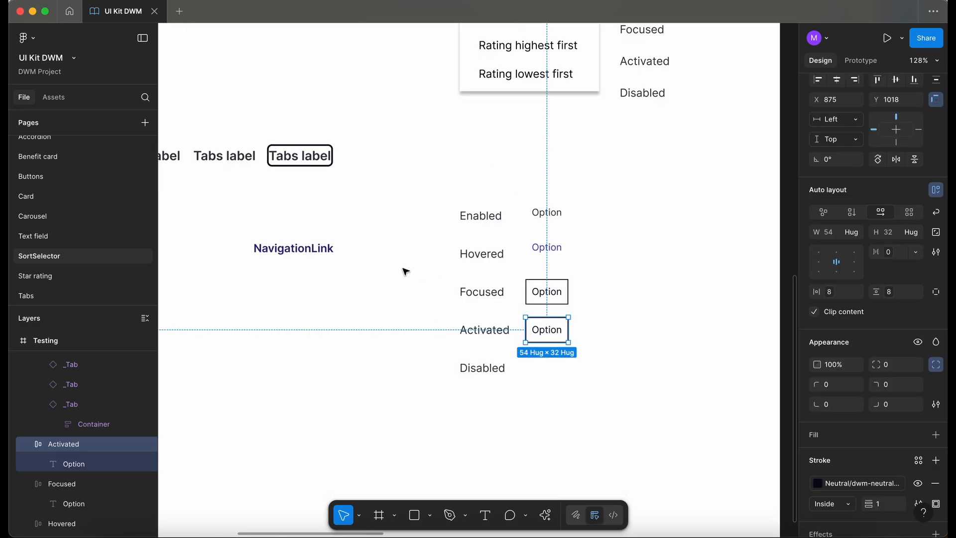
left_click(301, 250)
scroll(845, 490, "down", 4)
left_click(850, 476)
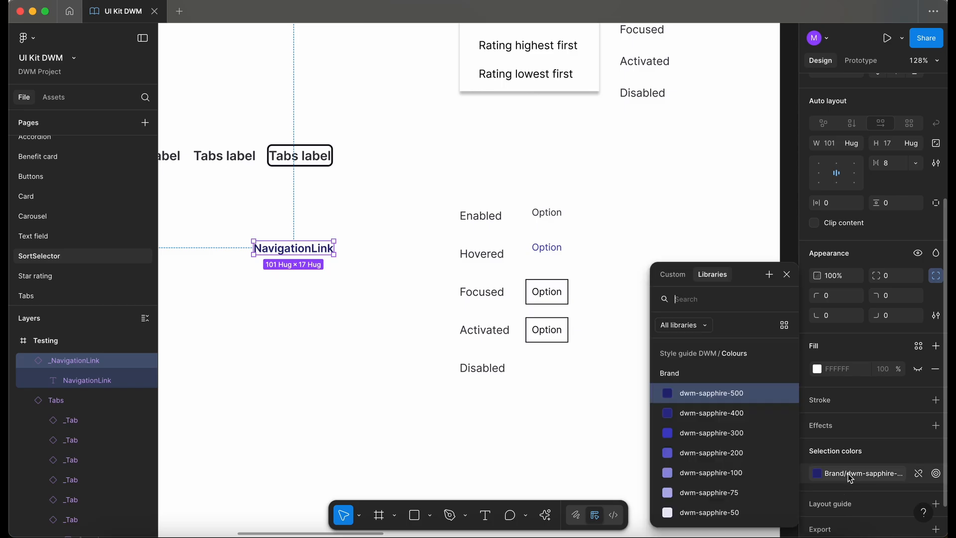
left_click(315, 154)
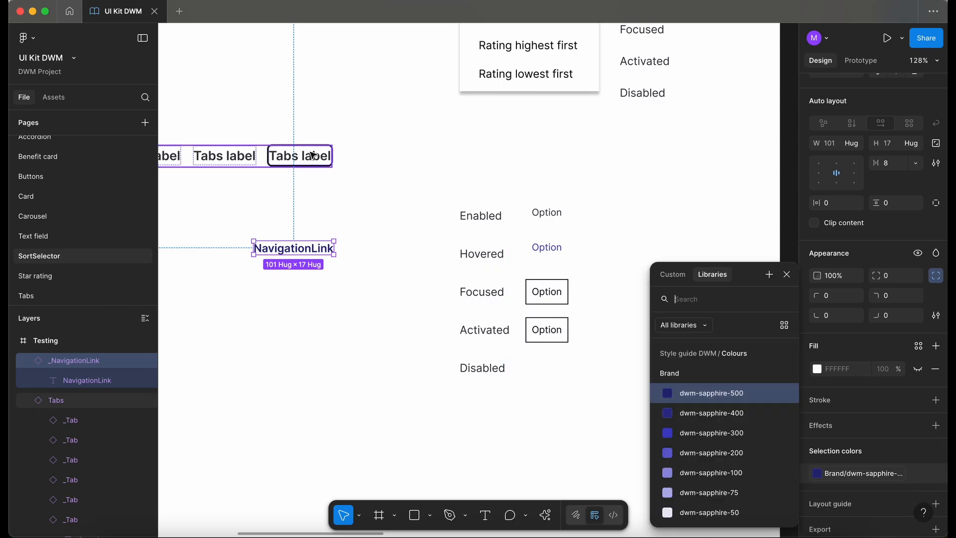
double_click(313, 156)
Step: Move the Button instance beneath the NavigationLink and switch it to the Activated state
scroll(847, 94, "up", 3)
left_click(526, 246)
scroll(526, 245, "up", 1)
scroll(528, 246, "down", 2)
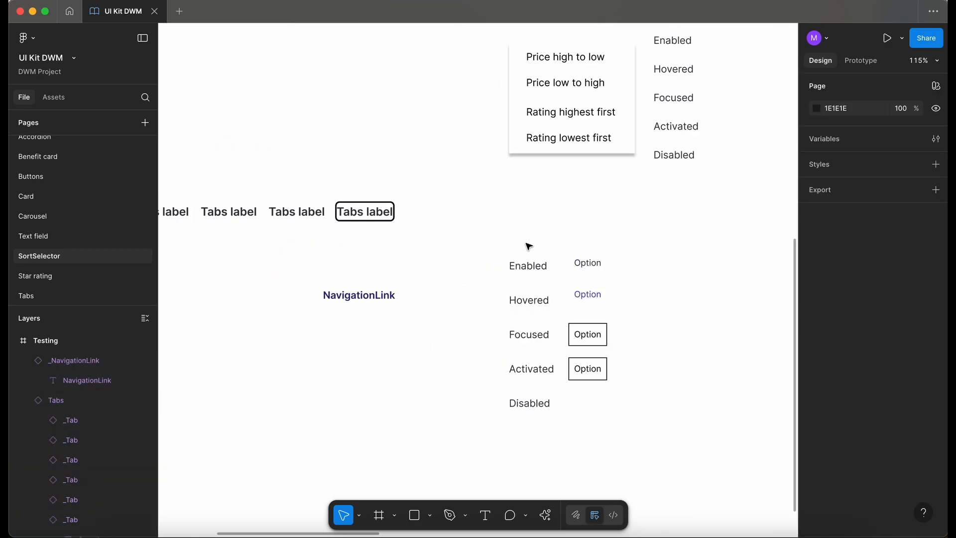
scroll(529, 246, "down", 5)
scroll(529, 247, "up", 3)
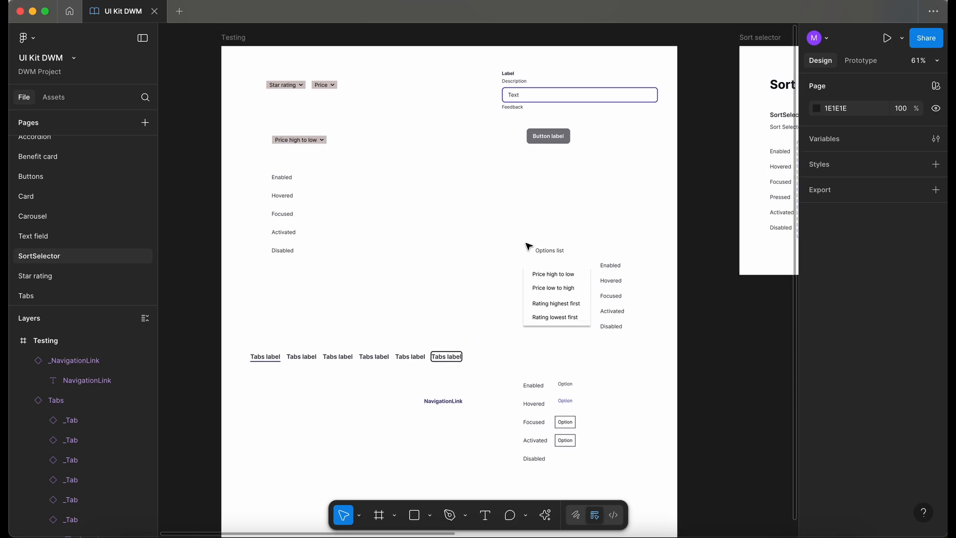
left_click_drag(553, 138, 452, 422)
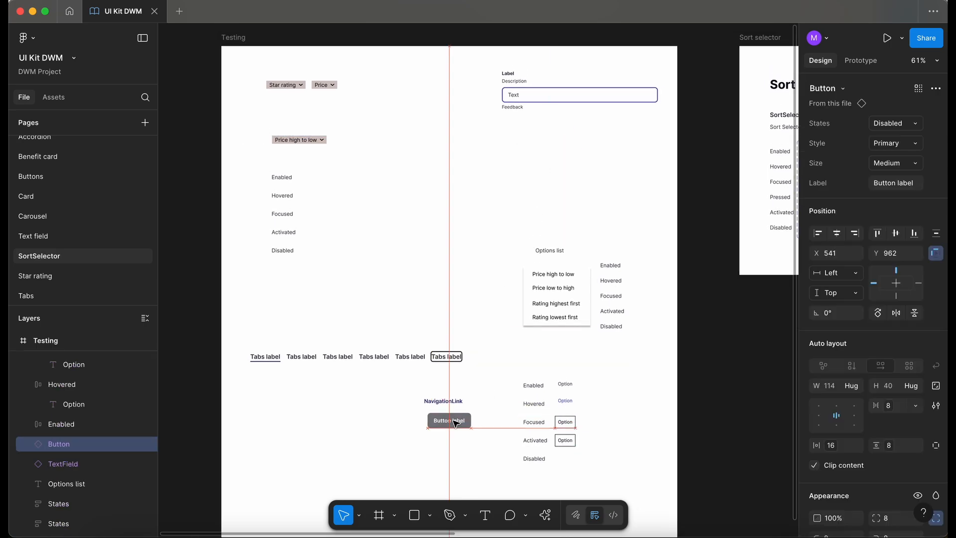
scroll(452, 423, "up", 5)
scroll(455, 336, "down", 3)
scroll(455, 336, "right", 2)
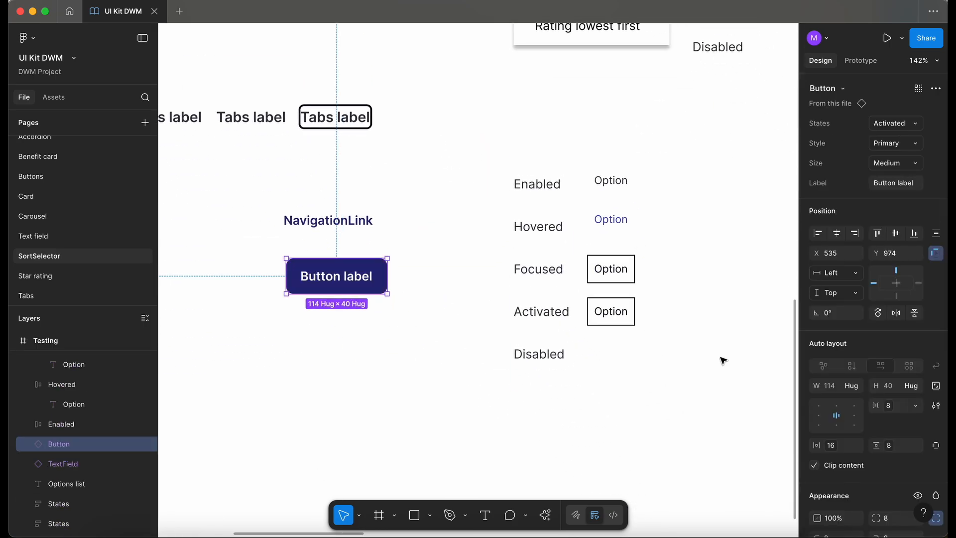
Step: Check the fill colour of the Activated Button instance as a reference
scroll(869, 399, "down", 5)
left_click(869, 374)
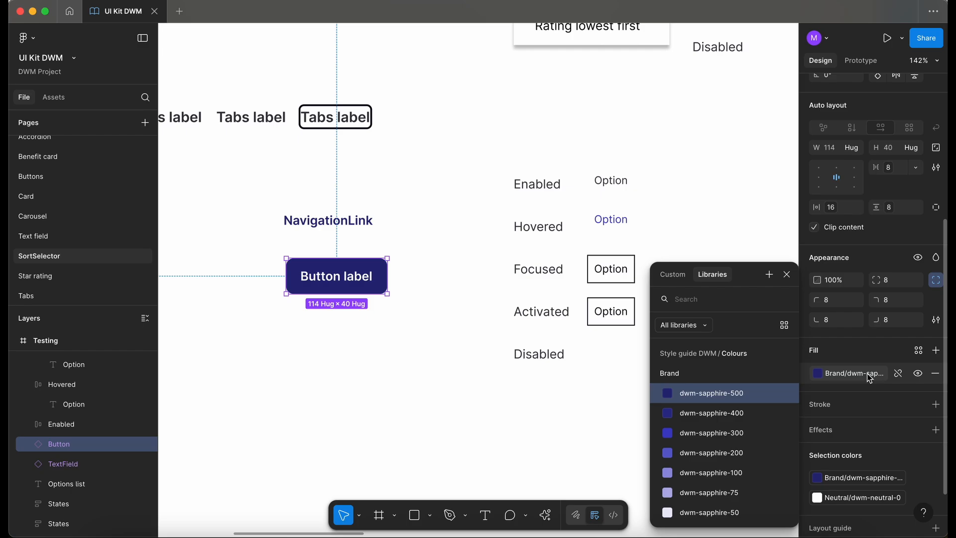
left_click(407, 405)
scroll(566, 278, "down", 5)
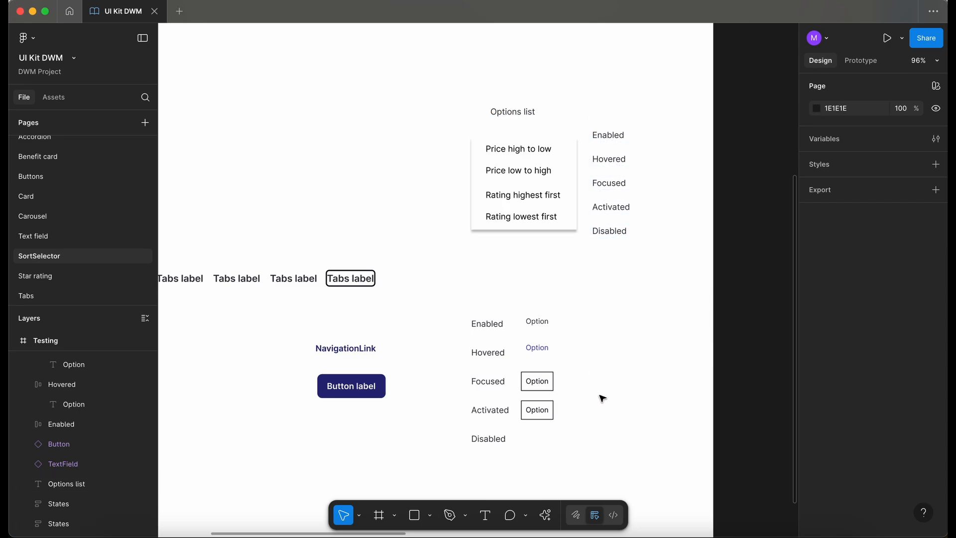
Step: Fill the Activated option frame with the library colour dwm-sapphire-500
left_click(536, 416)
scroll(537, 431, "up", 3)
scroll(876, 349, "down", 4)
left_click(919, 334)
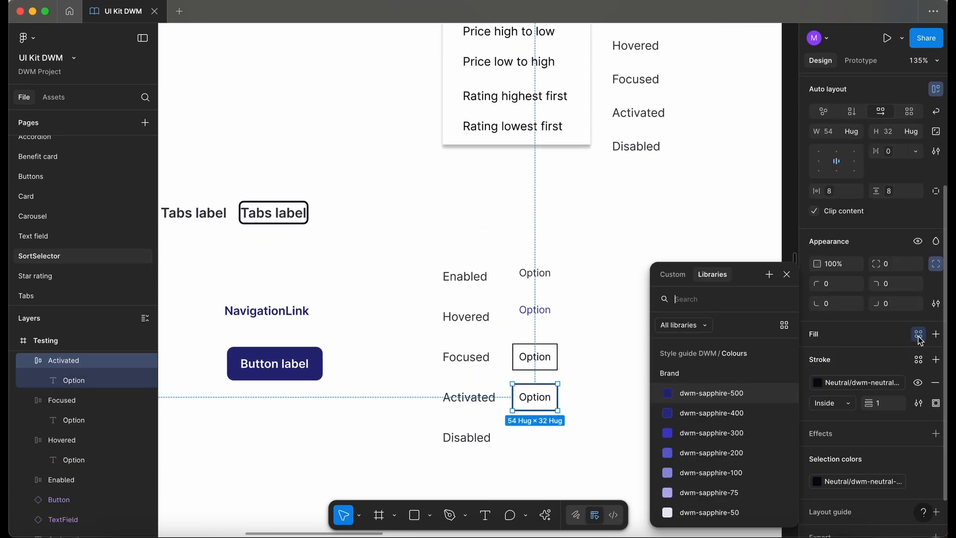
left_click(725, 393)
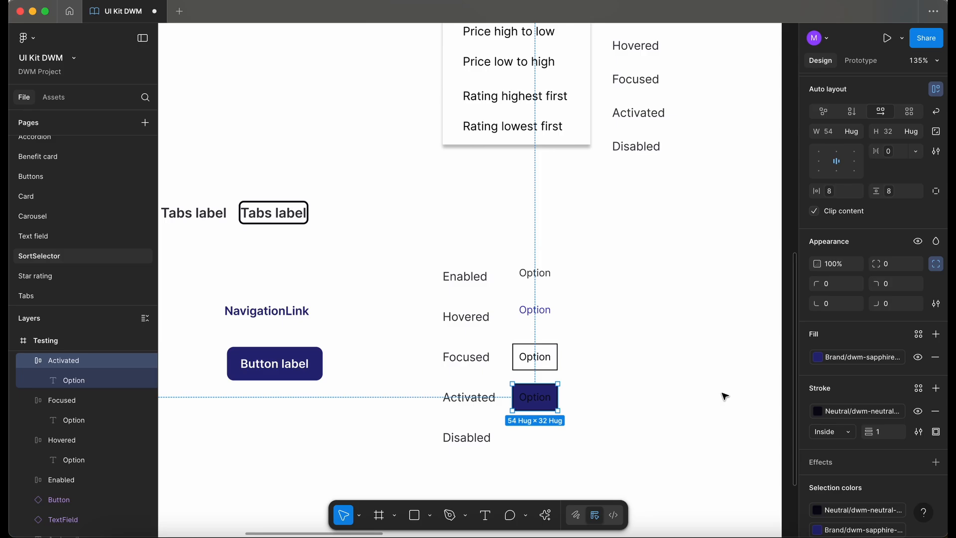
Step: Change the text colour inside the Activated option to the library colour dwm-neutral-0
double_click(536, 405)
left_click(854, 423)
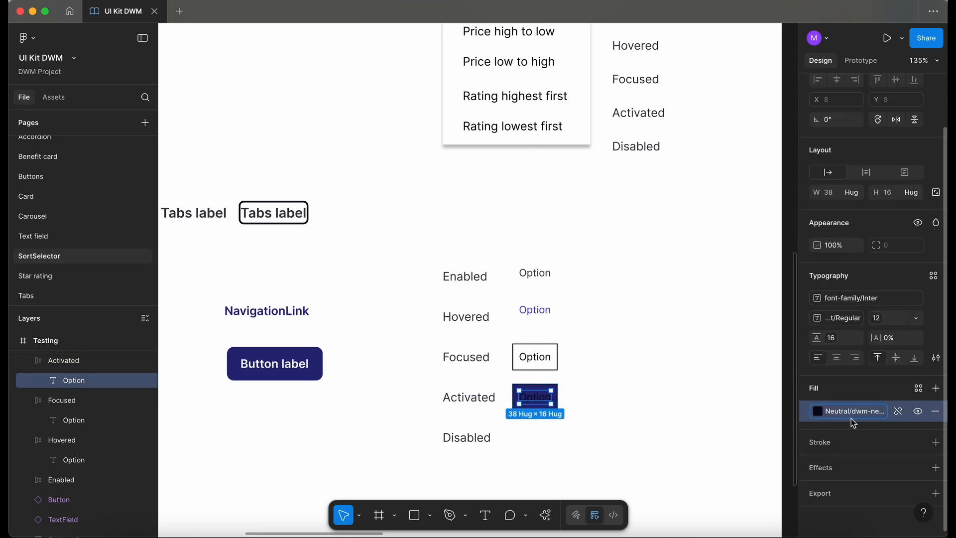
left_click(850, 420)
type("neu")
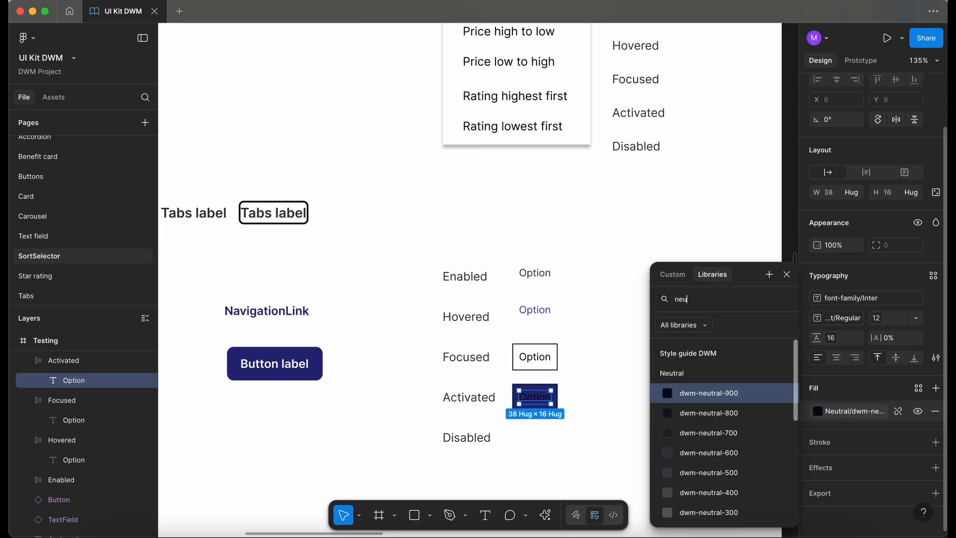
scroll(747, 443, "down", 5)
left_click(718, 504)
scroll(670, 291, "down", 3)
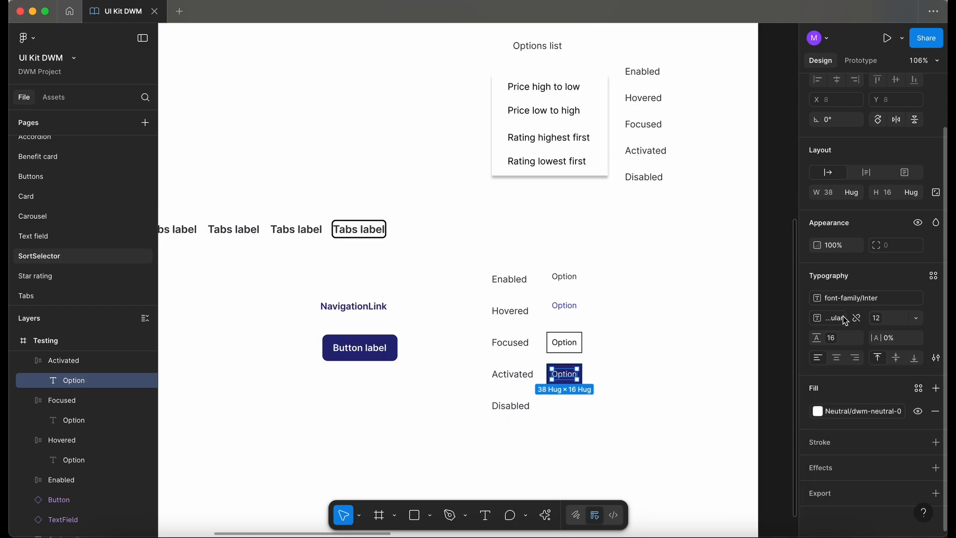
Step: Set the Activated option's text weight to Semi Bold
left_click(844, 316)
left_click(873, 453)
left_click(673, 462)
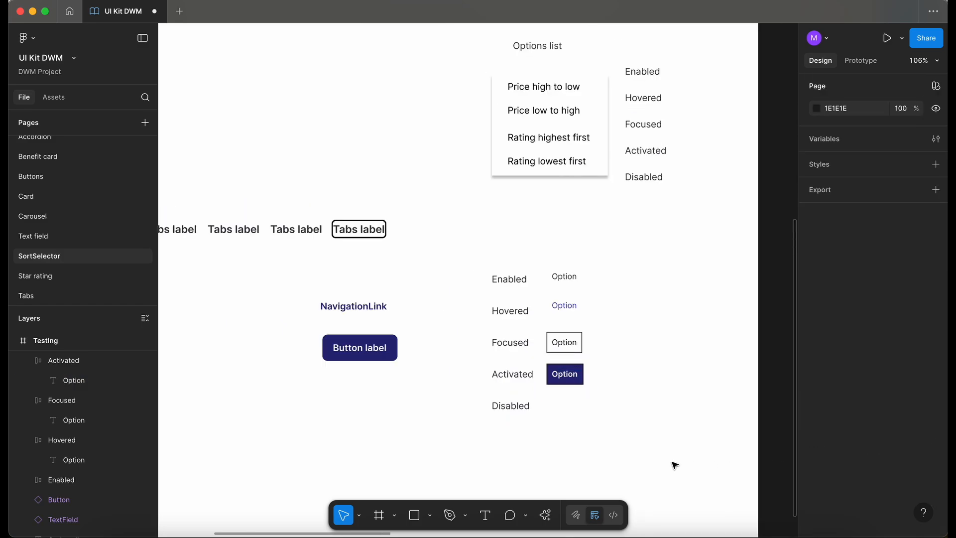
Step: Check the Button label's text style and switch the Button instance to the Disabled state
scroll(561, 427, "up", 3)
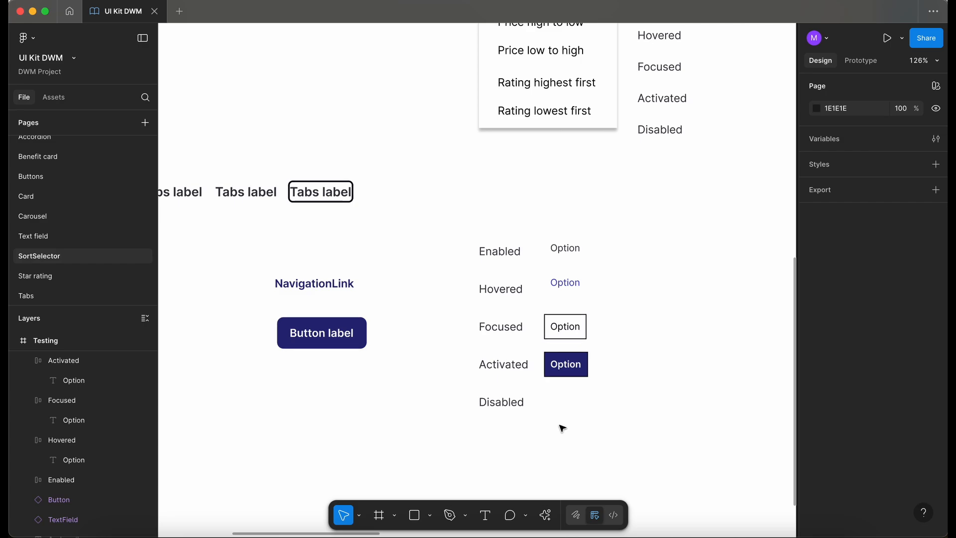
double_click(333, 341)
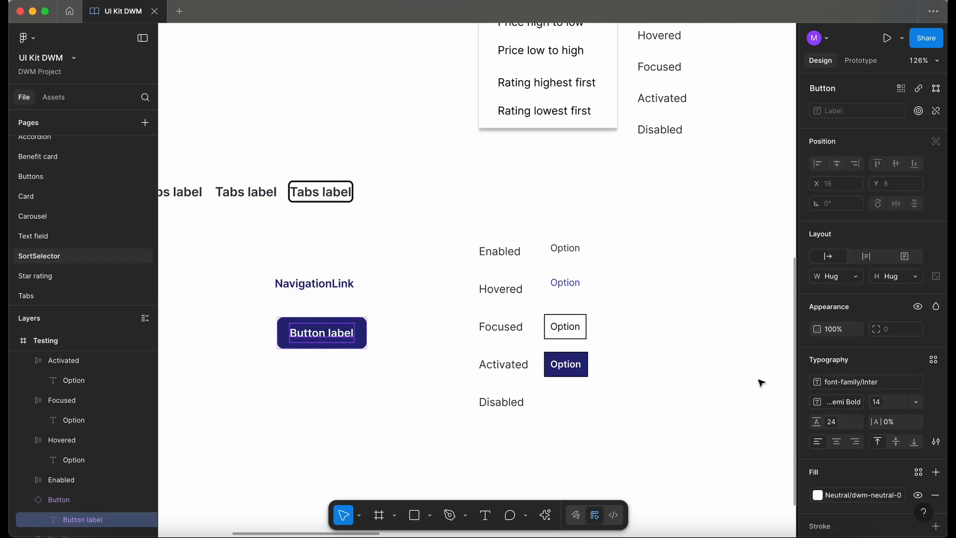
left_click(600, 424)
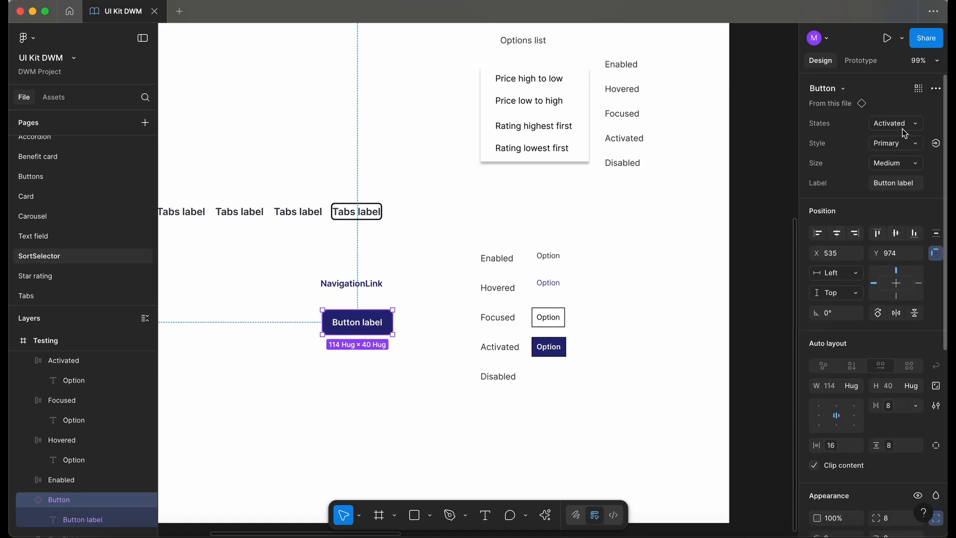
left_click(902, 127)
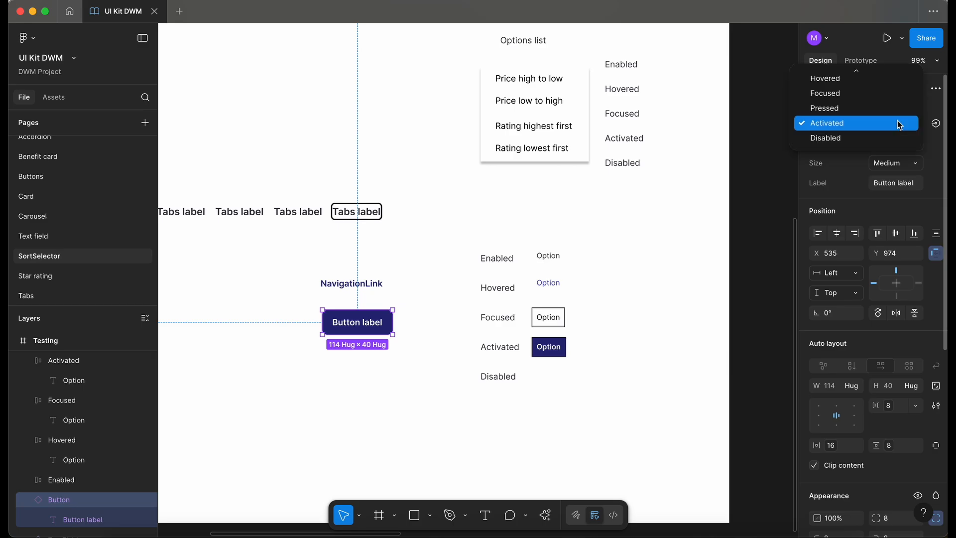
left_click(875, 140)
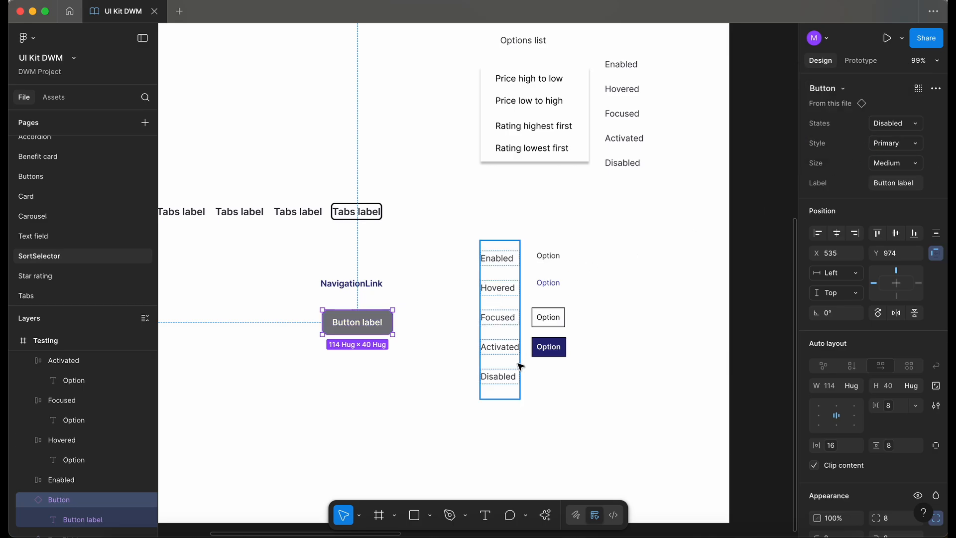
Step: Duplicate the Activated option frame down beside the Disabled label and rename the copy Disabled
scroll(520, 362, "up", 3)
left_click(569, 352)
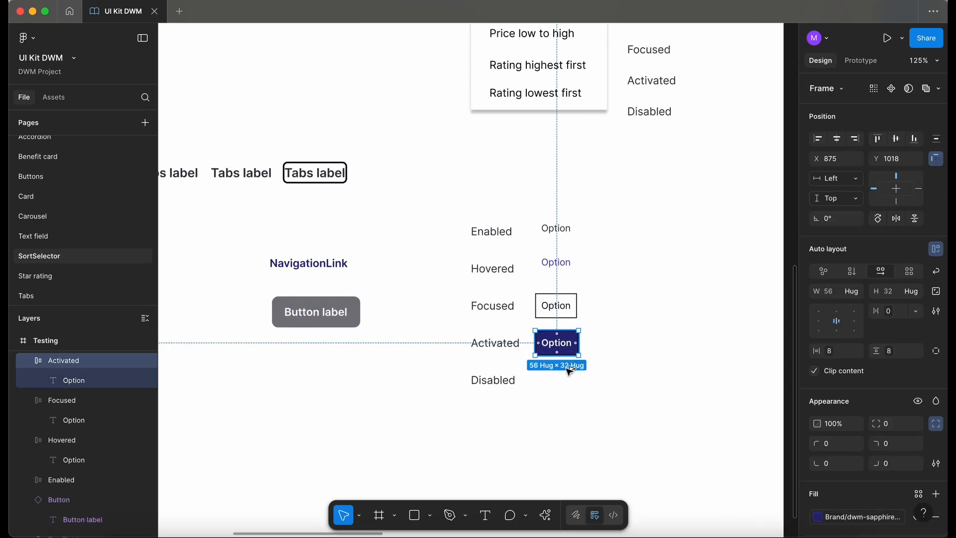
left_click_drag(571, 354, 569, 385)
double_click(63, 363)
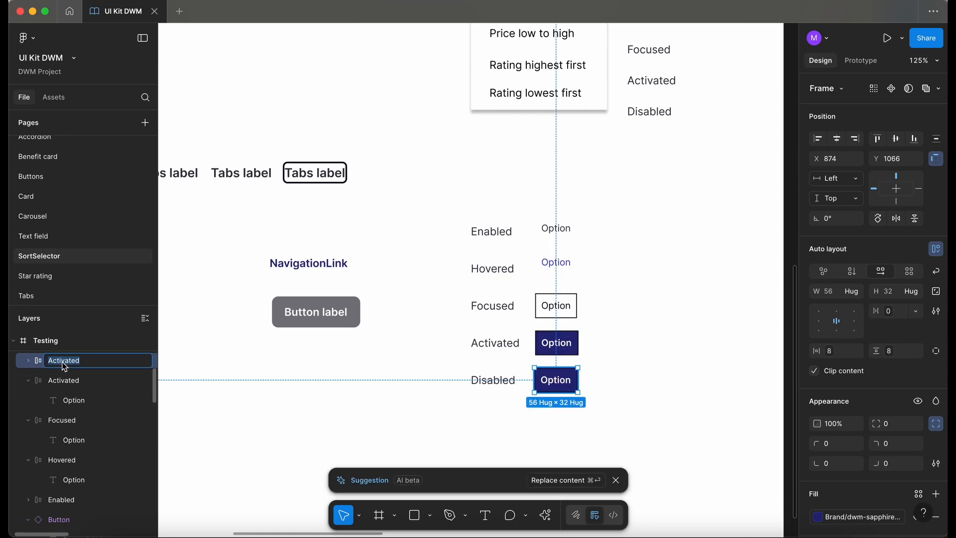
type("Disabled")
key("Return")
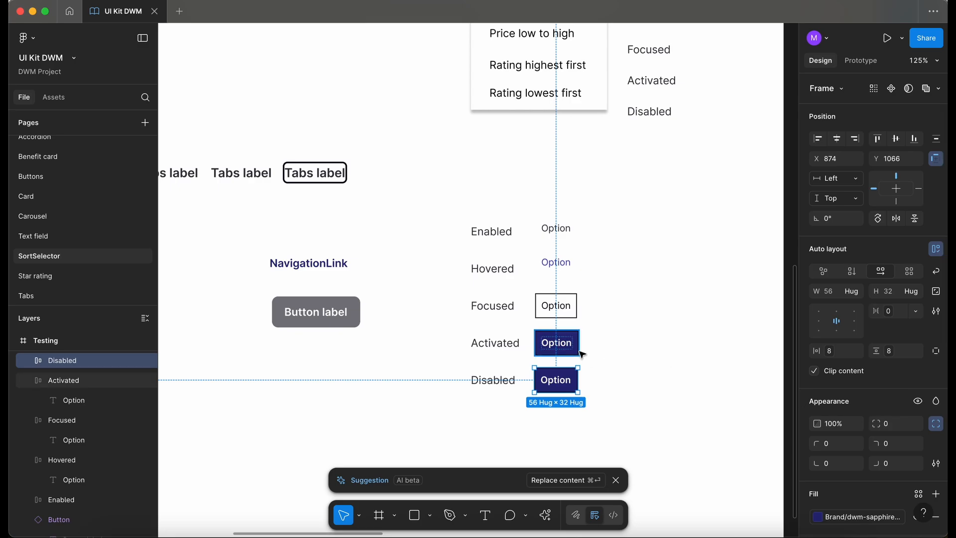
Step: Fill the Disabled option frame with the grey sampled from the disabled Button instance
key("i")
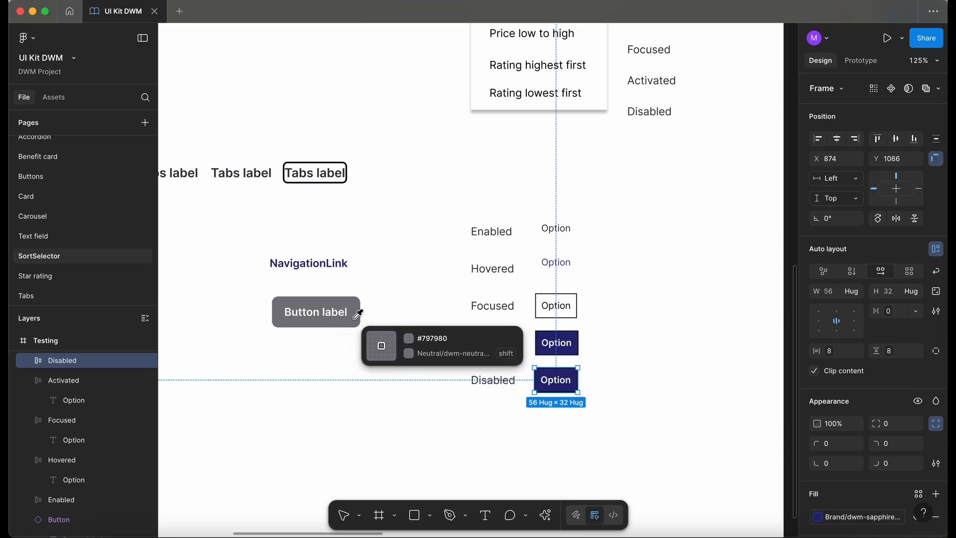
left_click(355, 317)
key("Escape")
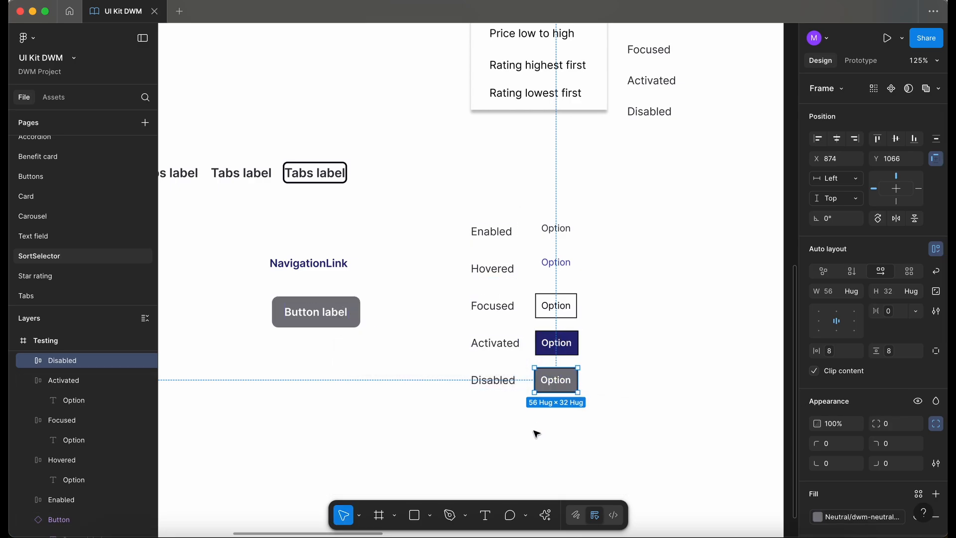
Step: Remove the stroke from the Disabled option frame
scroll(518, 422, "up", 5)
double_click(575, 363)
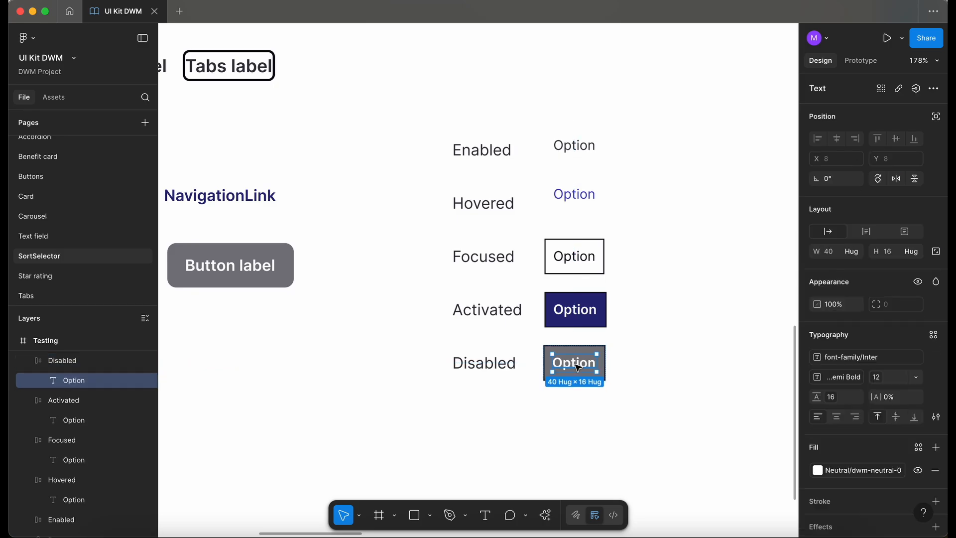
left_click(584, 439)
left_click(574, 371)
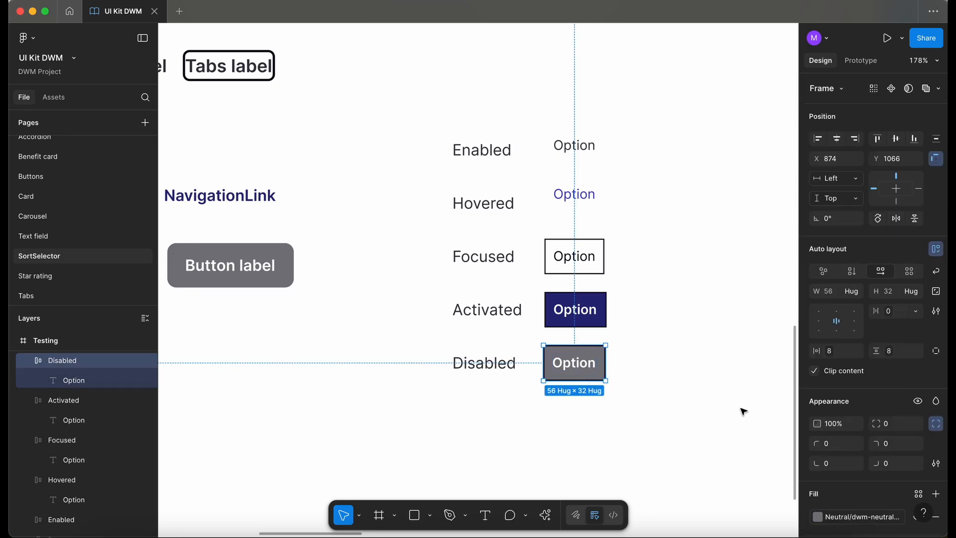
scroll(833, 450, "down", 5)
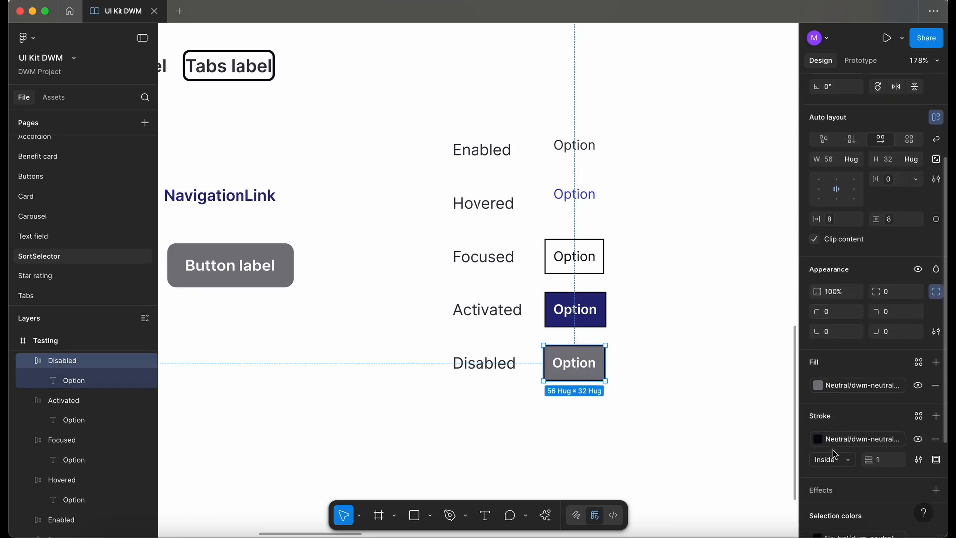
left_click(935, 439)
left_click(611, 440)
Step: Remove the dark stroke from the Activated option frame
scroll(608, 438, "down", 6)
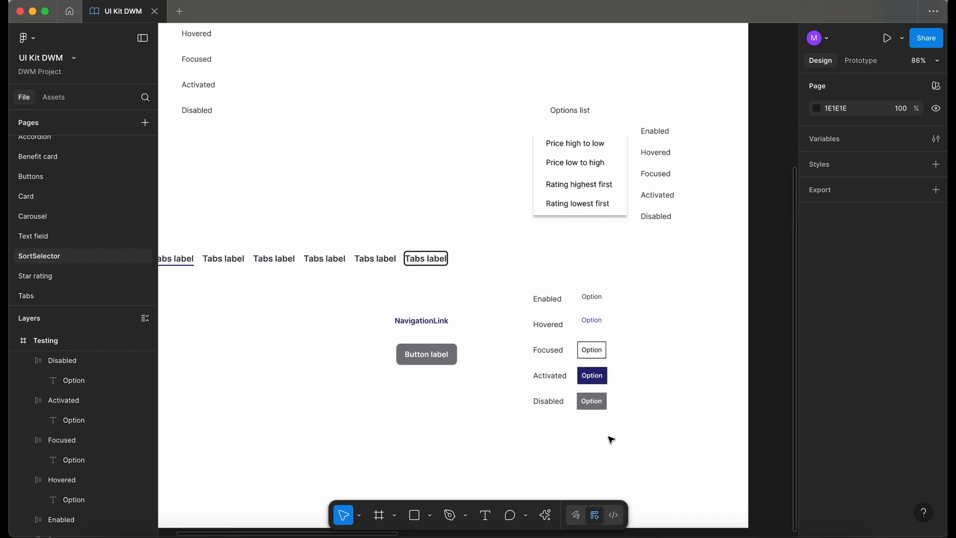
scroll(560, 314, "up", 10)
left_click(555, 312)
scroll(557, 288, "up", 5)
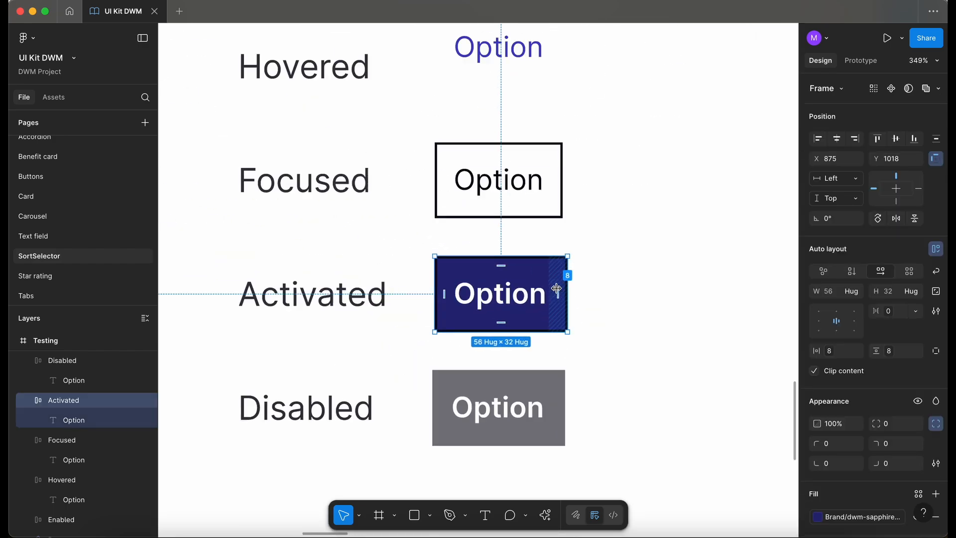
scroll(877, 348, "down", 5)
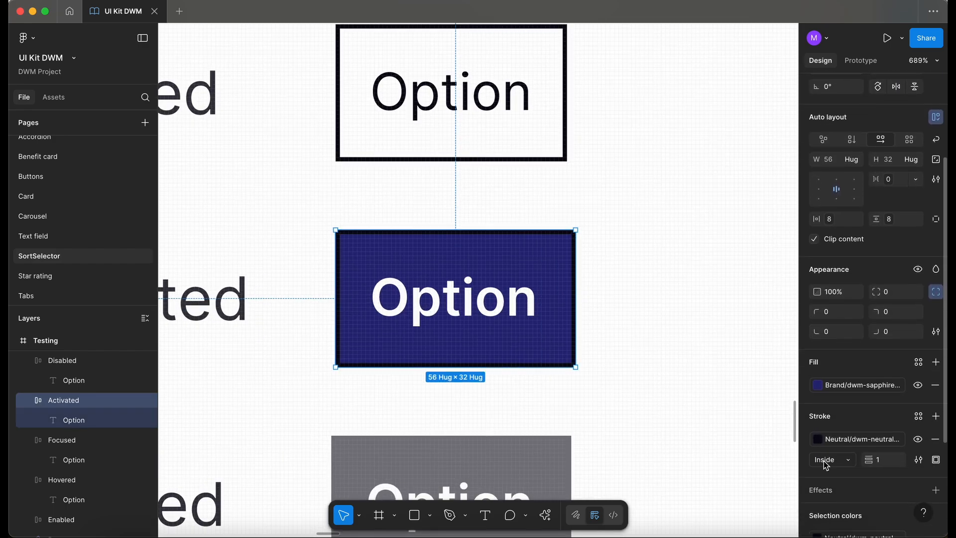
scroll(473, 321, "down", 10)
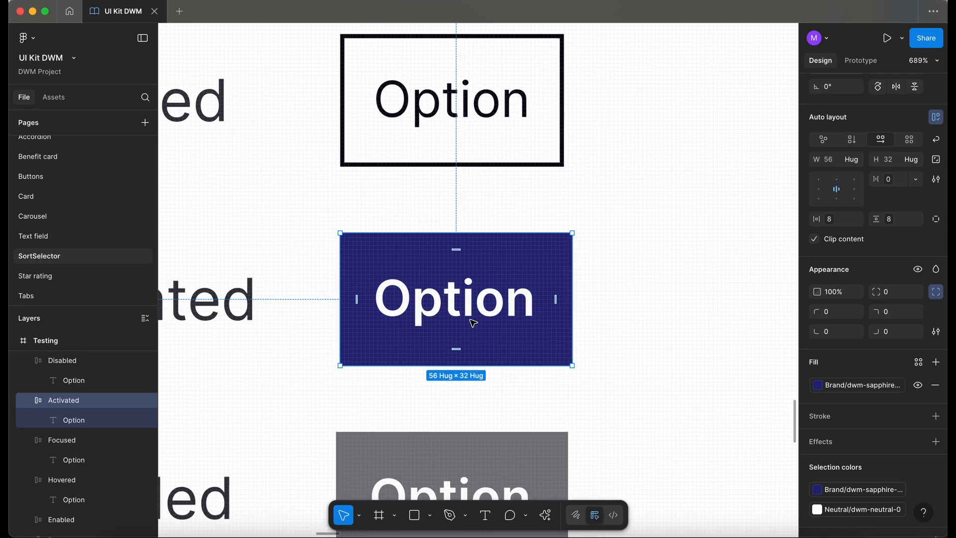
Step: Convert the five option frames into components and combine them as variants in a set named _Option
key("super+a")
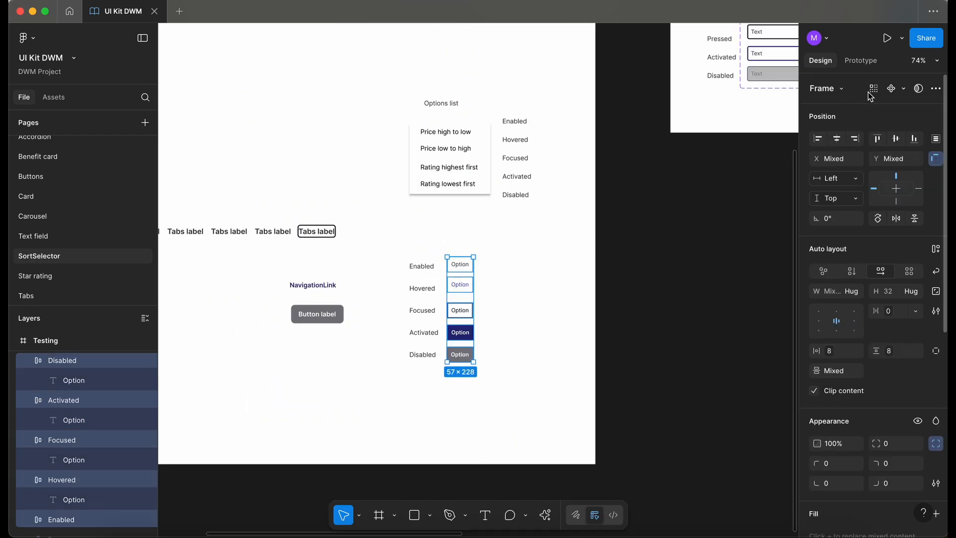
left_click(905, 88)
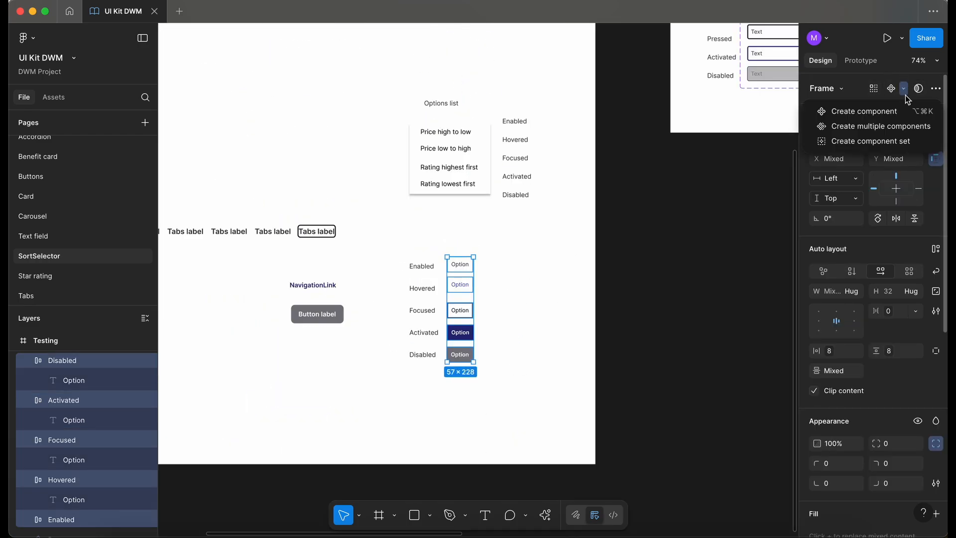
left_click(905, 127)
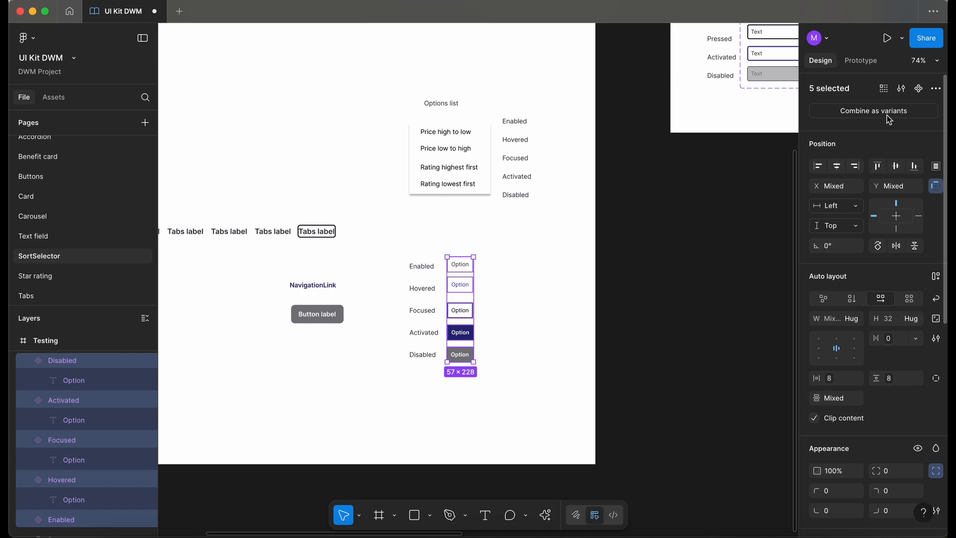
left_click(886, 110)
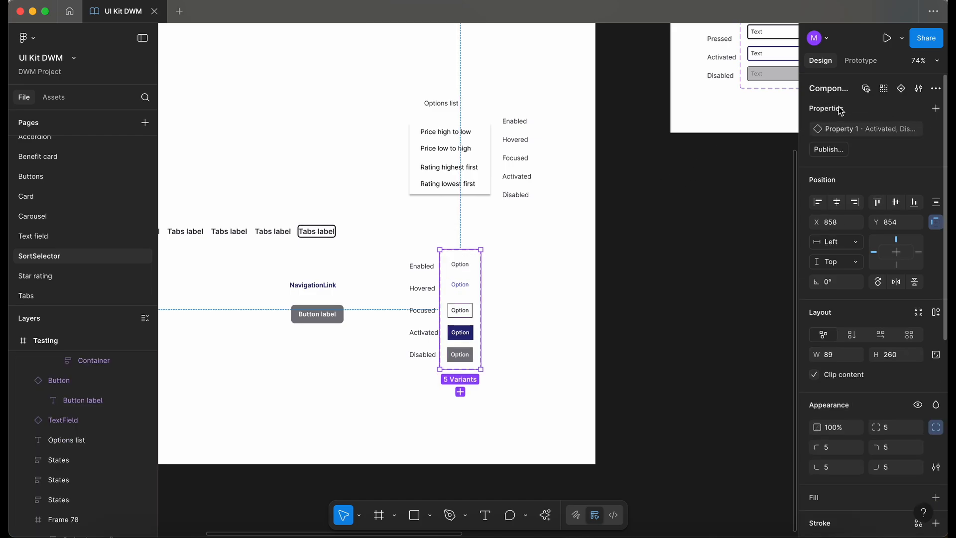
type("_Option")
key("Return")
Step: Move the _Option set into the Sort selector frame and duplicate the SortSelector row below the original
left_click_drag(470, 291, 558, 196)
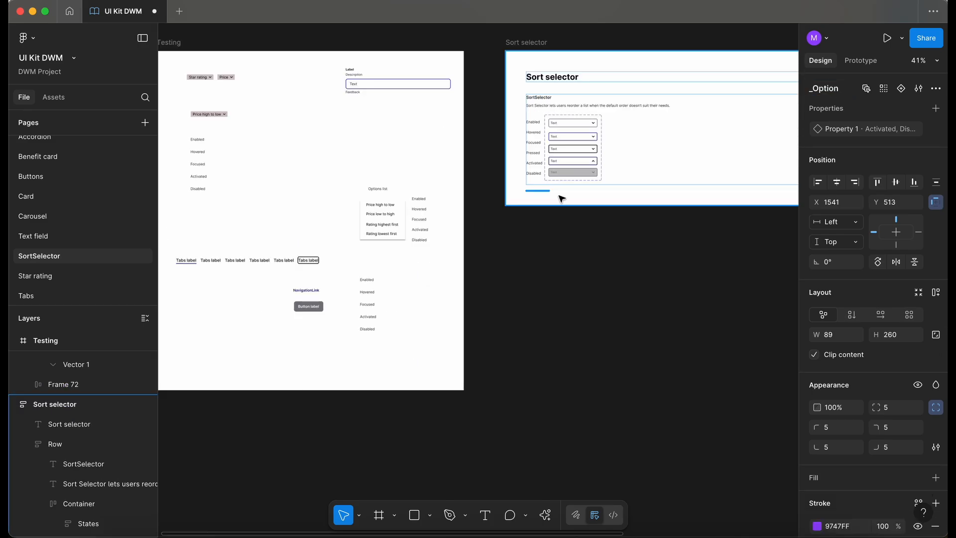
left_click(654, 140)
scroll(532, 184, "right", 2)
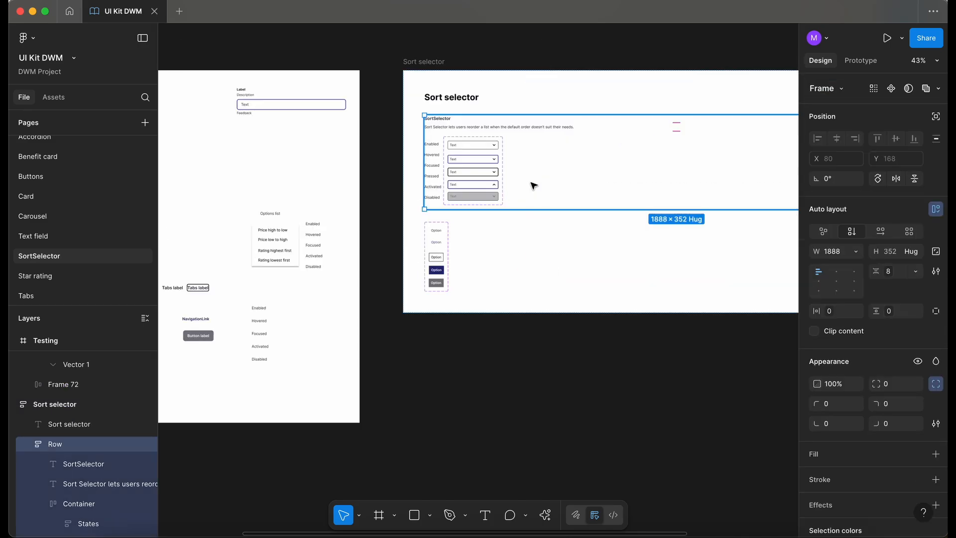
key("super+d")
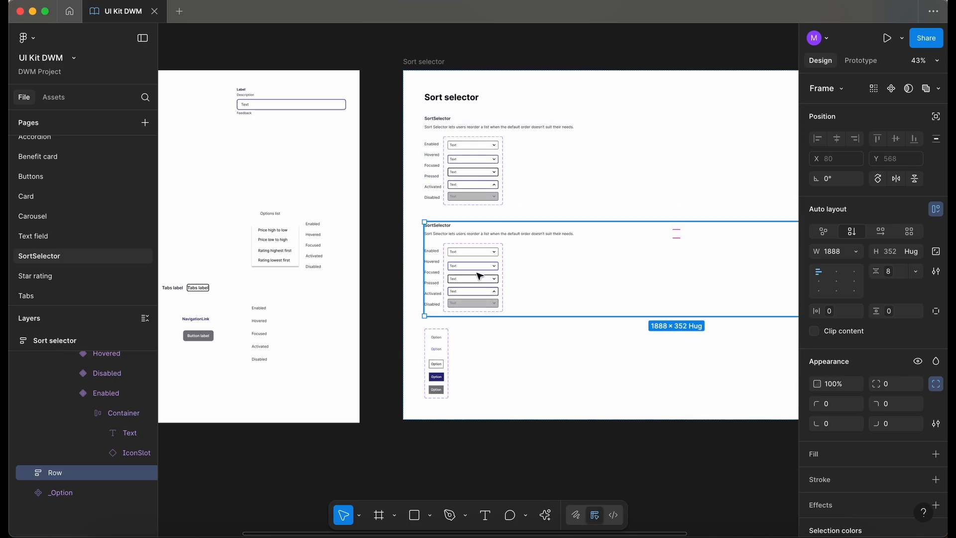
Step: Delete the text field variants from the duplicated row and place the _Option set beside its state labels
left_click(479, 275)
double_click(479, 276)
key("Delete")
left_click(445, 350)
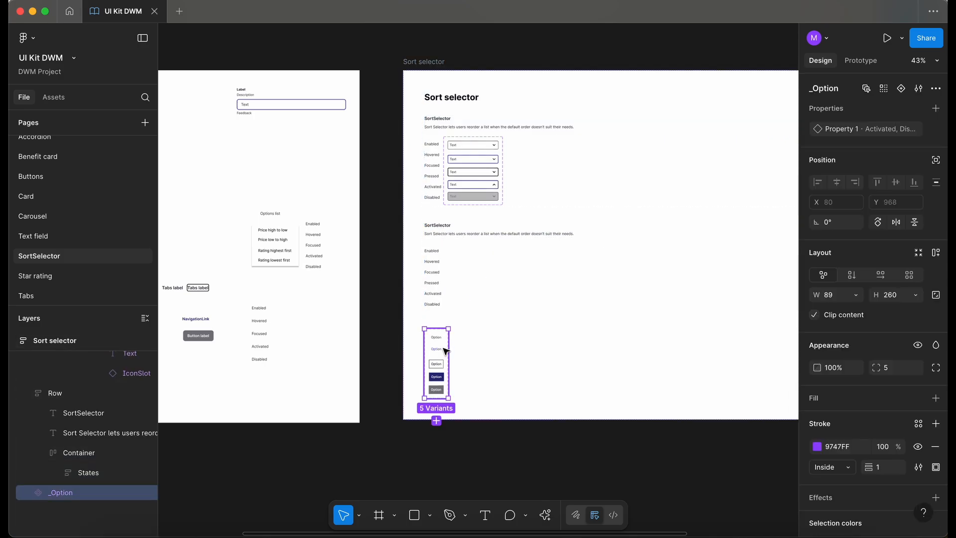
left_click_drag(439, 350, 95, 482)
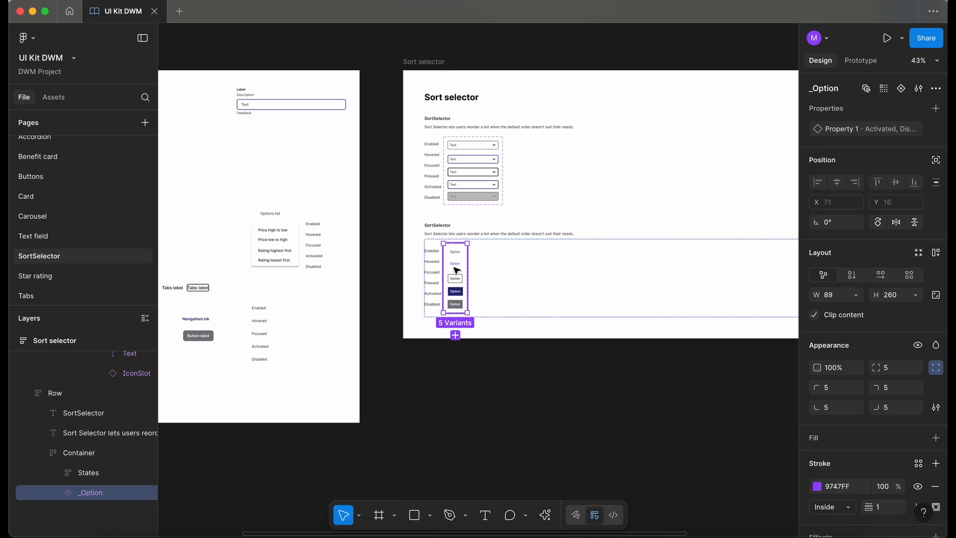
Step: Change the duplicated row's heading to Option and open its description text for editing
scroll(457, 279, "up", 5)
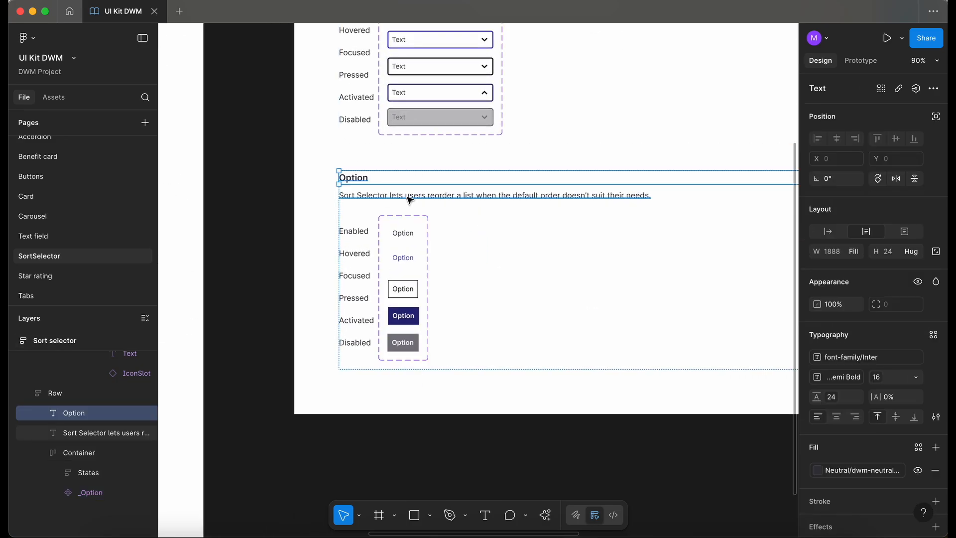
double_click(416, 200)
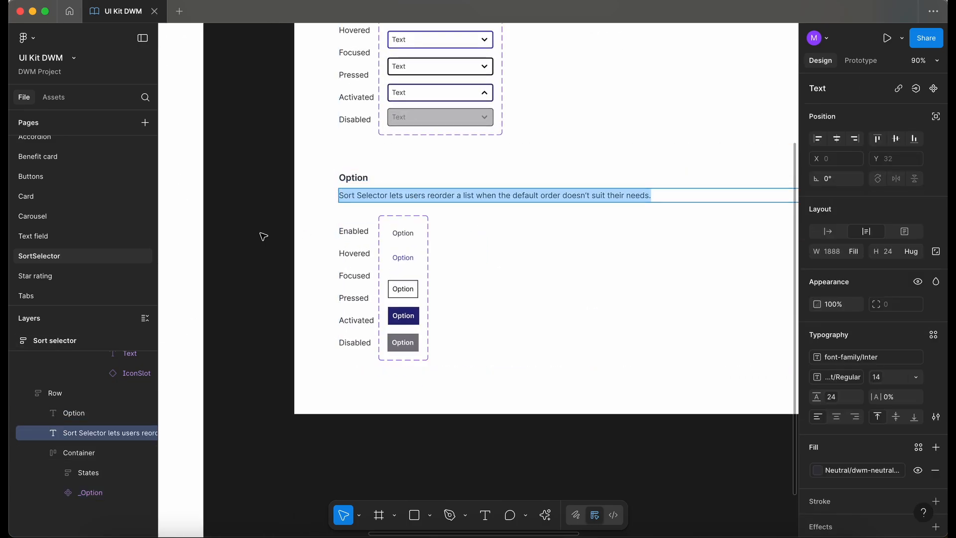
scroll(263, 237, "up", 2)
scroll(263, 236, "right", 2)
left_click(371, 264)
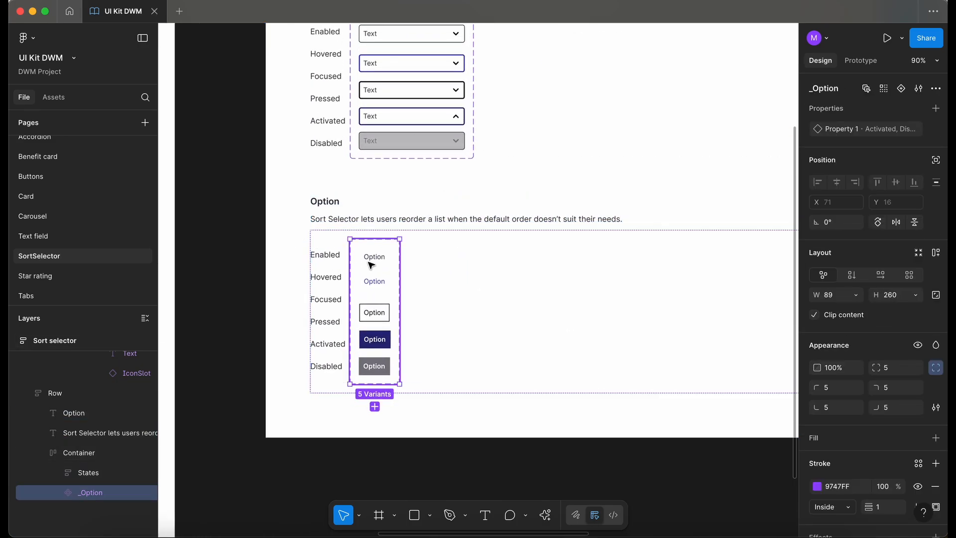
Step: Rename the _Option set's variant property to States and order its values Enabled, Hovered, Focused, Activated, Disabled
scroll(371, 265, "up", 2)
double_click(848, 130)
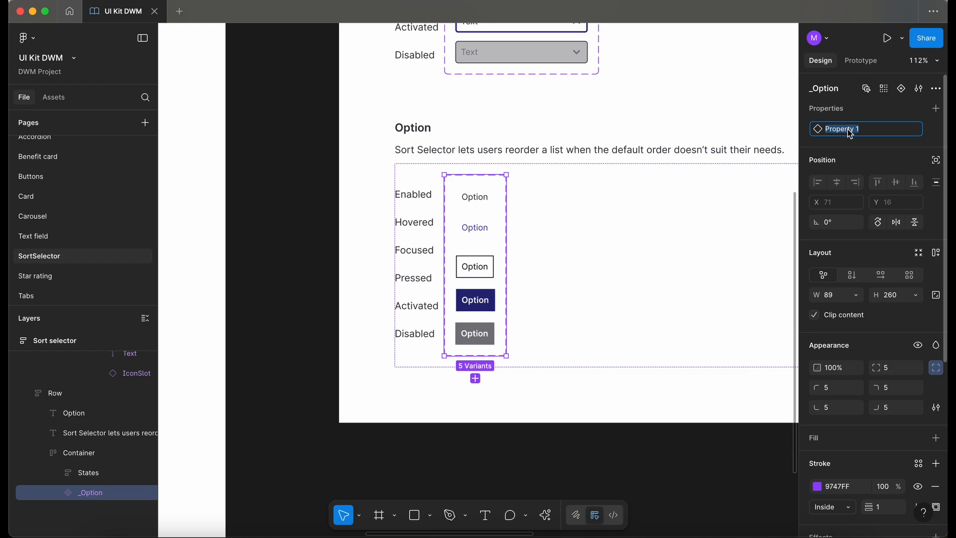
type("States")
key("Return")
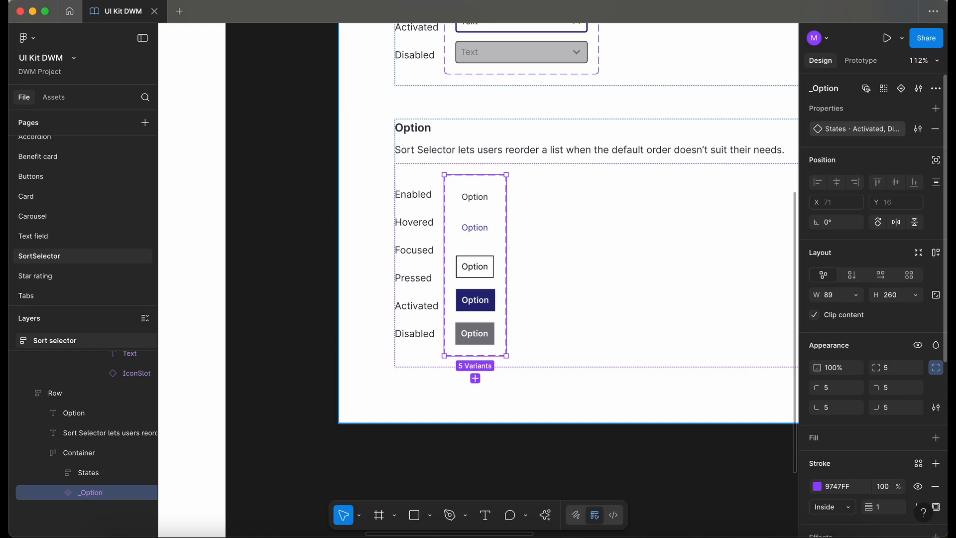
left_click(917, 129)
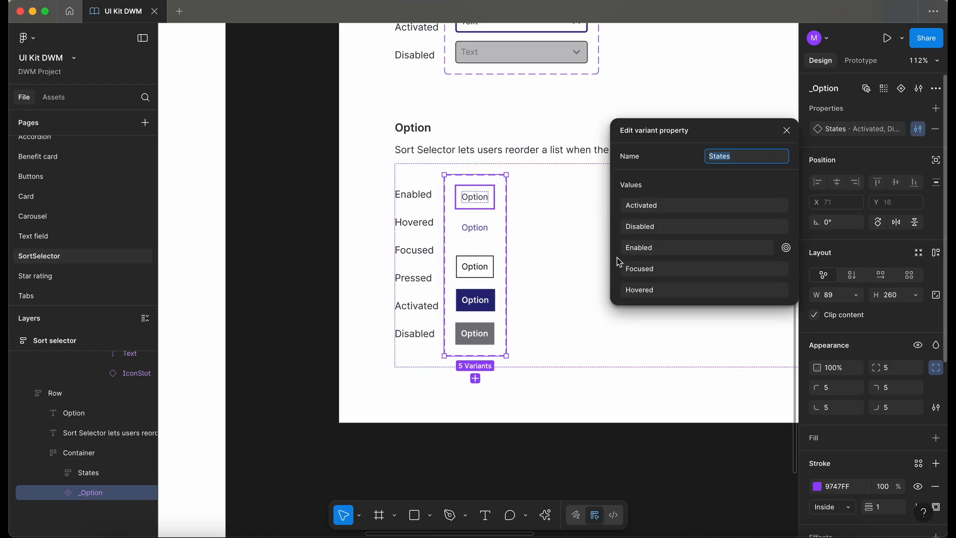
left_click_drag(616, 248, 615, 202)
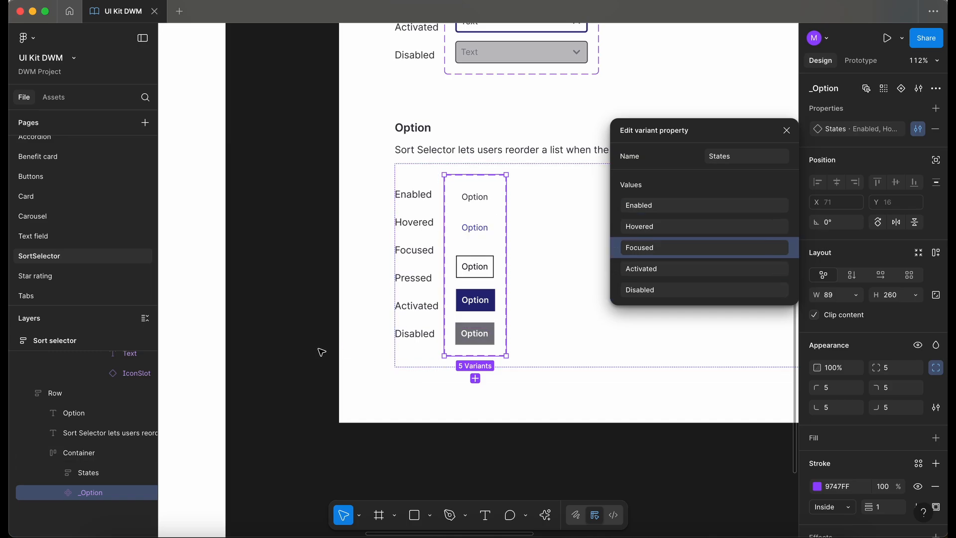
left_click(321, 352)
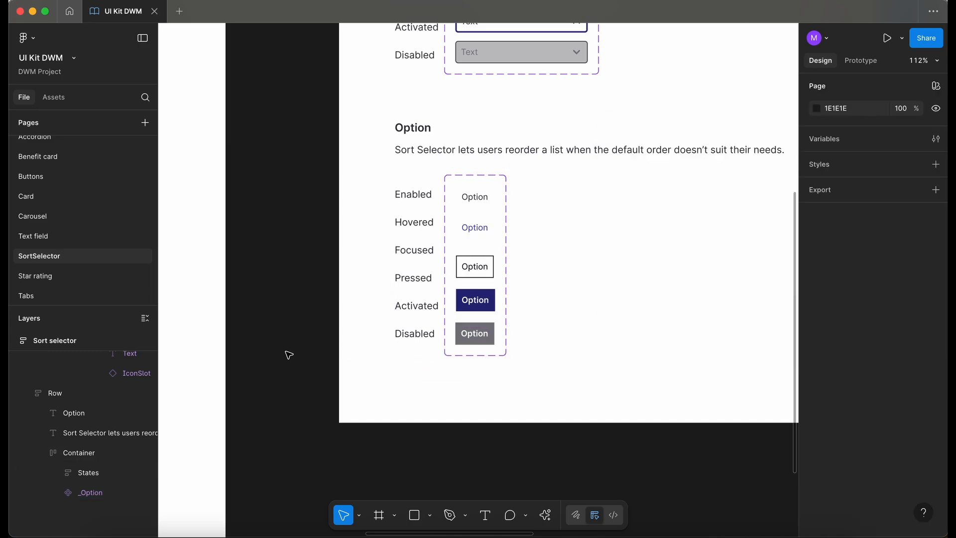
Step: Delete the description text below the Option heading
scroll(289, 354, "down", 3)
left_click(389, 252)
key("Delete")
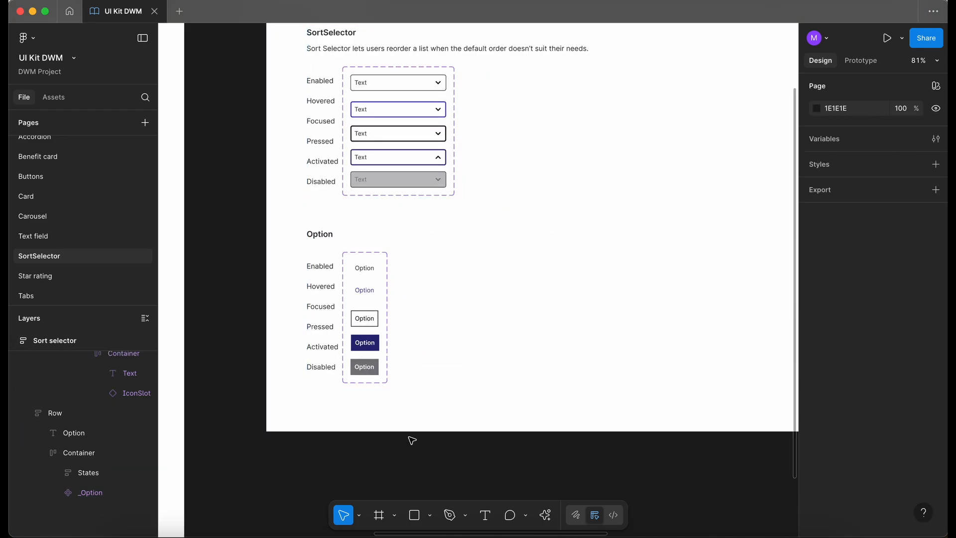
Step: Duplicate the whole Option row within the Sort selector frame
left_click(365, 284)
double_click(364, 285)
key("shift+Return")
key("shift+Return")
scroll(388, 277, "left", 1)
scroll(389, 277, "down", 1)
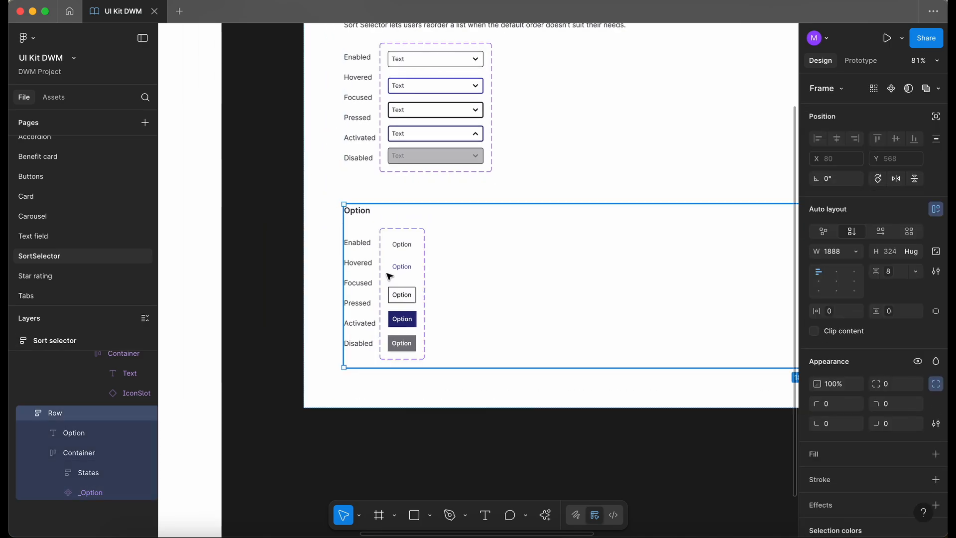
key("super+d")
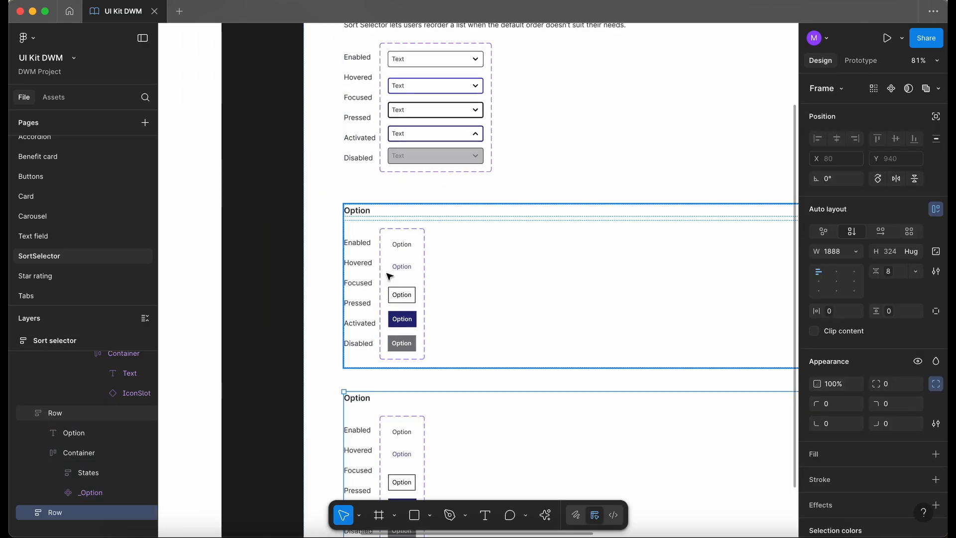
Step: Delete the _Option set from the duplicated row and move that row above the original Option row
scroll(428, 463, "down", 3)
left_click(380, 343)
double_click(380, 342)
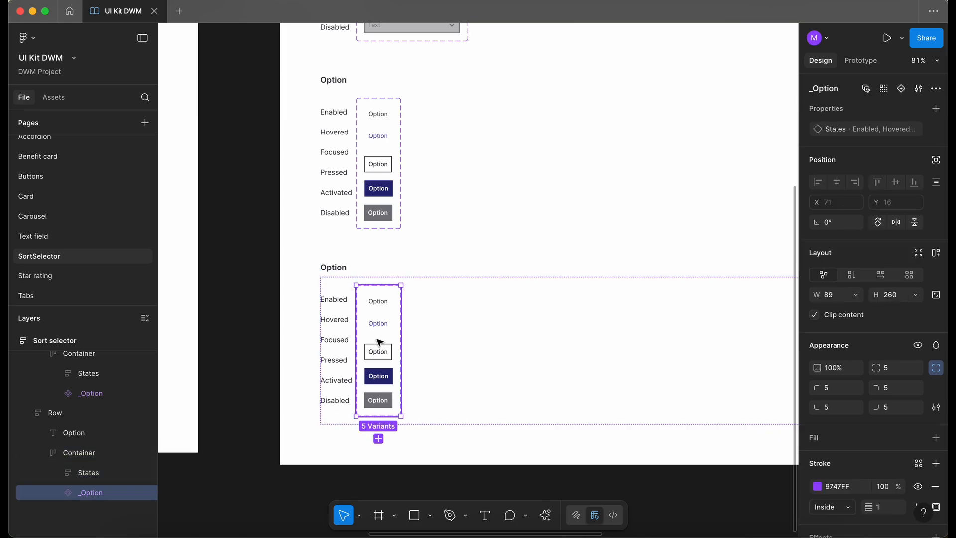
key("Delete")
left_click(434, 333)
key("Up")
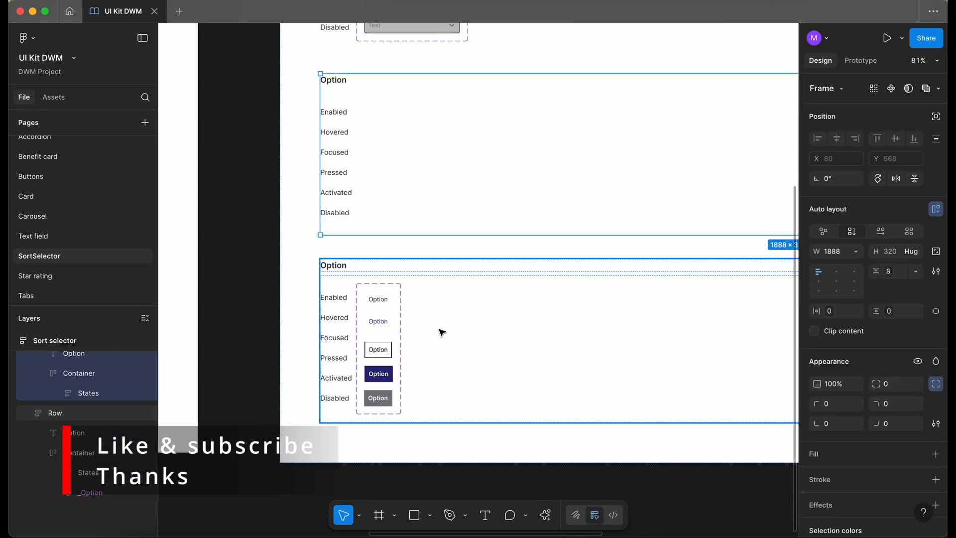
Step: Change the heading of the upper duplicated row to OptionsList
scroll(441, 333, "up", 3)
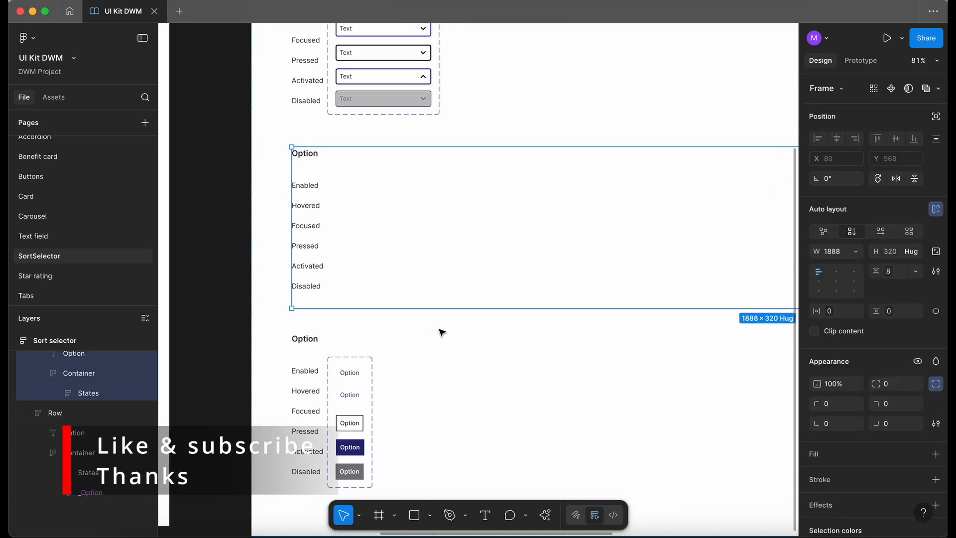
double_click(310, 159)
double_click(311, 159)
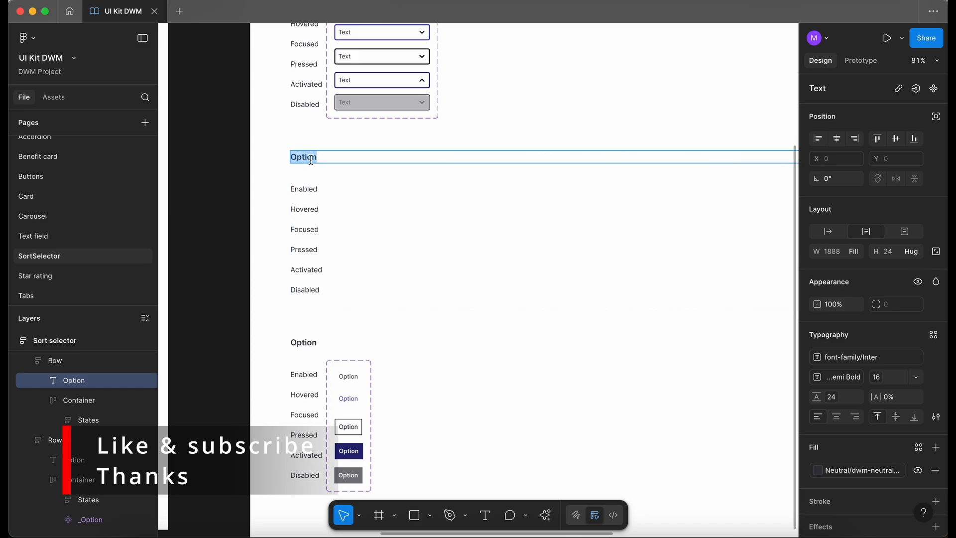
key("Right")
type("s")
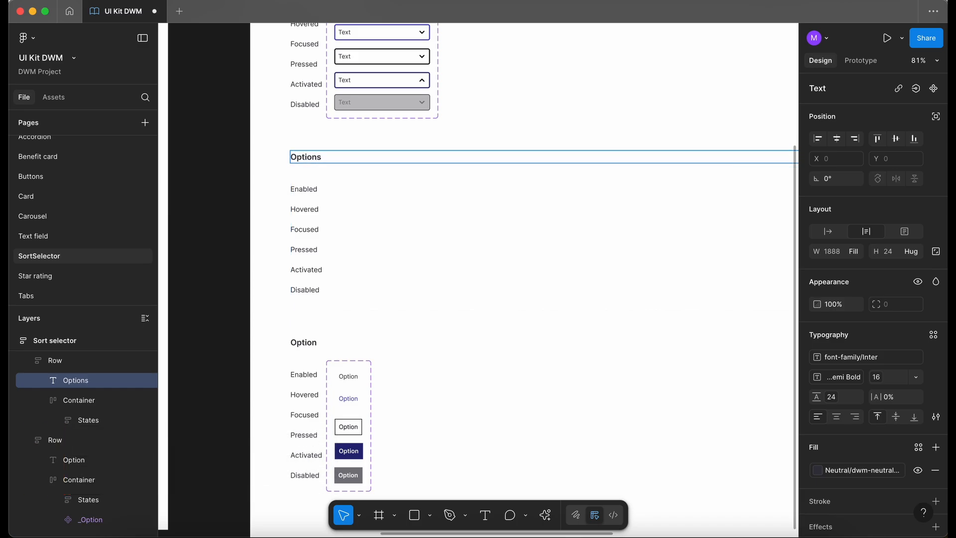
type("List")
scroll(492, 244, "up", 3)
key("Escape")
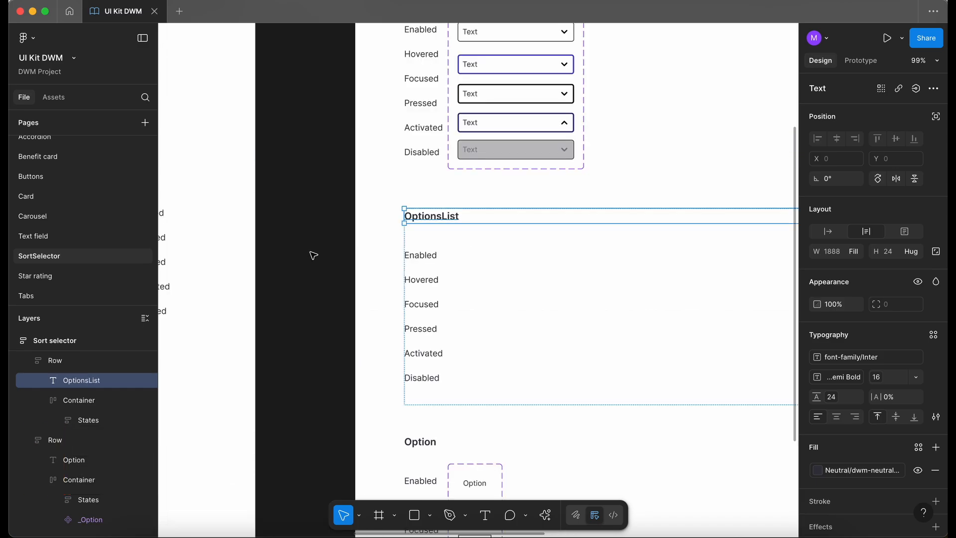
Step: Replace the state labels in the OptionsList row with a new frame about 266 × 208
scroll(314, 256, "down", 3)
scroll(314, 256, "left", 1)
double_click(448, 209)
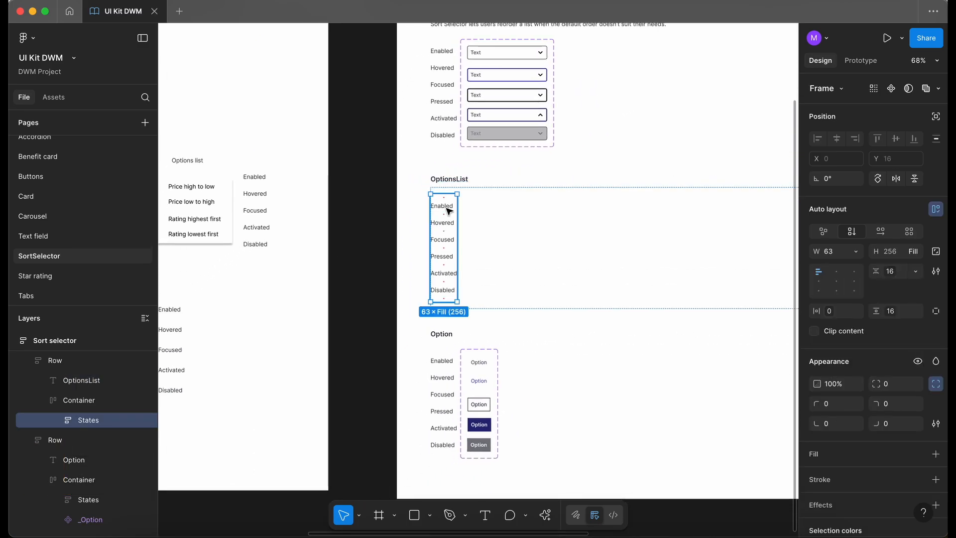
key("Delete")
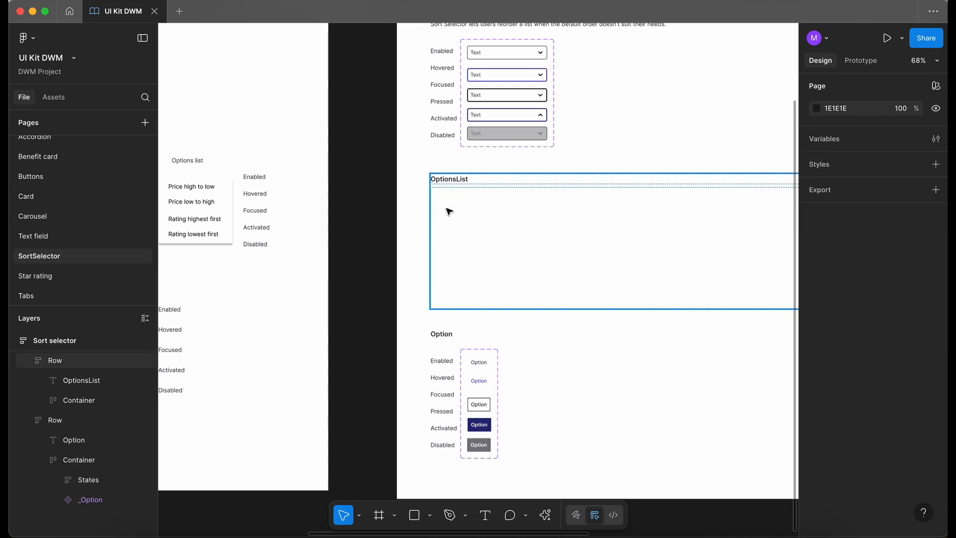
key("f")
left_click_drag(433, 196, 542, 280)
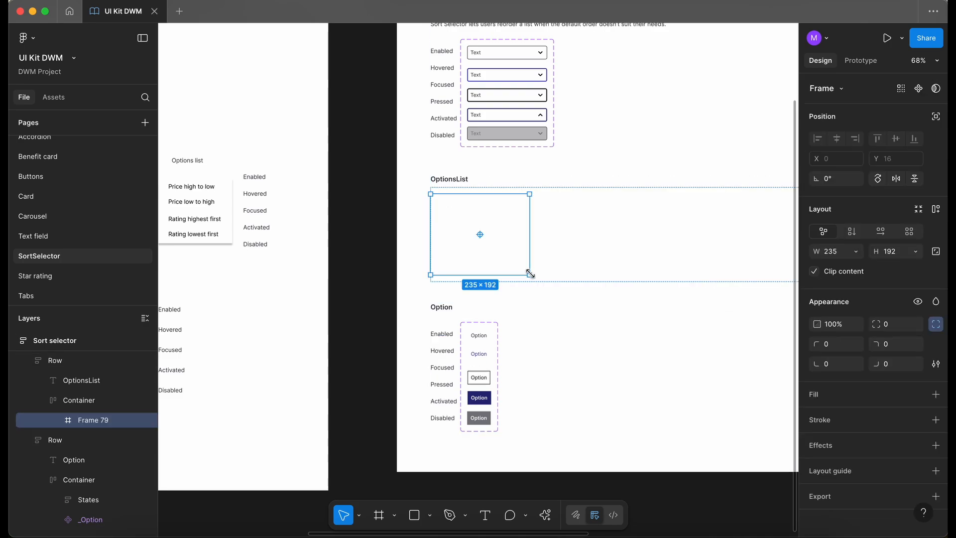
scroll(486, 249, "up", 3)
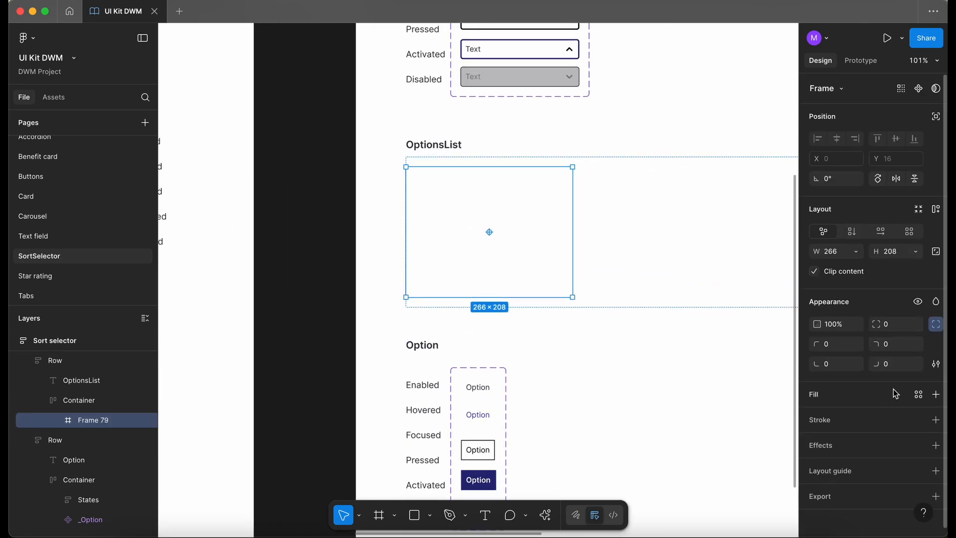
Step: Fill the new frame with the library colour Neutral/dwm-neutral-0
left_click(918, 394)
type("neu")
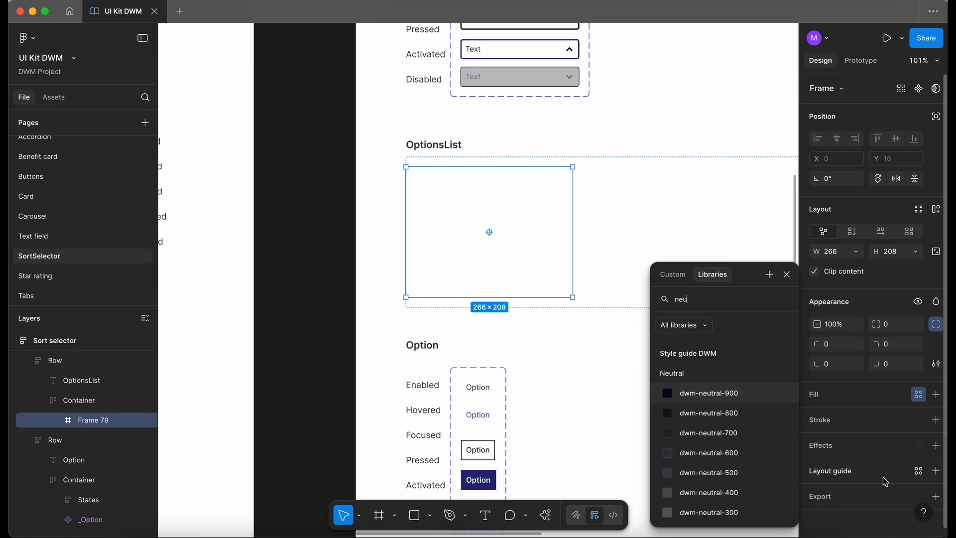
scroll(697, 438, "down", 5)
left_click(726, 513)
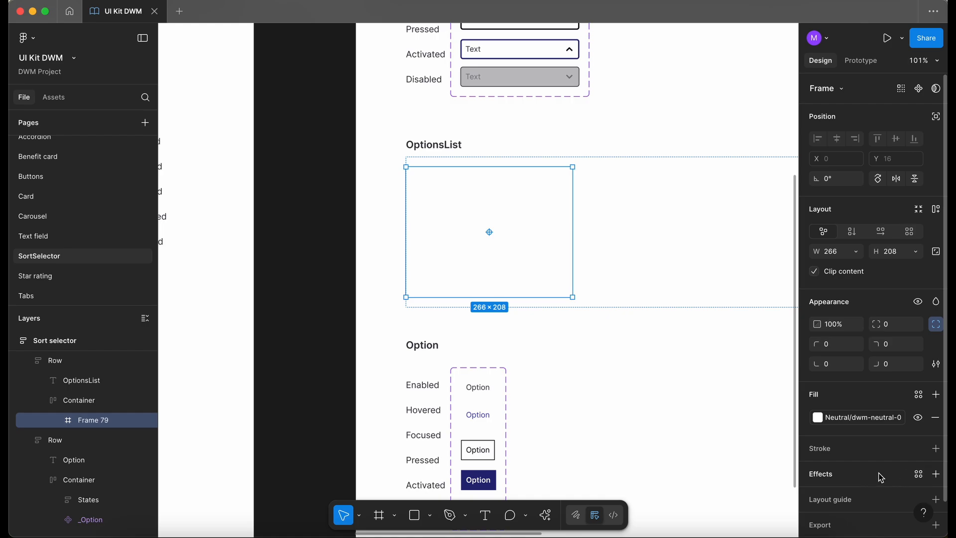
Step: Add a drop shadow to the frame with X 0, Y 4, blur 8, spread 0 and the Color variable
left_click(936, 474)
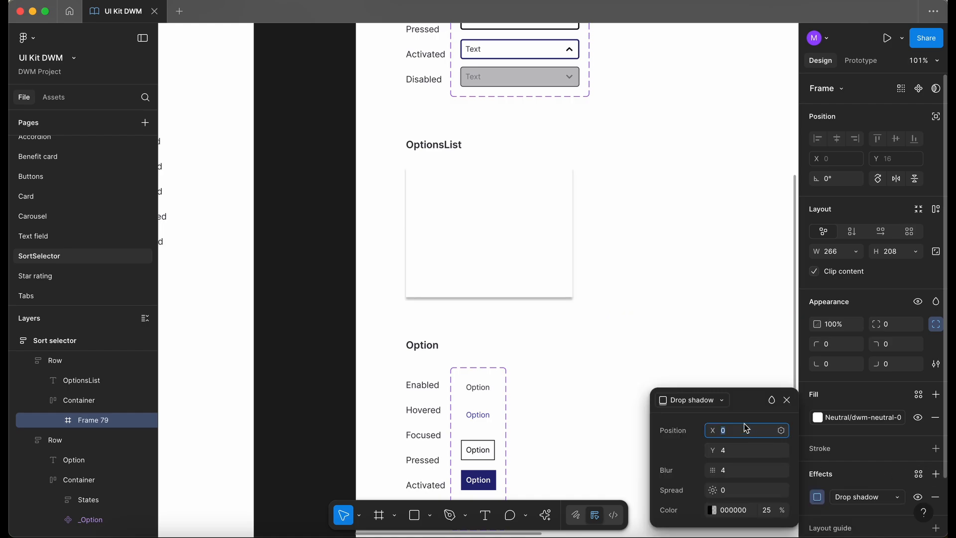
left_click(781, 432)
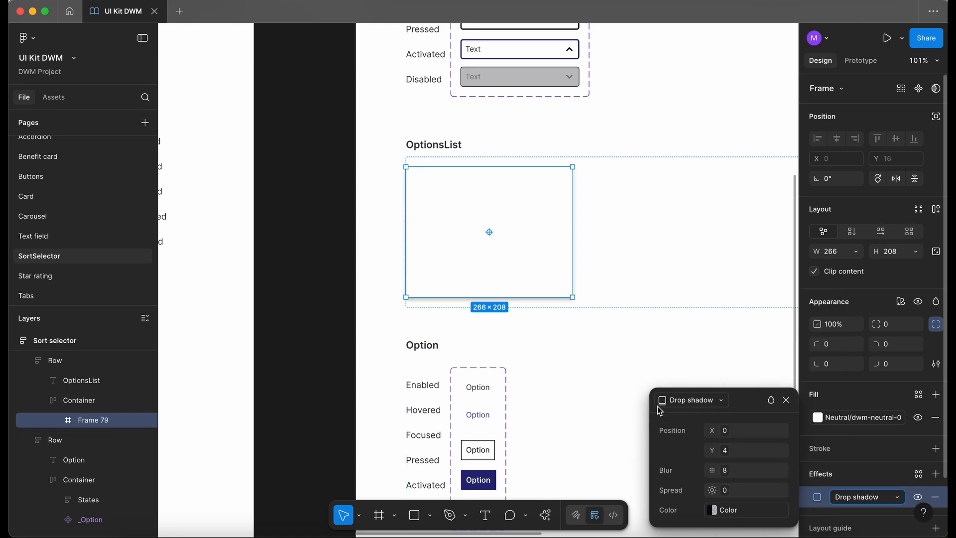
left_click(872, 302)
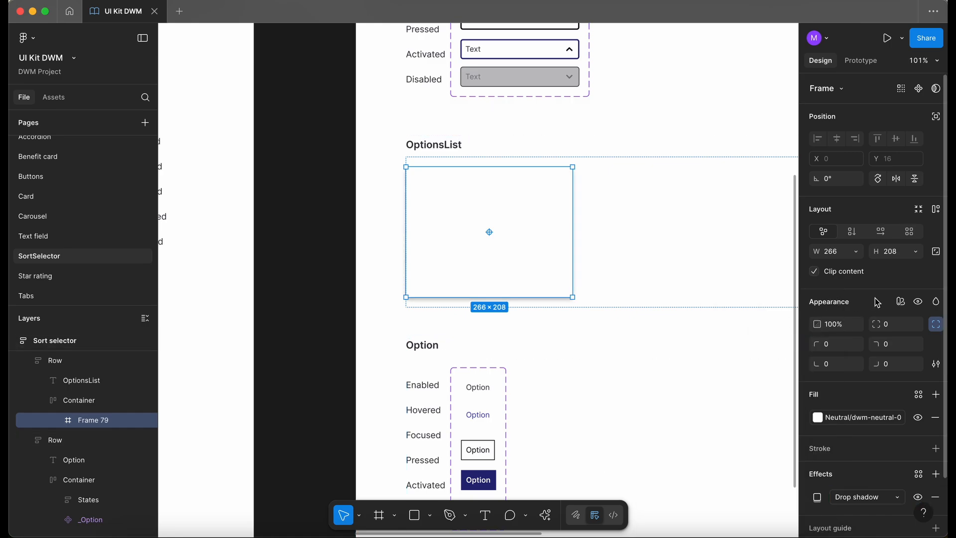
Step: Set the frame's Shadows variable mode to Small and its corner radius to 4
left_click(902, 303)
mouse_move(879, 347)
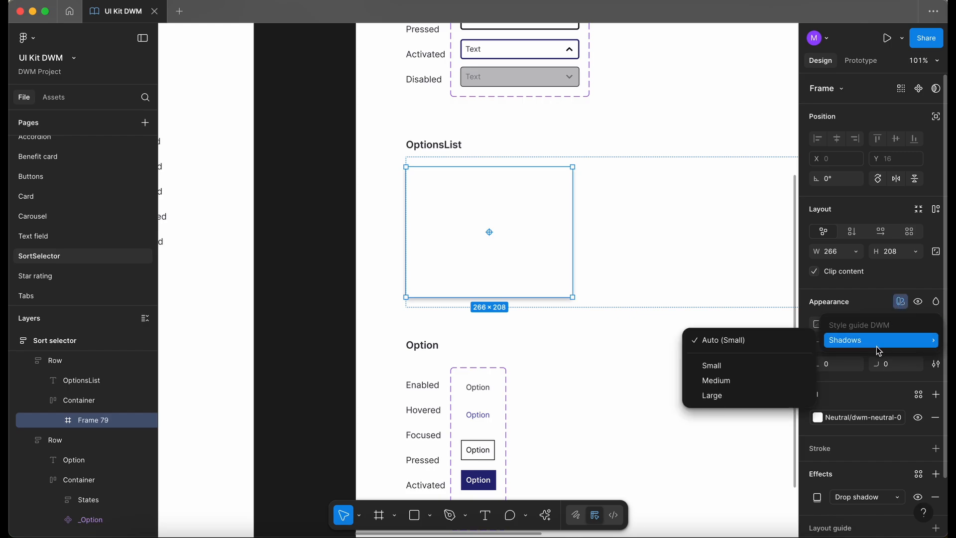
left_click(742, 366)
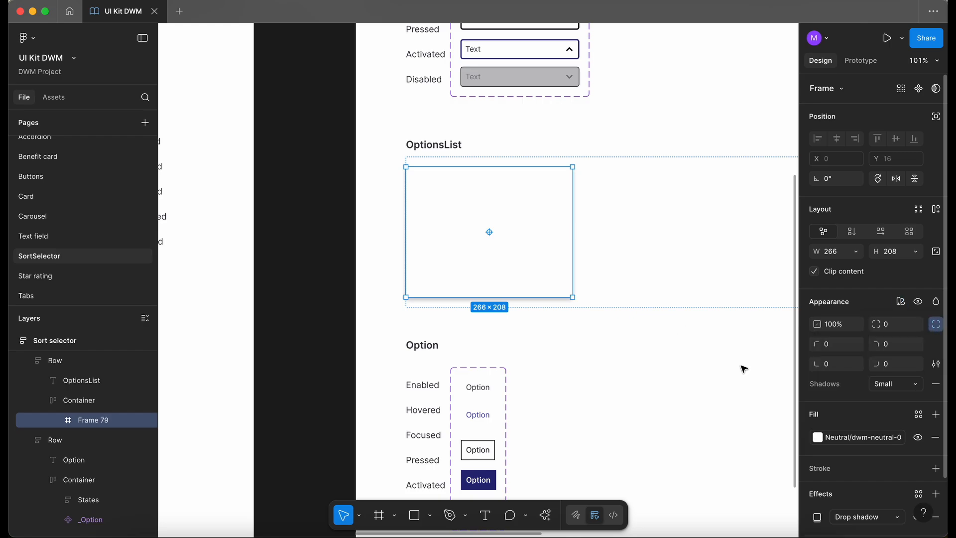
left_click(896, 330)
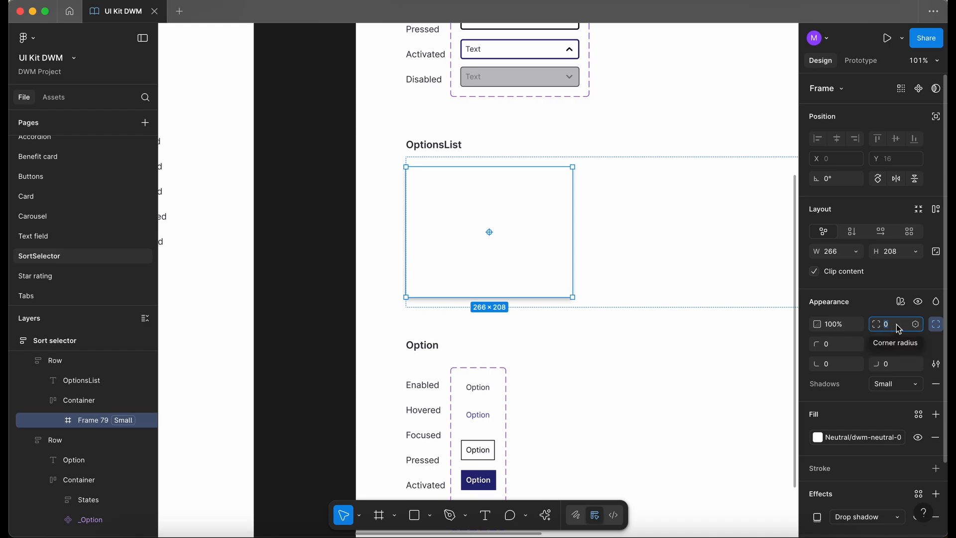
left_click(598, 253)
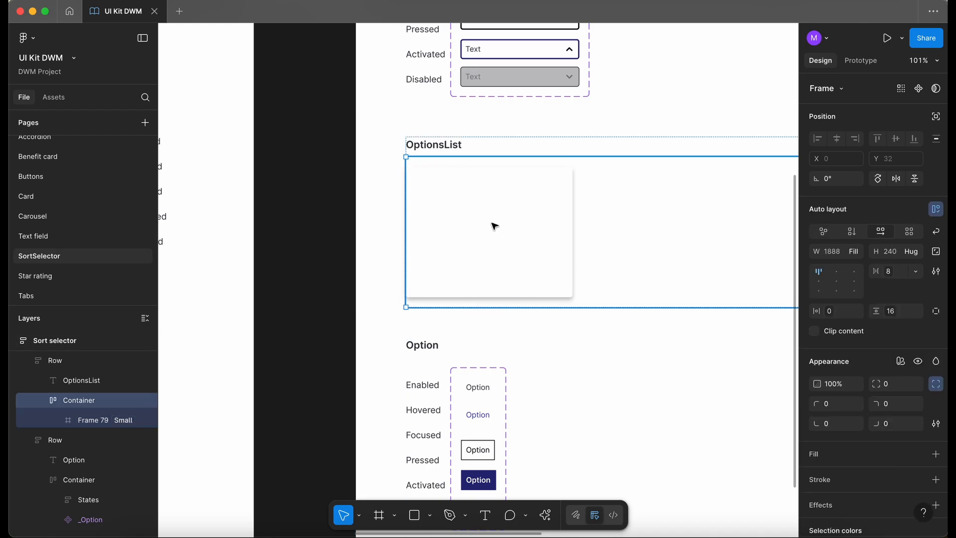
Step: Copy the Enabled variant of _Option and paste it as an instance inside the frame under OptionsList
scroll(495, 226, "down", 4)
scroll(494, 226, "right", 4)
left_click(392, 297)
left_click(392, 297)
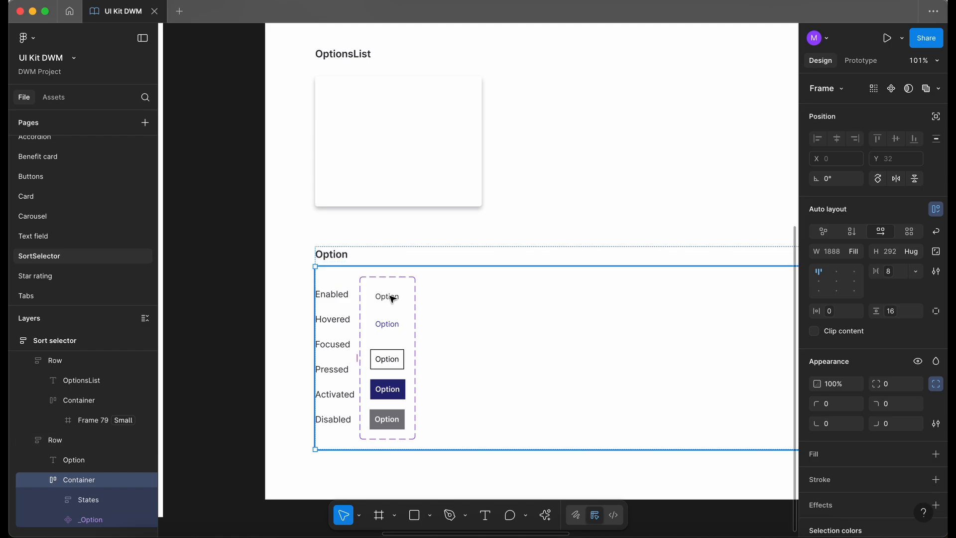
left_click(392, 298)
left_click(392, 298)
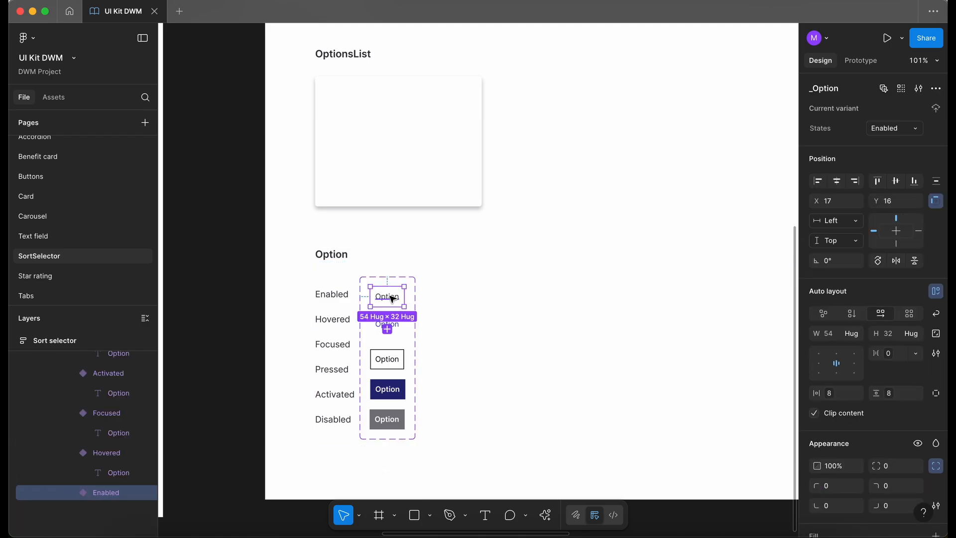
left_click(362, 111)
left_click(363, 111)
scroll(363, 112, "up", 3)
scroll(363, 113, "left", 2)
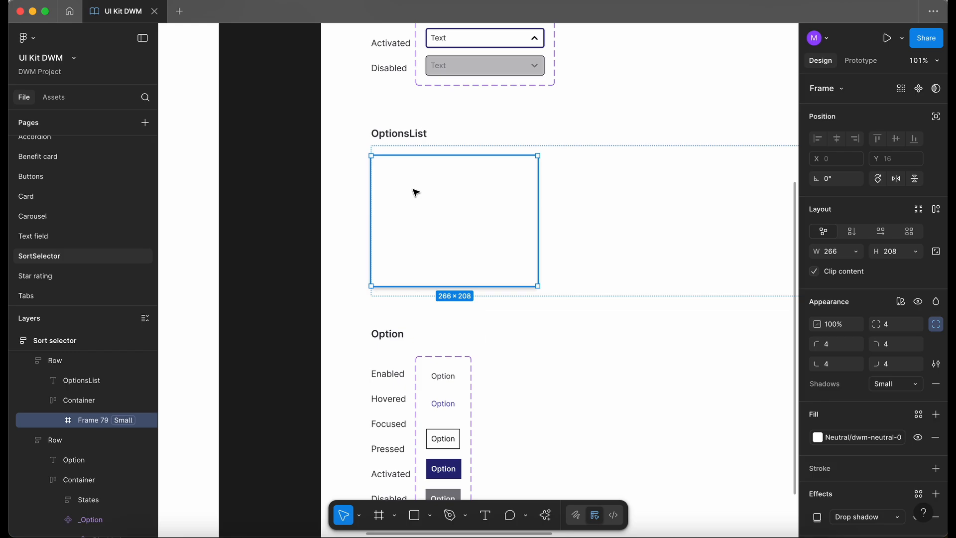
key("ctrl+v")
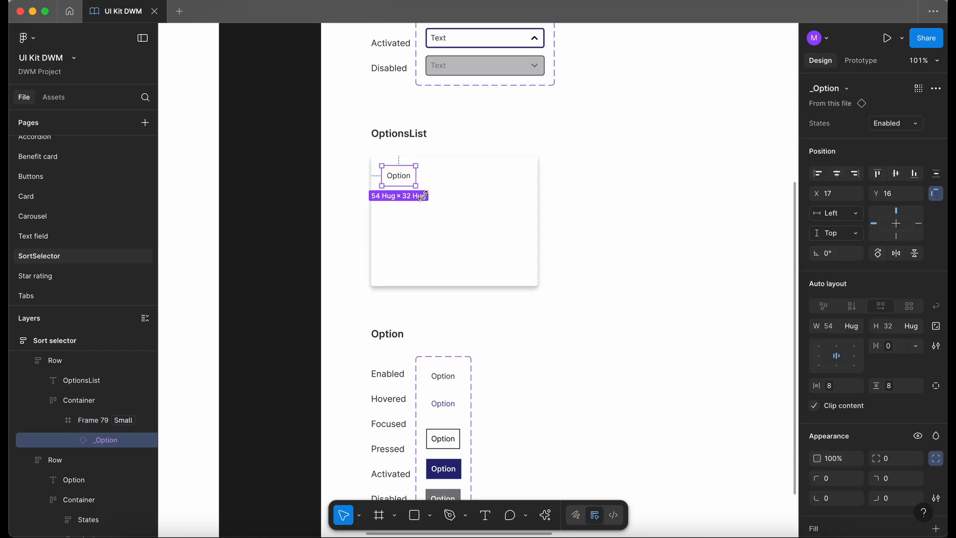
Step: Rename the frame that holds the option instance as OptionsList
left_click(434, 198)
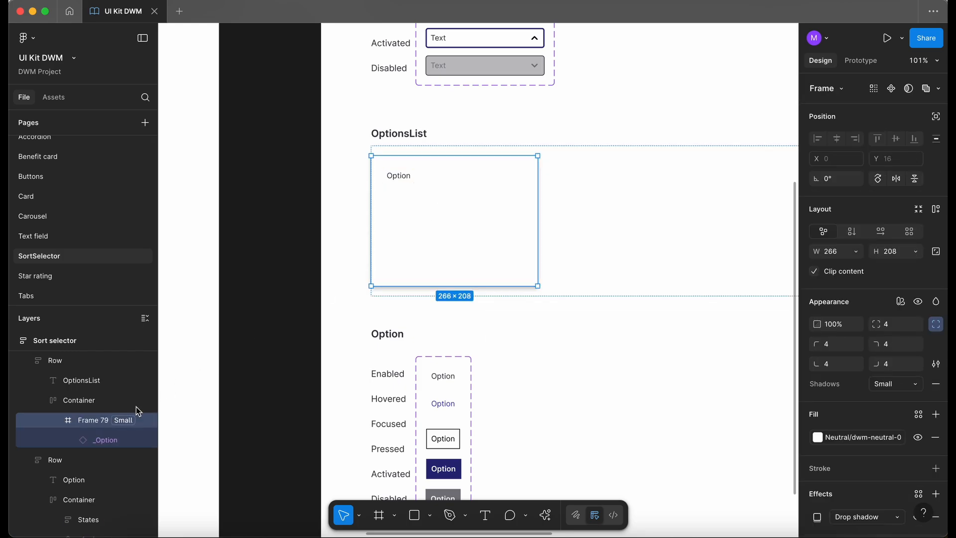
double_click(98, 423)
type("OptionsList")
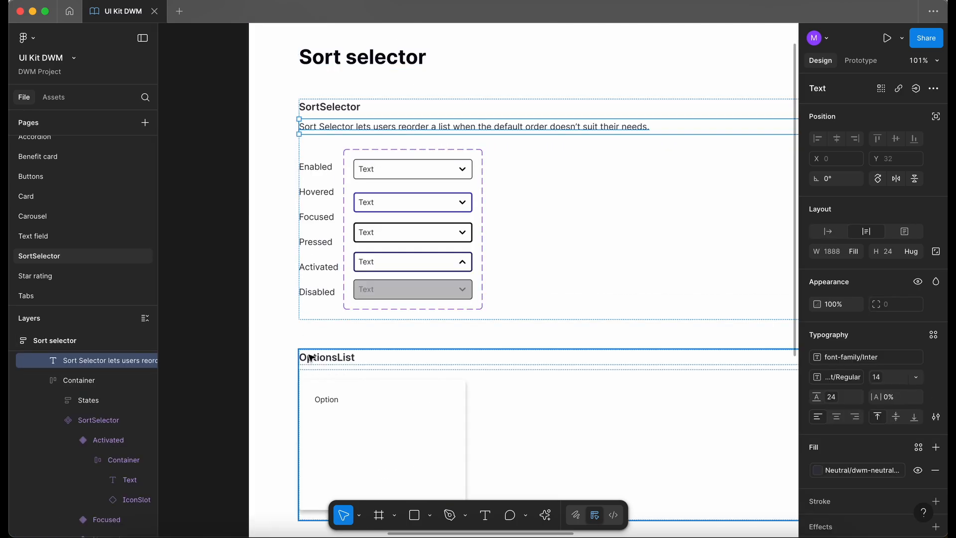
Step: Paste the copied description text under the OptionsList heading and change its content to PENDING
left_click(327, 353, "super")
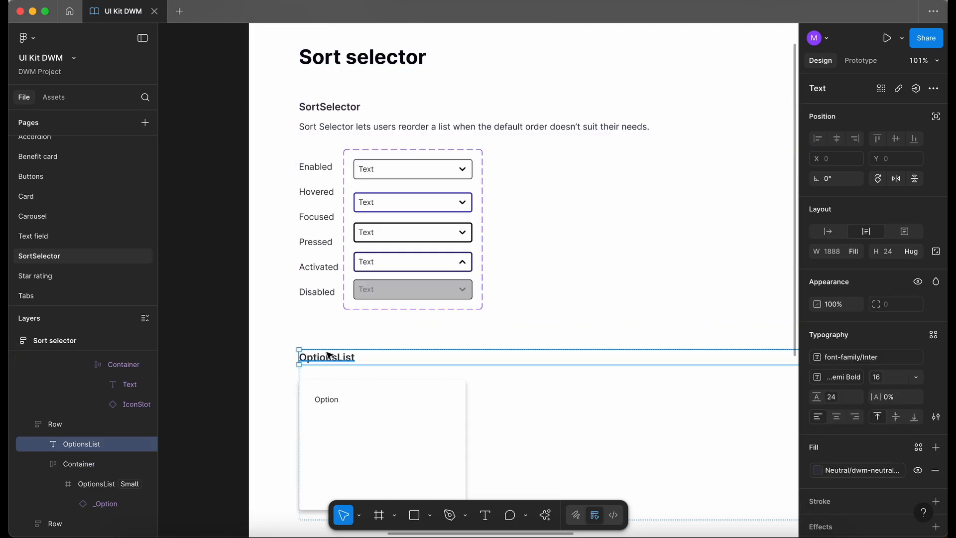
key("super+v")
double_click(334, 377)
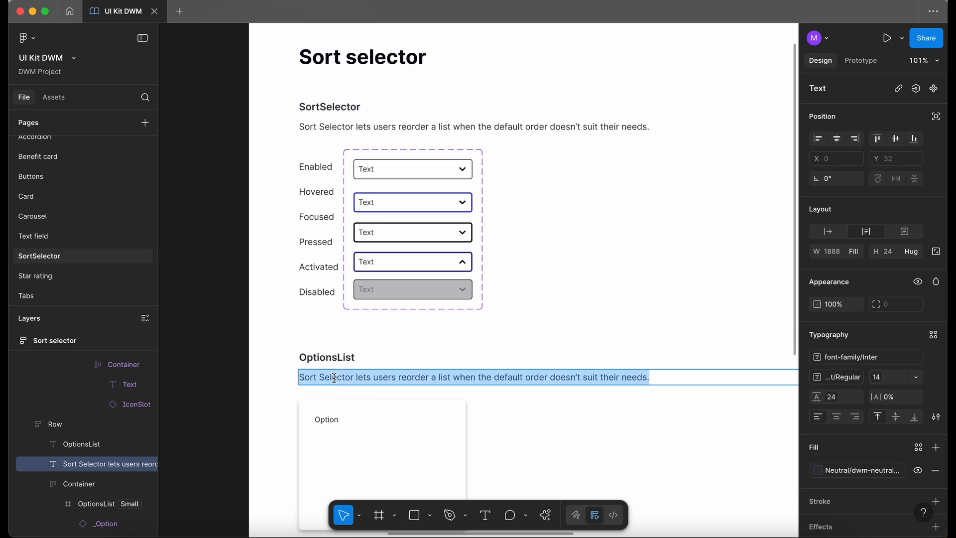
type("PENDING")
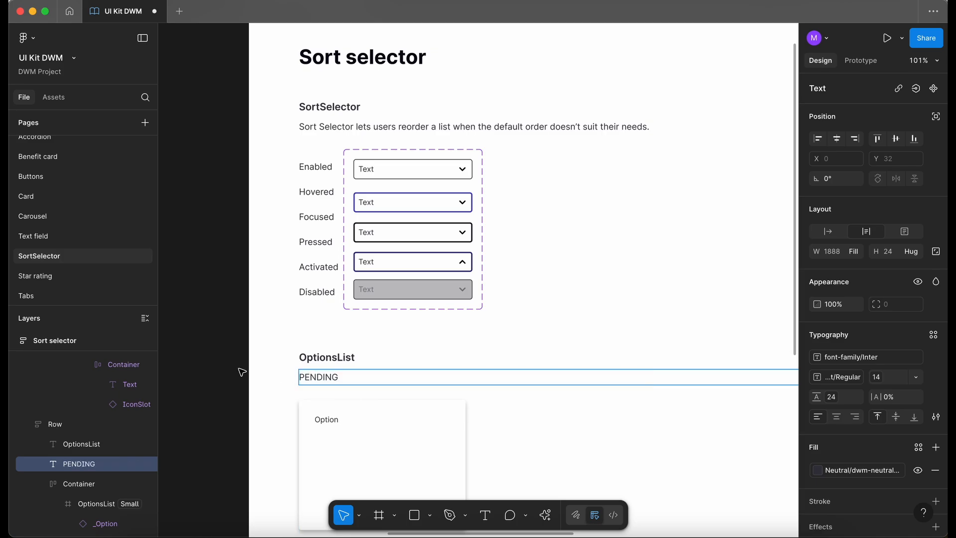
Step: Apply auto layout to the OptionsList frame that holds the option instance and give it a minimum width of 200
scroll(242, 372, "down", 6)
left_click(363, 269)
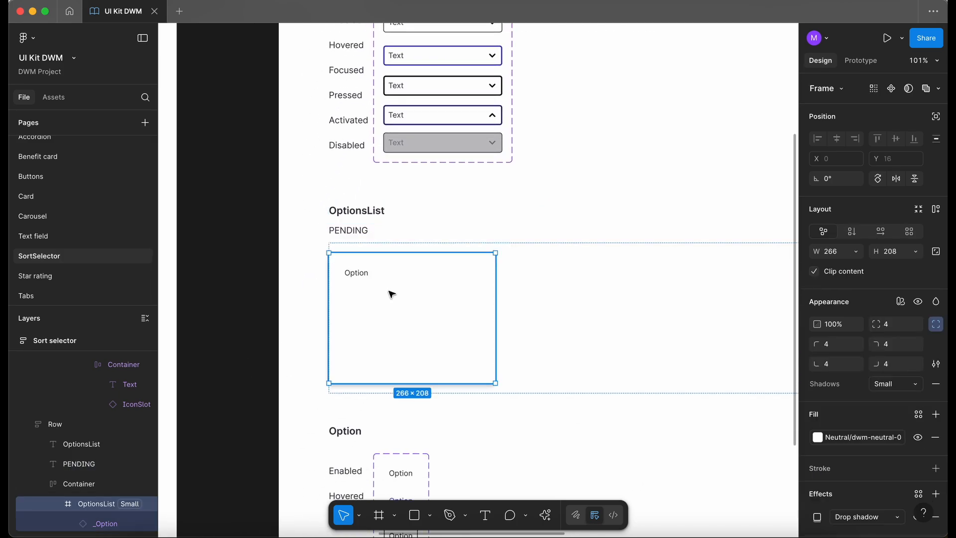
scroll(392, 294, "down", 2)
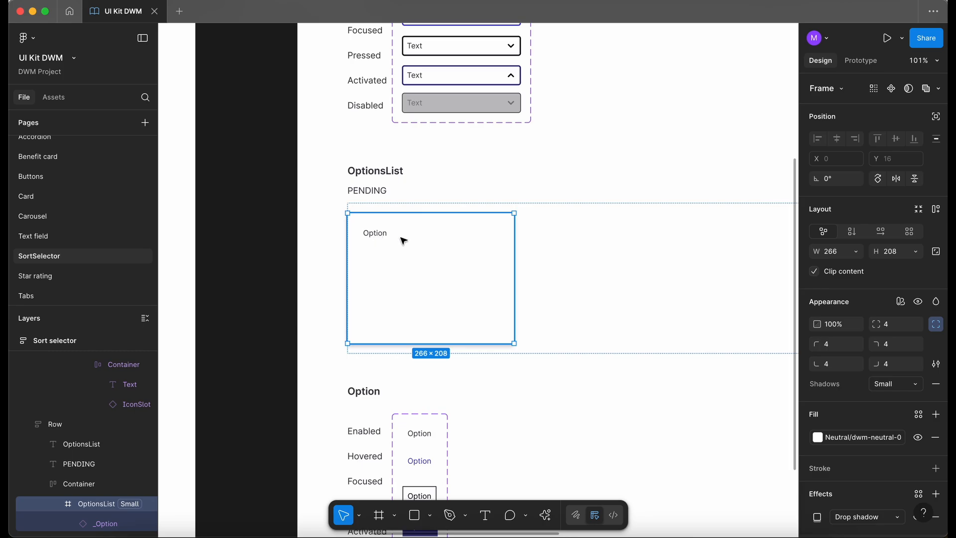
key("shift+a")
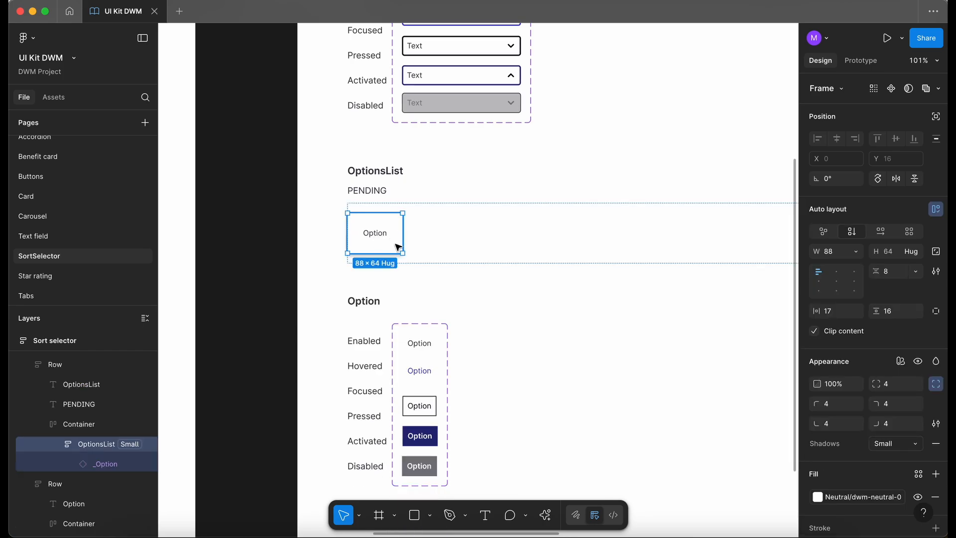
left_click(854, 252)
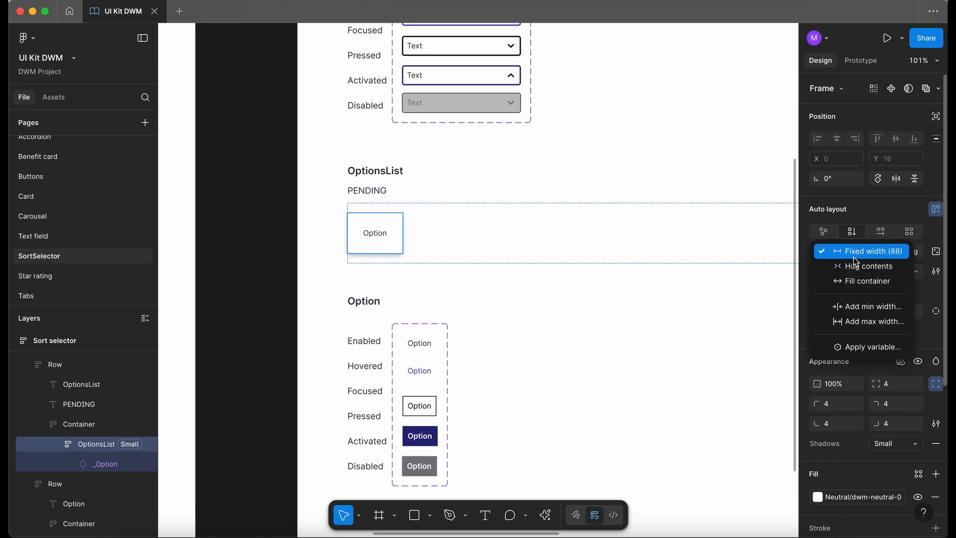
left_click(887, 306)
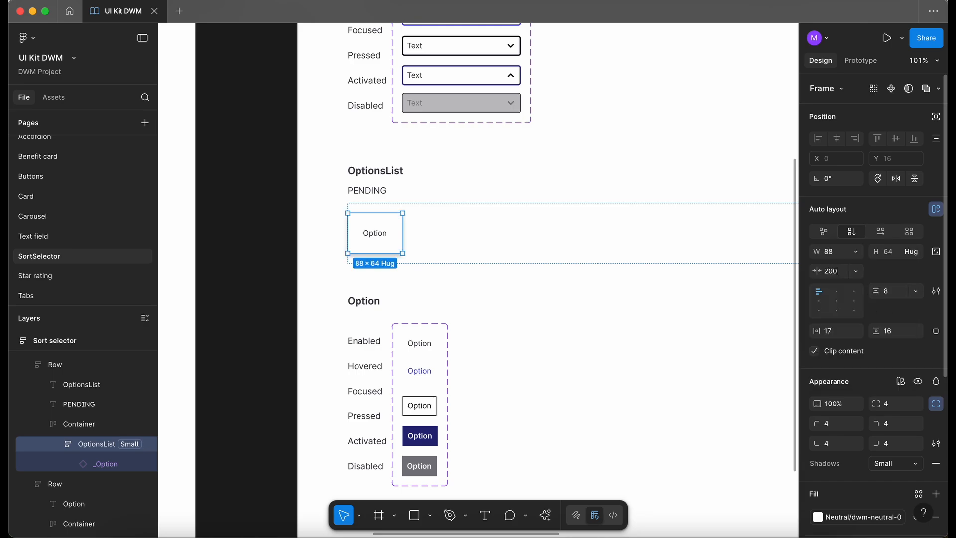
key("Return")
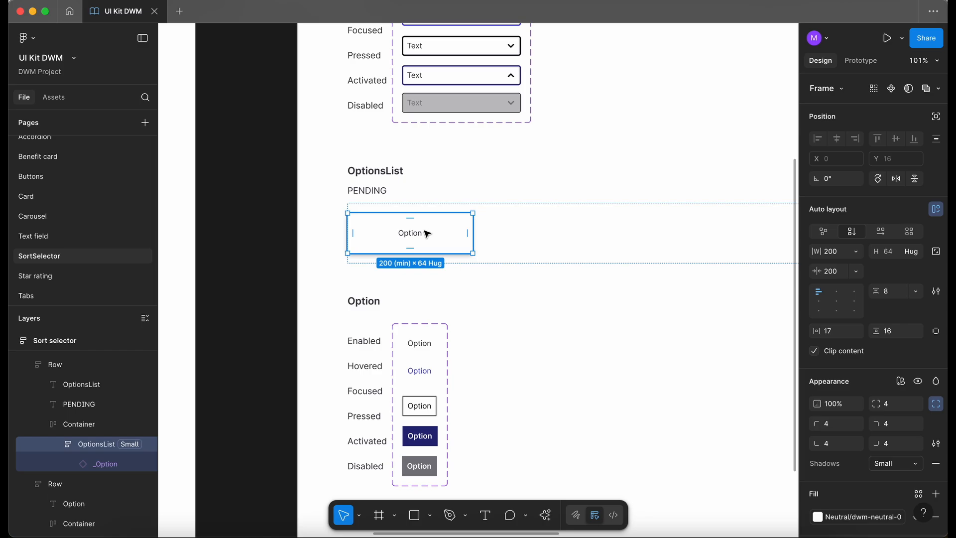
Step: Set the auto layout alignment of all five _Option variants to left, vertically centred
scroll(426, 234, "left", 2)
scroll(426, 233, "up", 2)
double_click(435, 253)
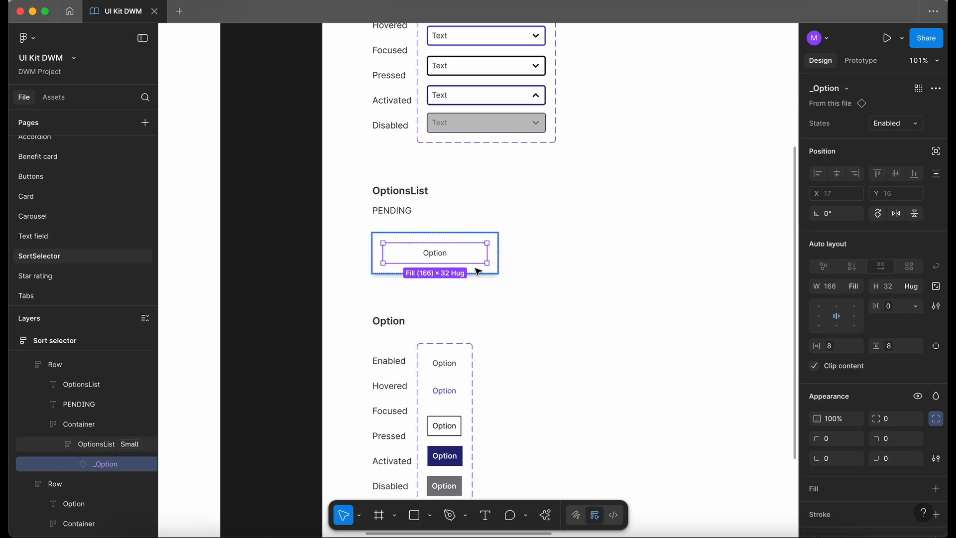
scroll(477, 271, "down", 2)
scroll(477, 270, "left", 2)
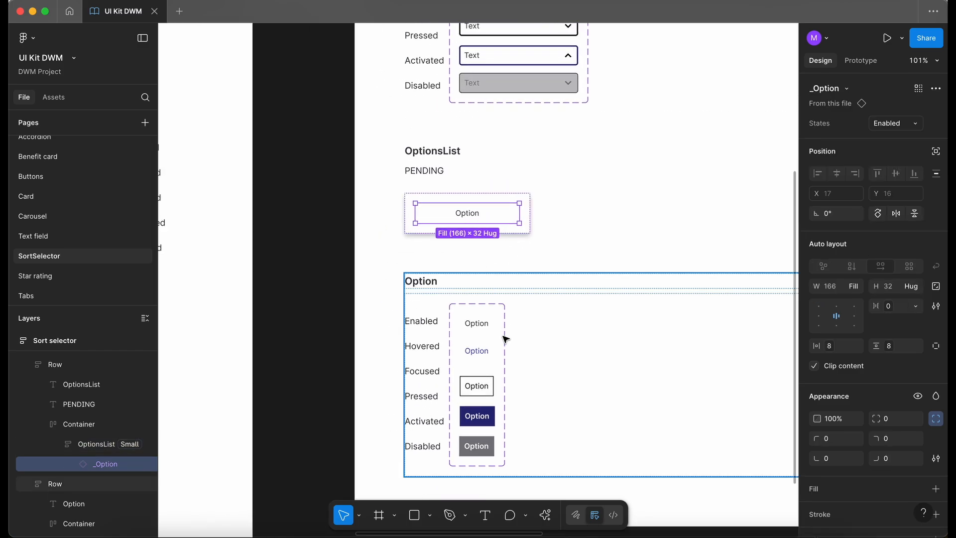
left_click(504, 338)
left_click(477, 325)
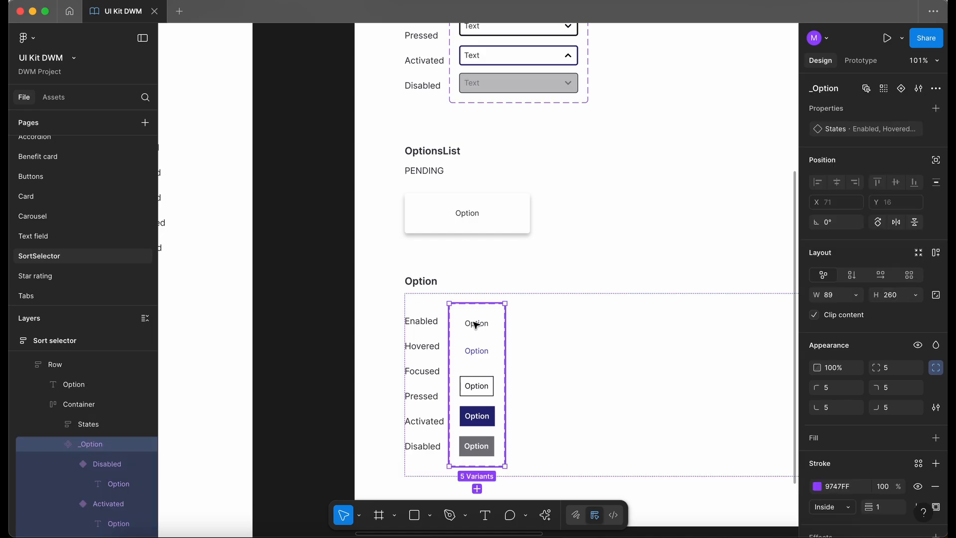
left_click(477, 325)
left_click(477, 325)
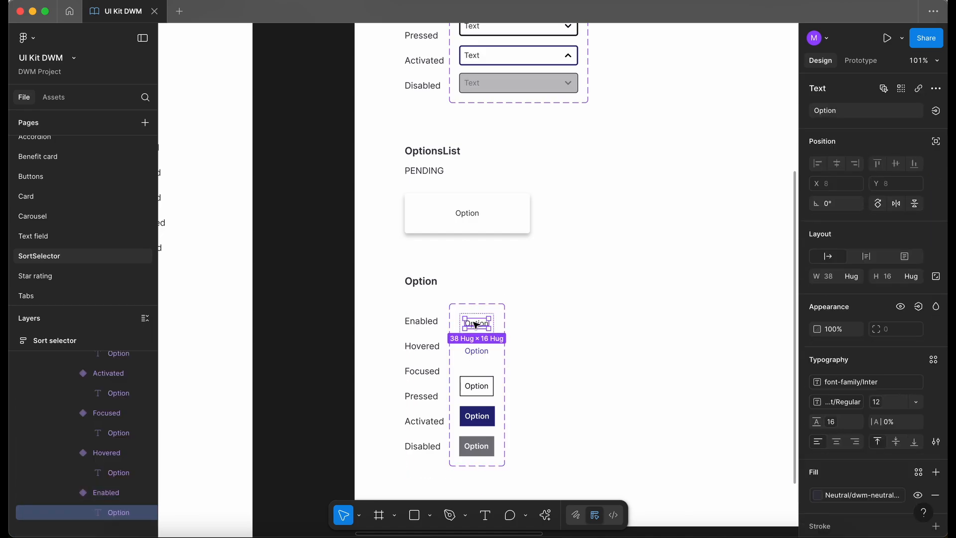
left_click(95, 495)
scroll(515, 352, "down", 2)
scroll(515, 352, "right", 1)
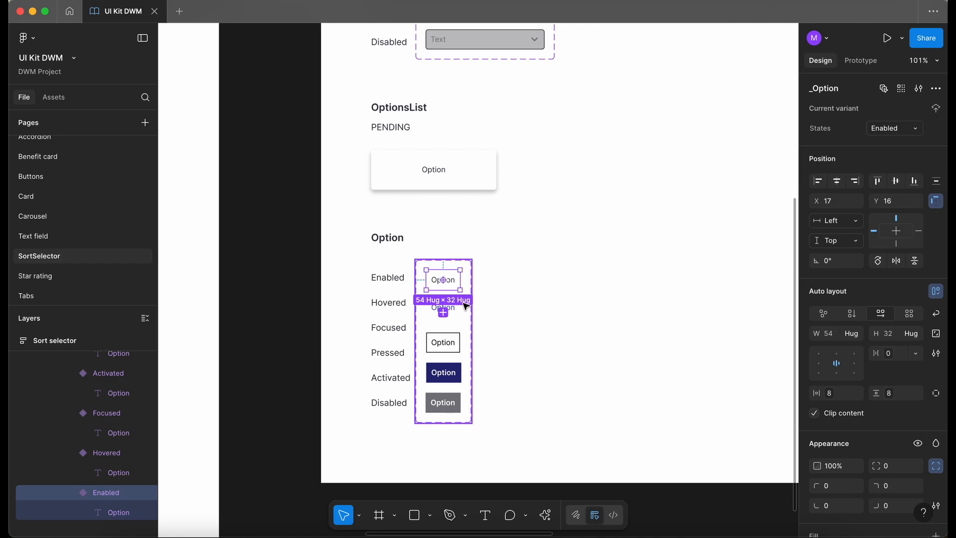
left_click(457, 312)
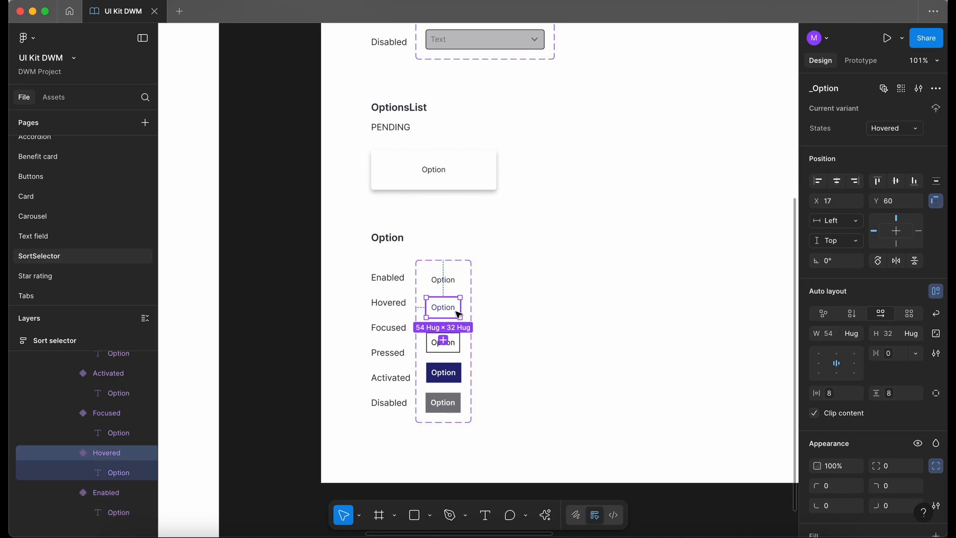
left_click(453, 407)
left_click(450, 378, "shift")
left_click(451, 344, "shift")
left_click(452, 311, "shift")
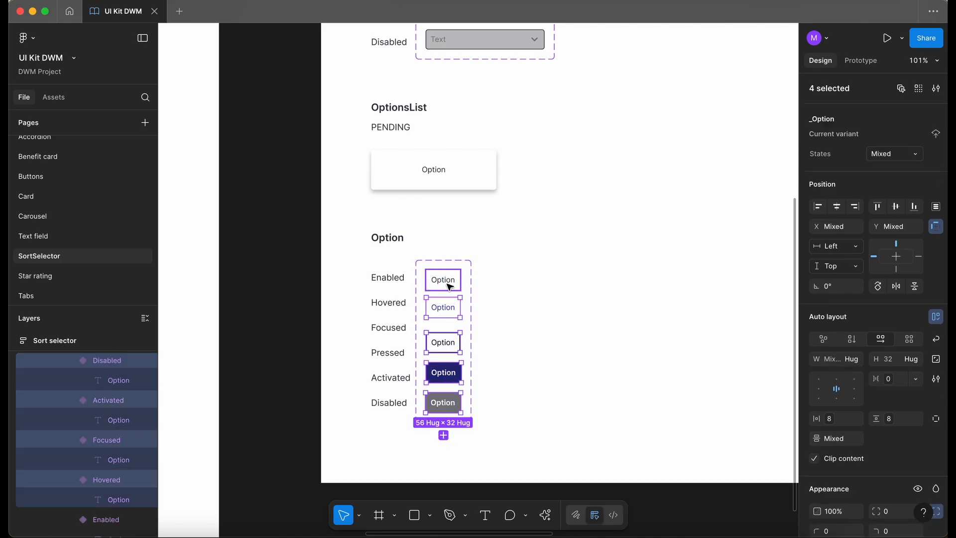
left_click(447, 279, "shift")
left_click(819, 391)
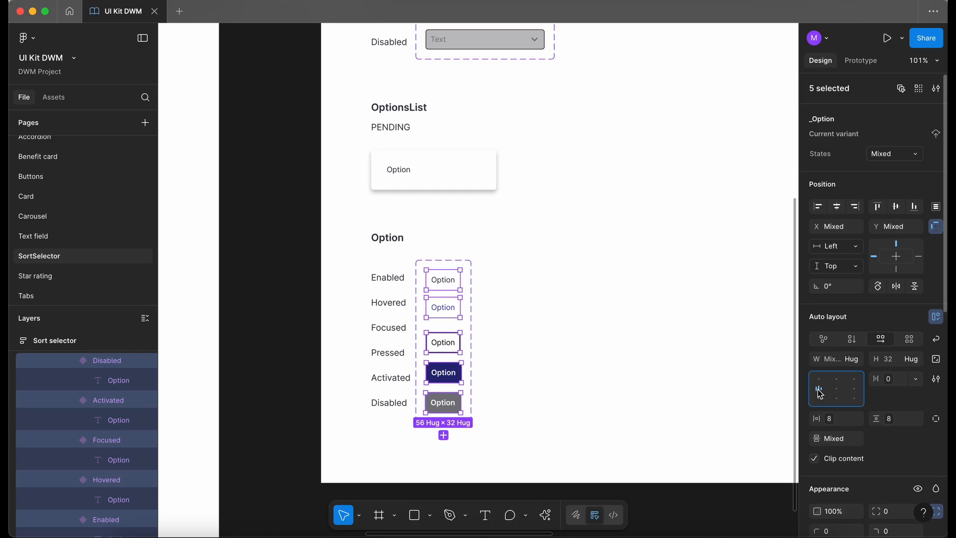
Step: Apply the 0px variable to both the horizontal and vertical padding of the OptionsList frame
scroll(433, 203, "up", 2)
left_click(417, 204)
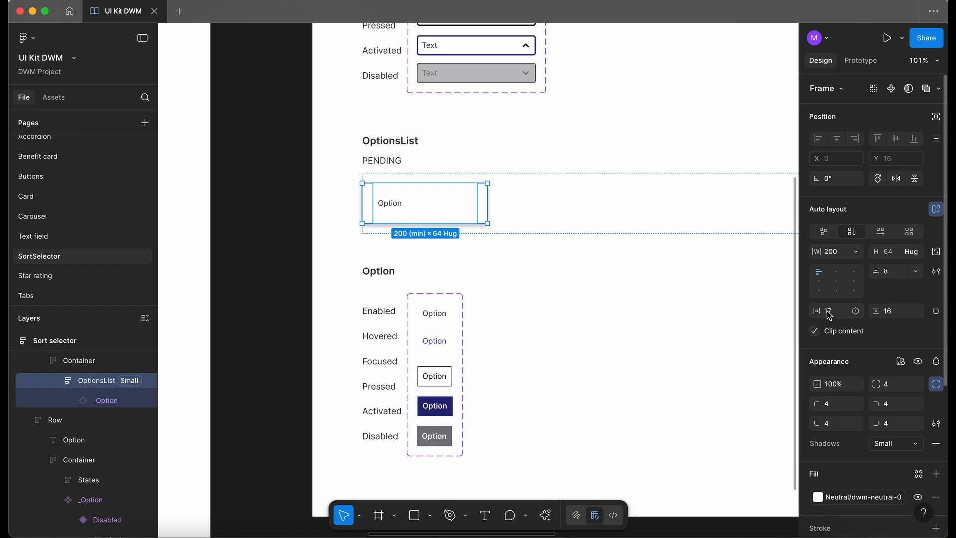
left_click(856, 311)
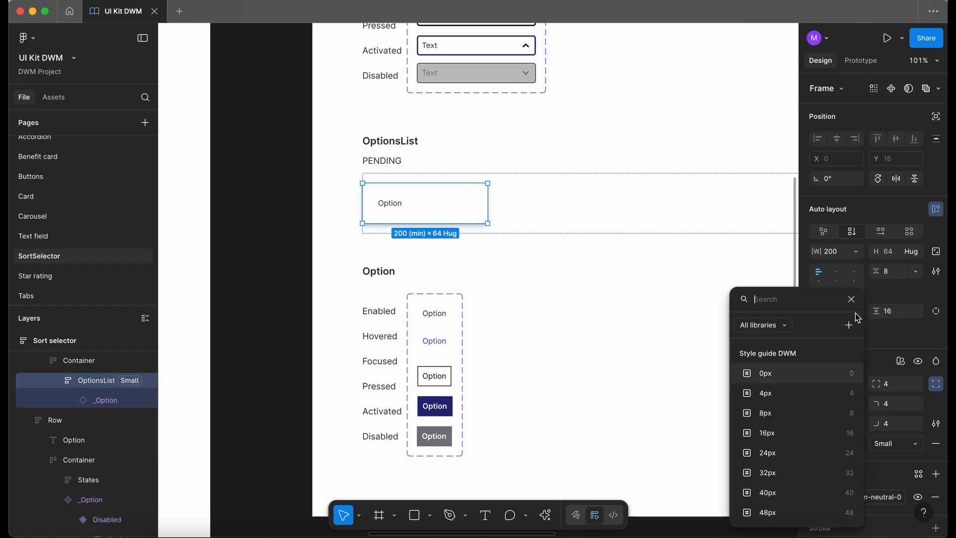
left_click(800, 374)
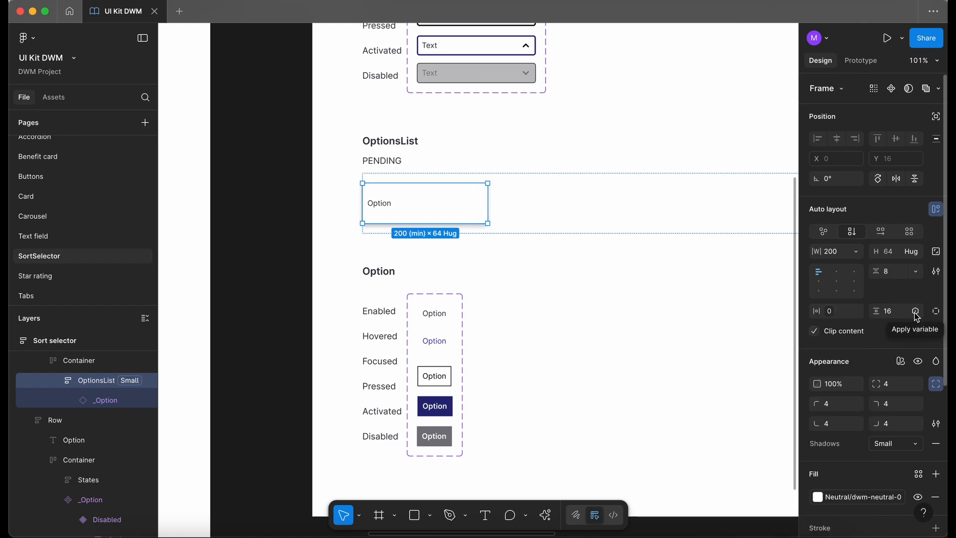
left_click(916, 315)
left_click(831, 385)
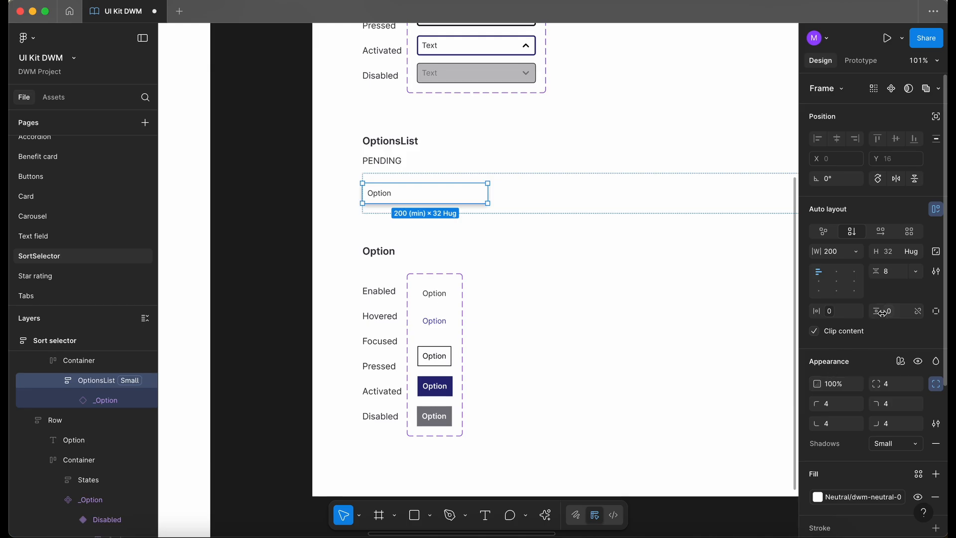
Step: Set the corner radius of all five _Option variants to 4
scroll(406, 195, "up", 10)
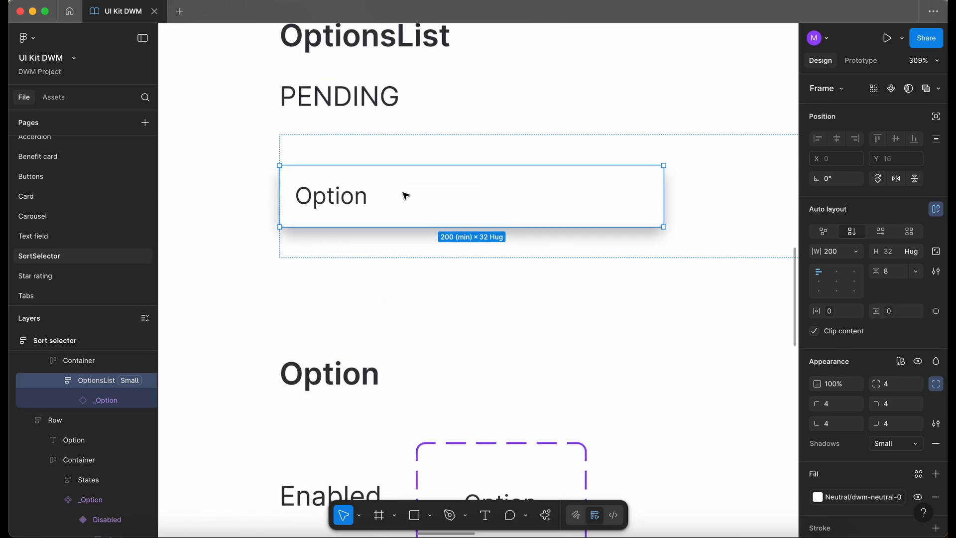
left_click(531, 252)
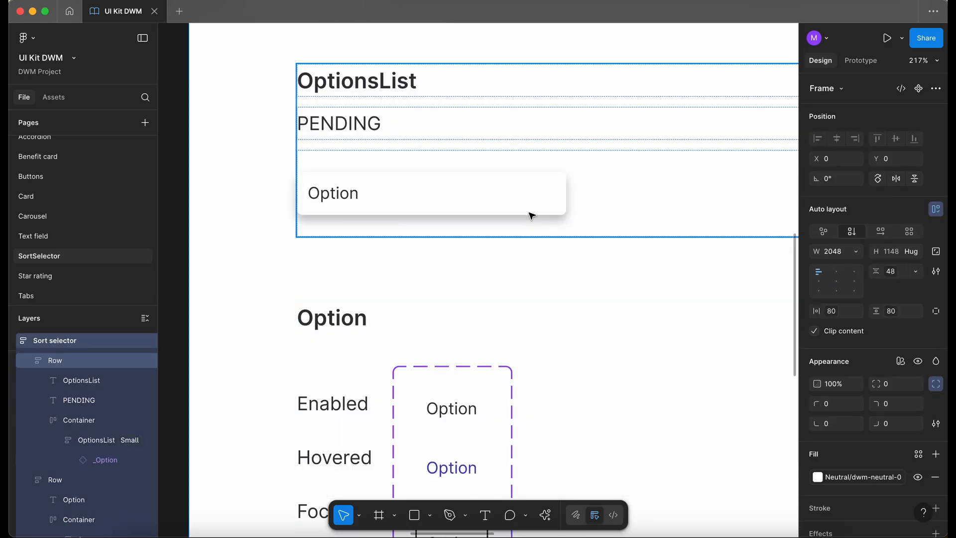
double_click(532, 204)
double_click(531, 204)
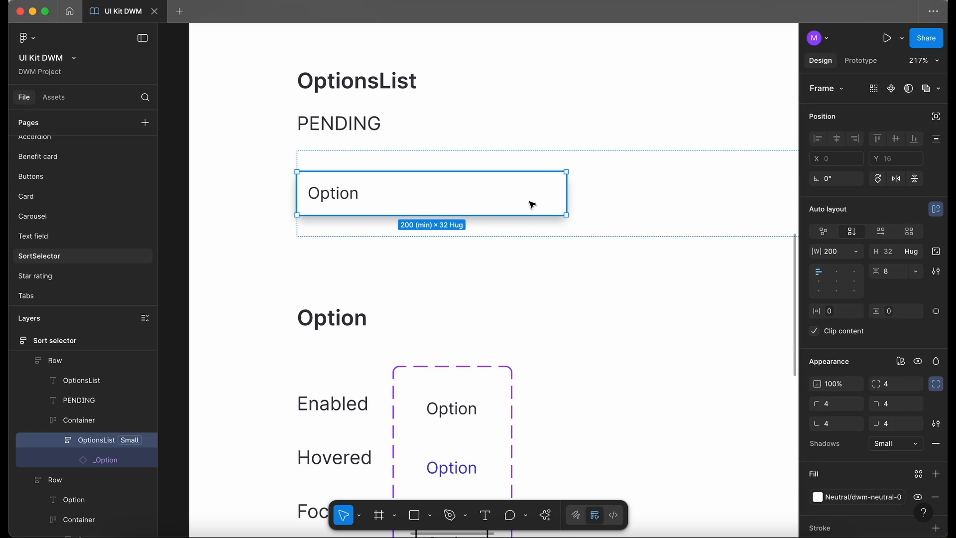
scroll(533, 205, "down", 5)
scroll(531, 205, "down", 3)
double_click(407, 200)
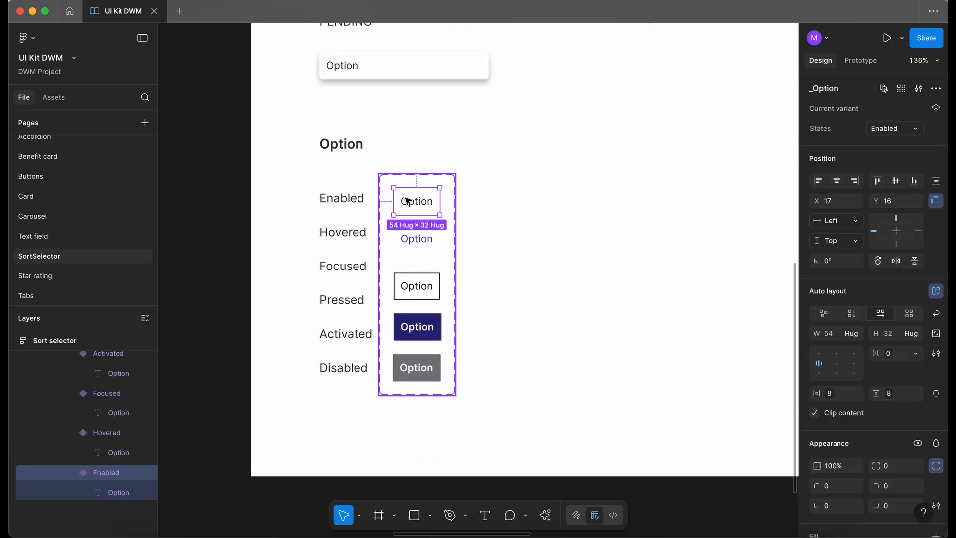
left_click(428, 246, "shift")
left_click(427, 285, "shift")
left_click(417, 326, "shift")
left_click(417, 368, "shift")
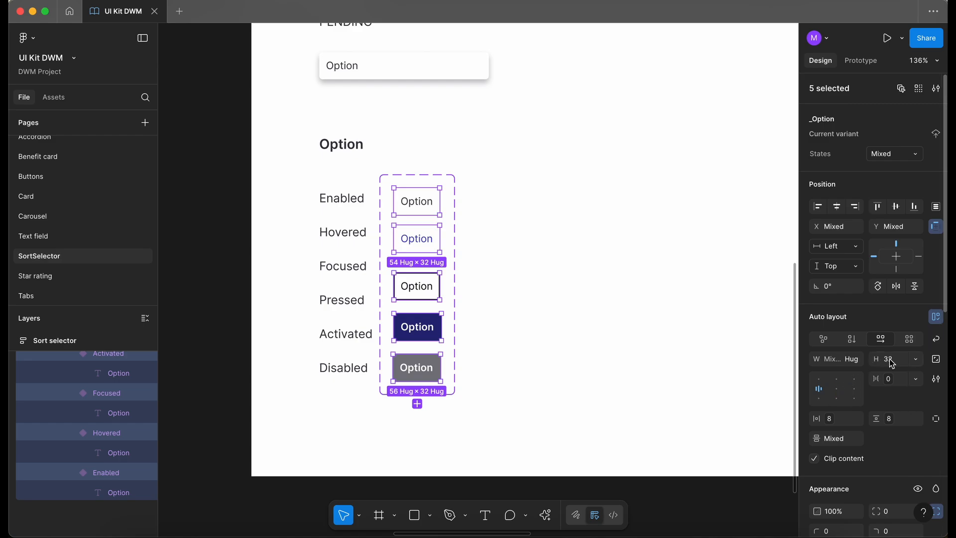
scroll(891, 410, "down", 2)
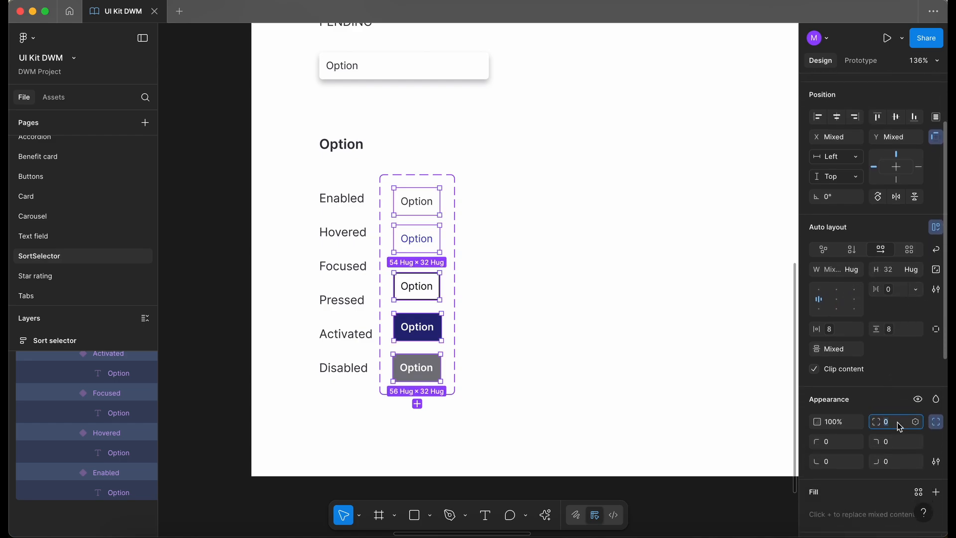
key("Return")
left_click(537, 436)
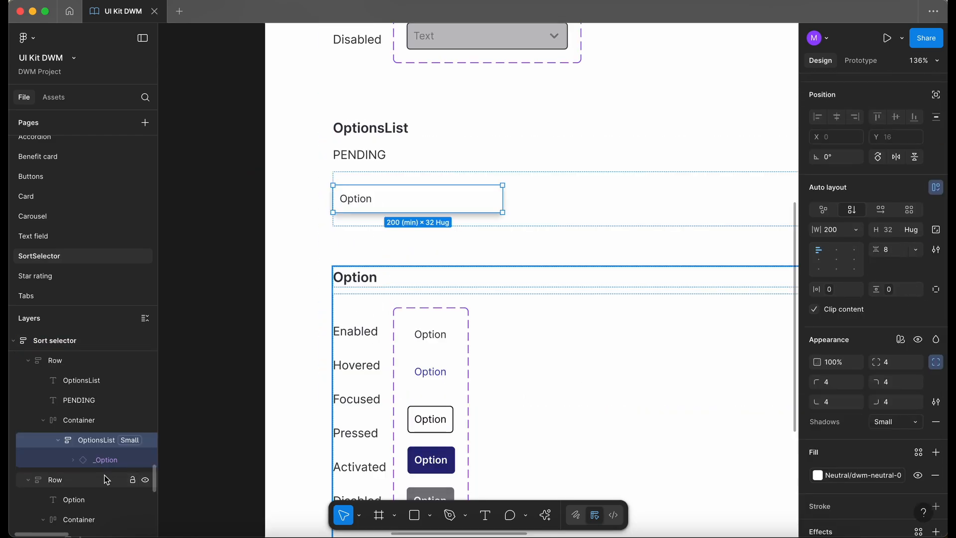
Step: Compare the option instance in OptionsList with the sample options list in the Testing frame
left_click(106, 461)
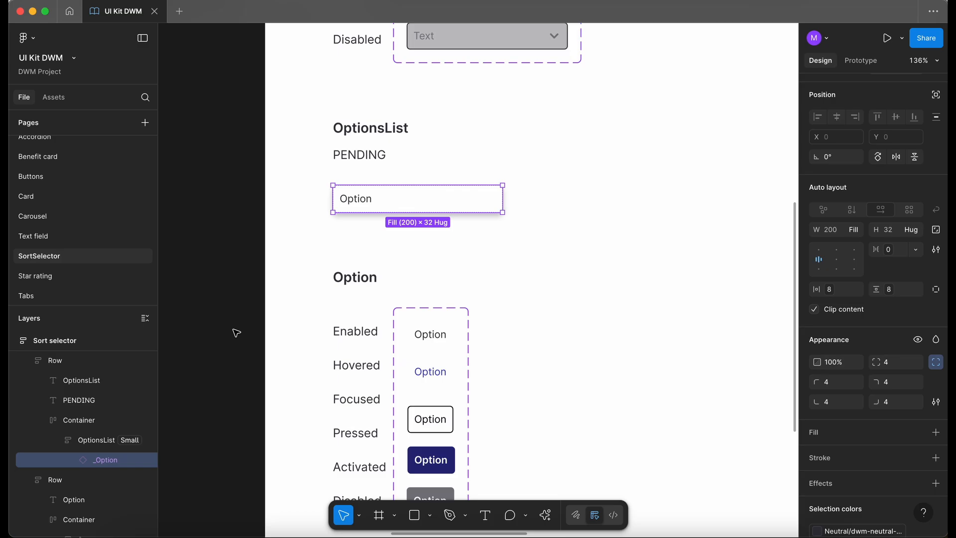
scroll(363, 316, "down", 5)
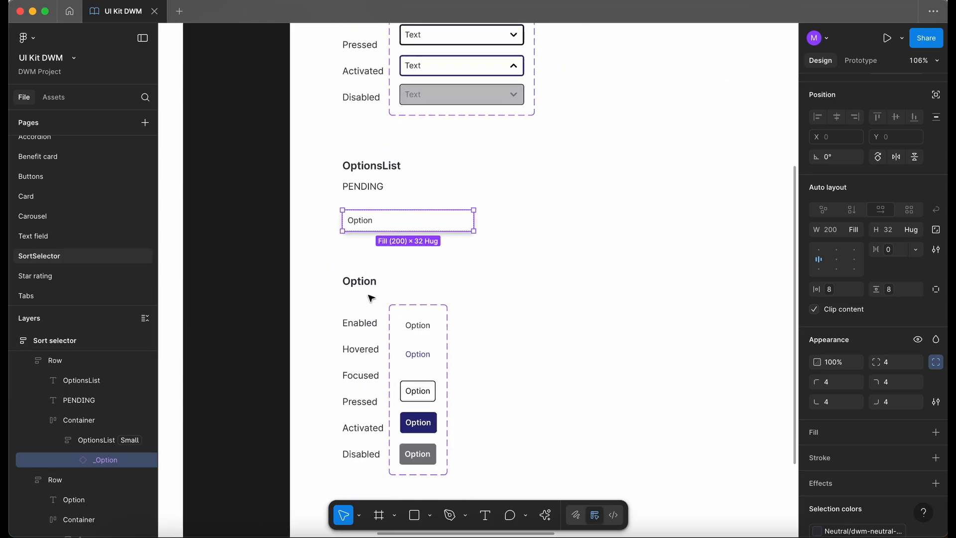
scroll(369, 297, "down", 8)
scroll(371, 299, "right", 5)
scroll(371, 299, "down", 1)
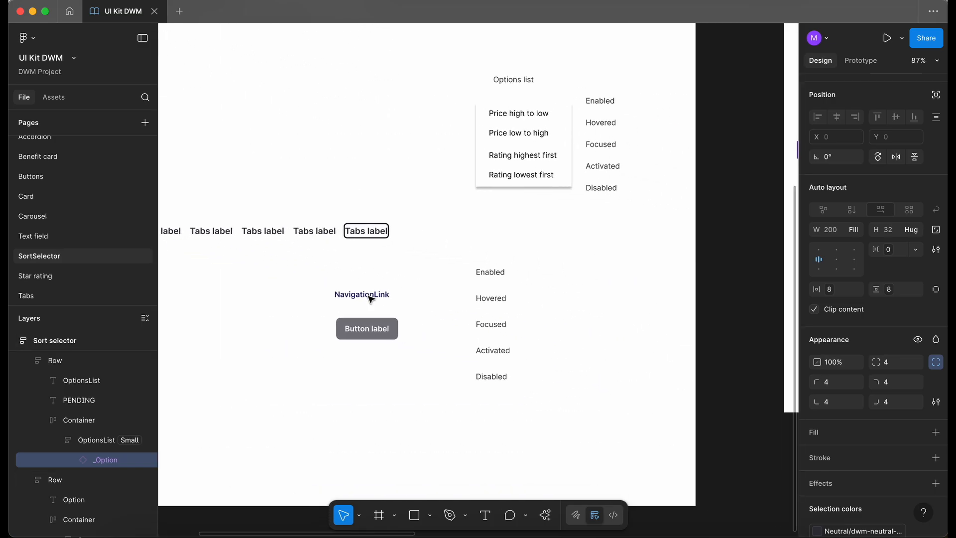
scroll(369, 299, "up", 4)
scroll(369, 299, "left", 5)
scroll(369, 298, "down", 6)
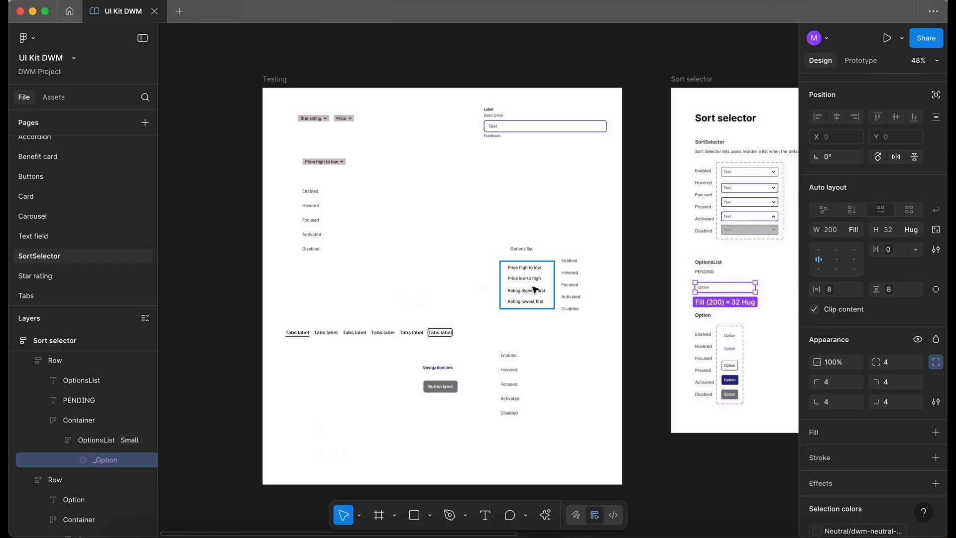
scroll(531, 283, "up", 8)
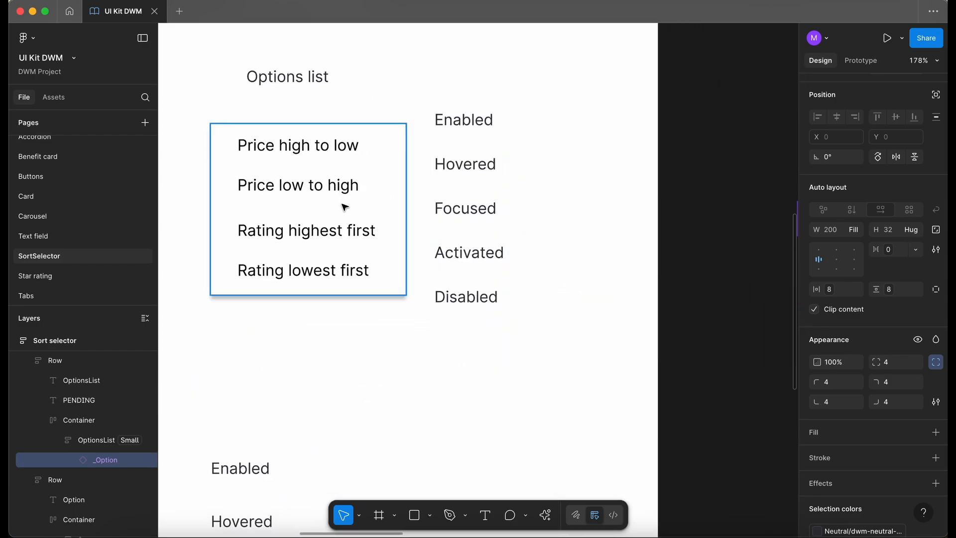
scroll(360, 288, "down", 5)
scroll(360, 289, "right", 5)
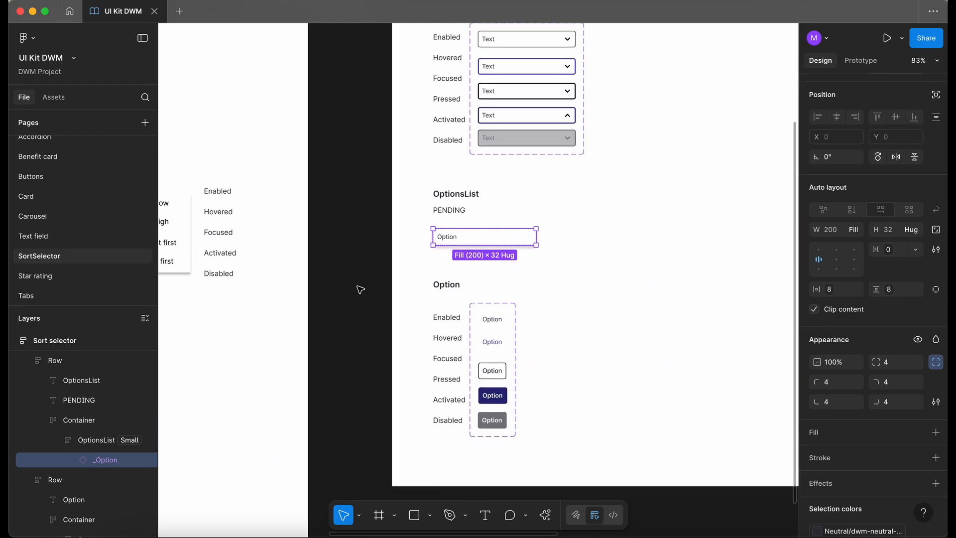
Step: Duplicate the _Option instance repeatedly inside the OptionsList frame to form a vertical list of options
key("super+d")
key("super+d")
key("super+d")
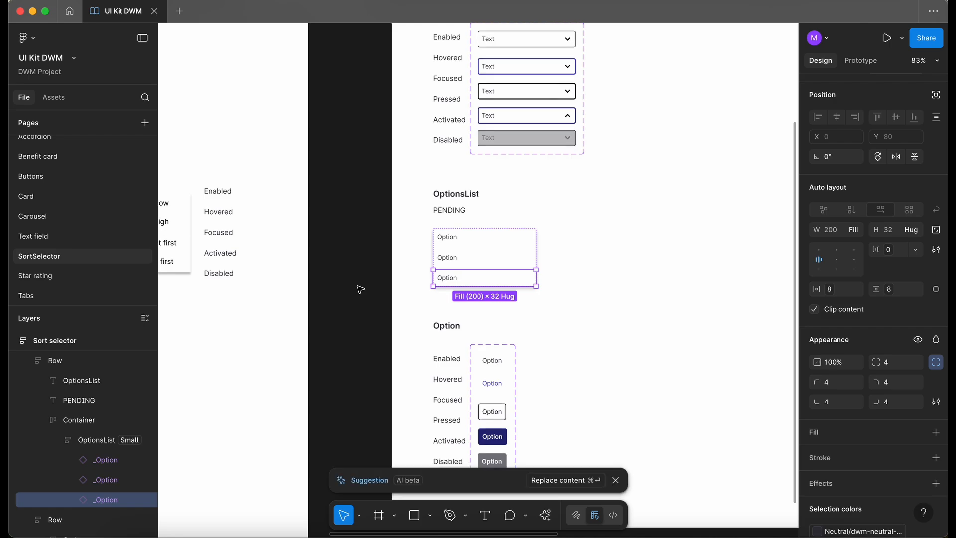
Step: Duplicate the _Option instance until OptionsList holds six options, and hide the last two of them
key("super+d")
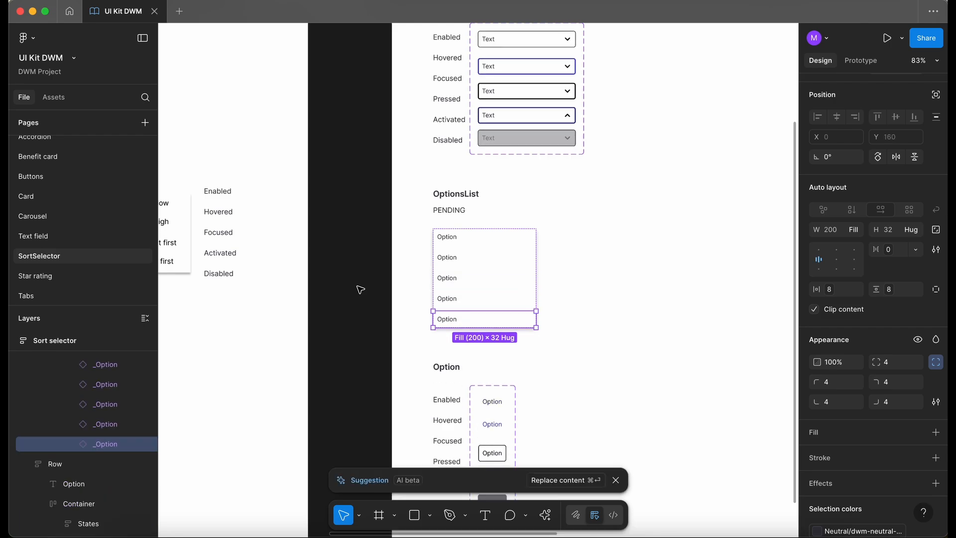
key("super+d")
left_click(146, 463)
left_click(146, 444)
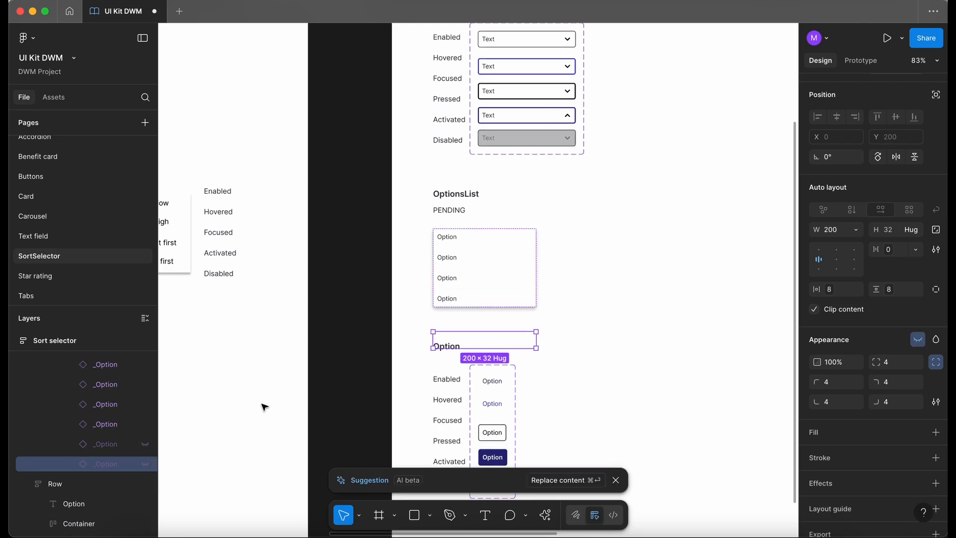
key("Escape")
scroll(489, 250, "up", 5)
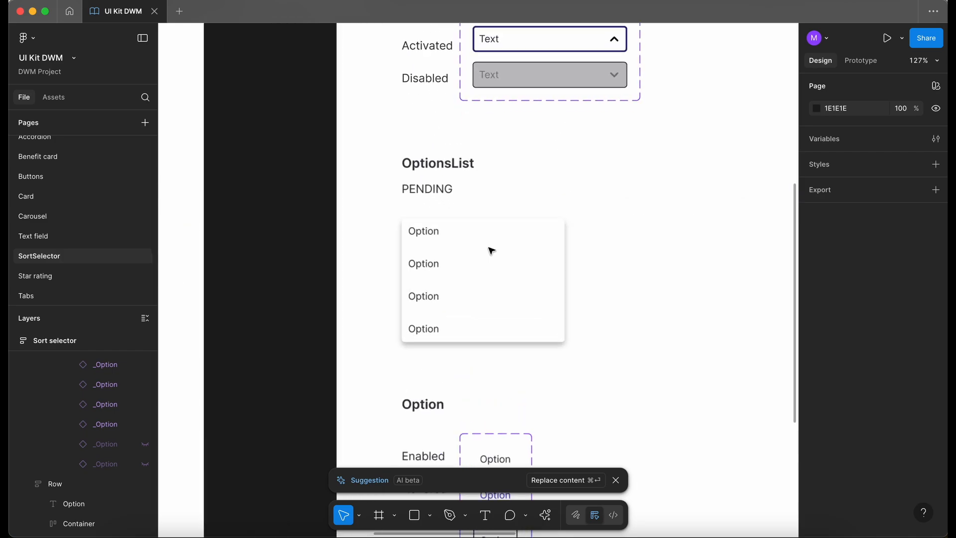
Step: Check the spacing between the options and set the OptionsList frame's vertical gap to 0 using a variable
left_click(390, 224, "super")
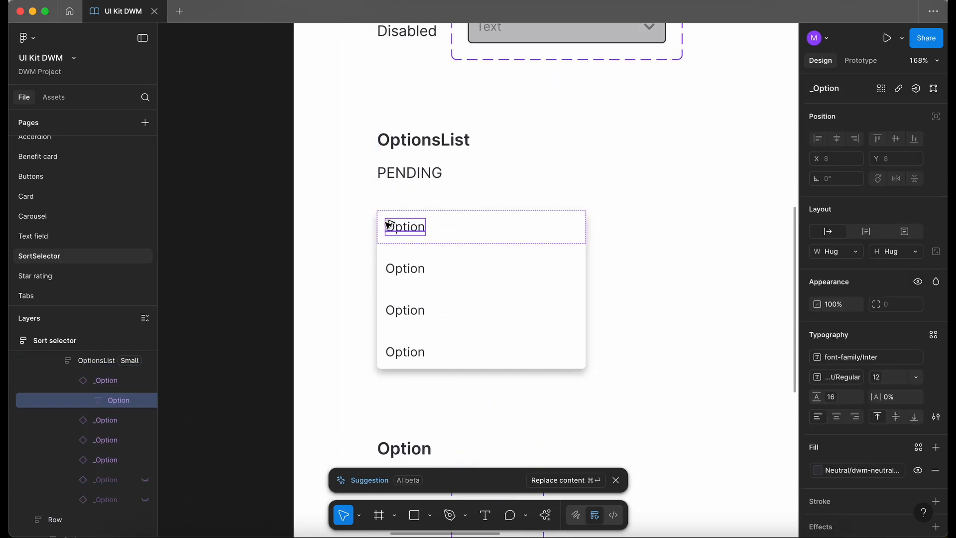
key("alt")
left_click(416, 268, "super")
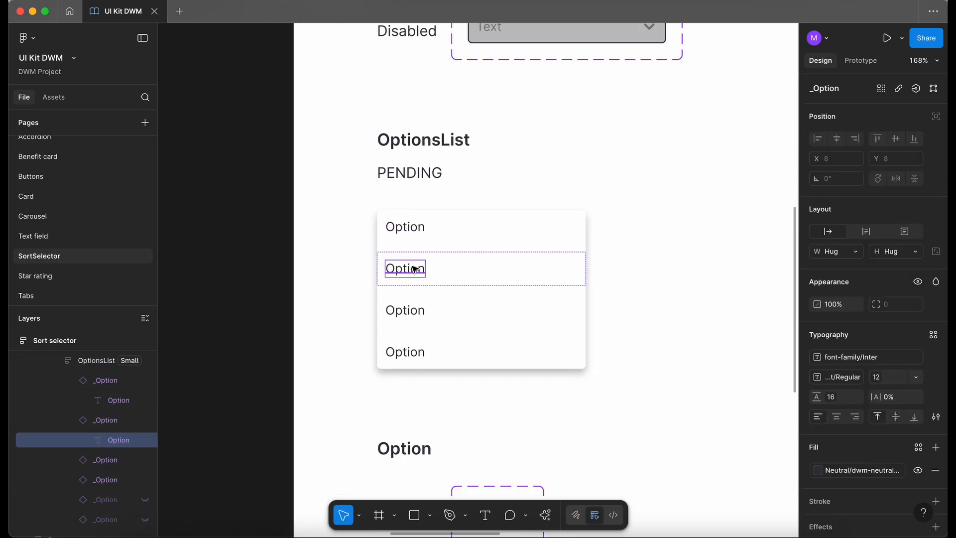
left_click(474, 248)
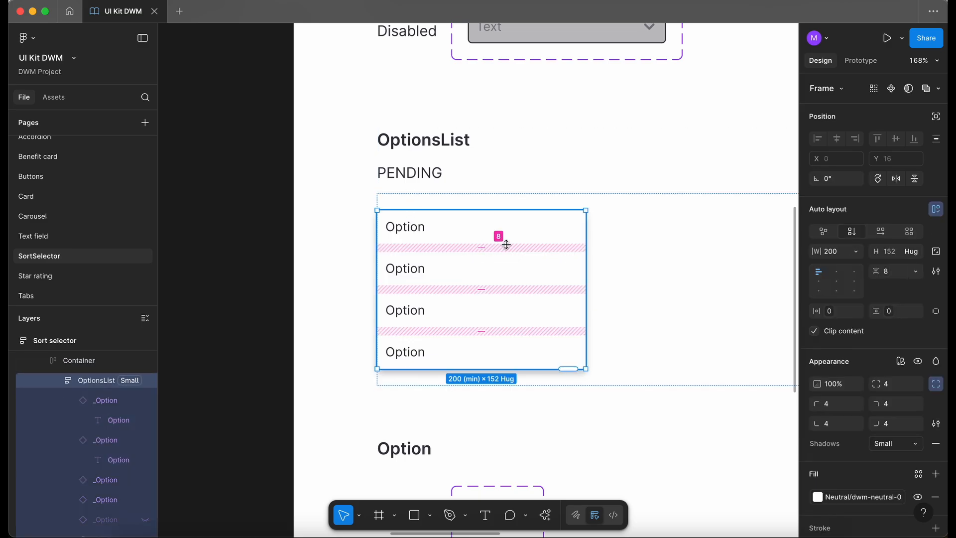
left_click(918, 272)
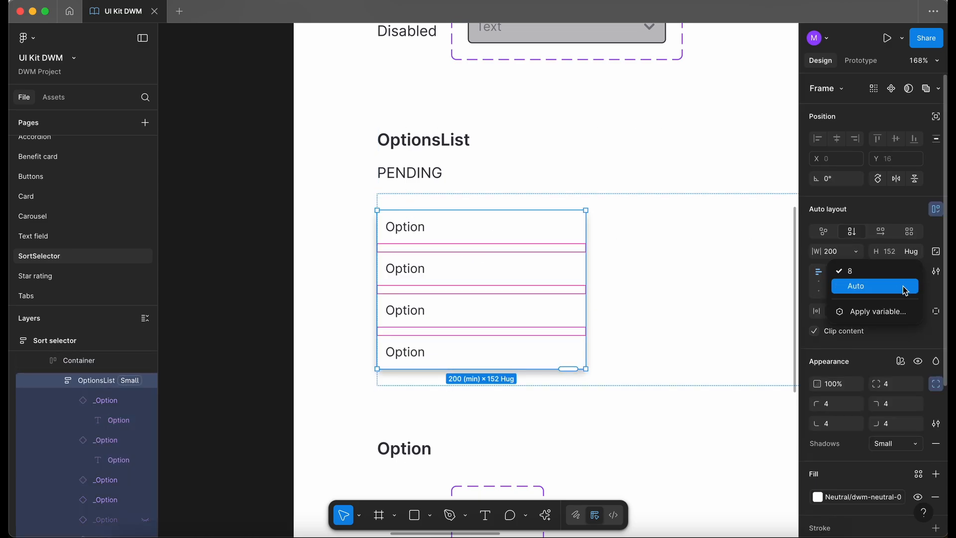
left_click(894, 313)
left_click(841, 366)
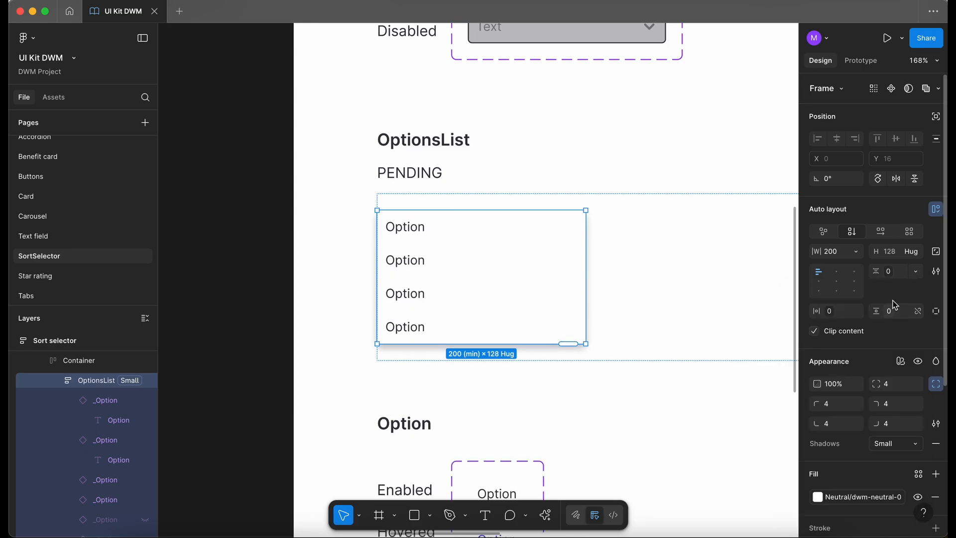
scroll(524, 235, "down", 5)
scroll(526, 235, "up", 3)
left_click(472, 275)
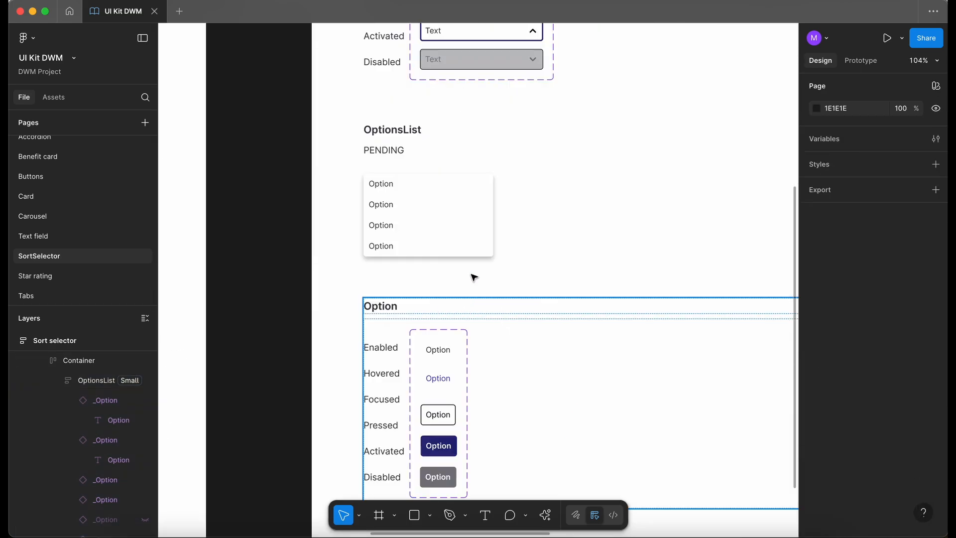
Step: Replace the PENDING text under the OptionsList heading with "Presents a set of choices for users to select from within a dropdown or menu."
double_click(389, 150)
type("presents a set of choices for users to select from within a dropdown or menu.")
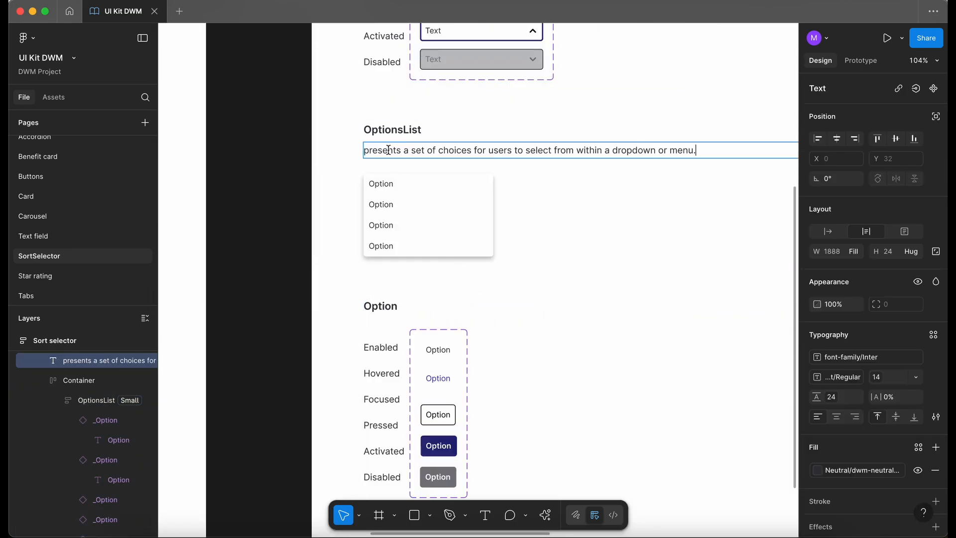
key("BackSpace")
type("P")
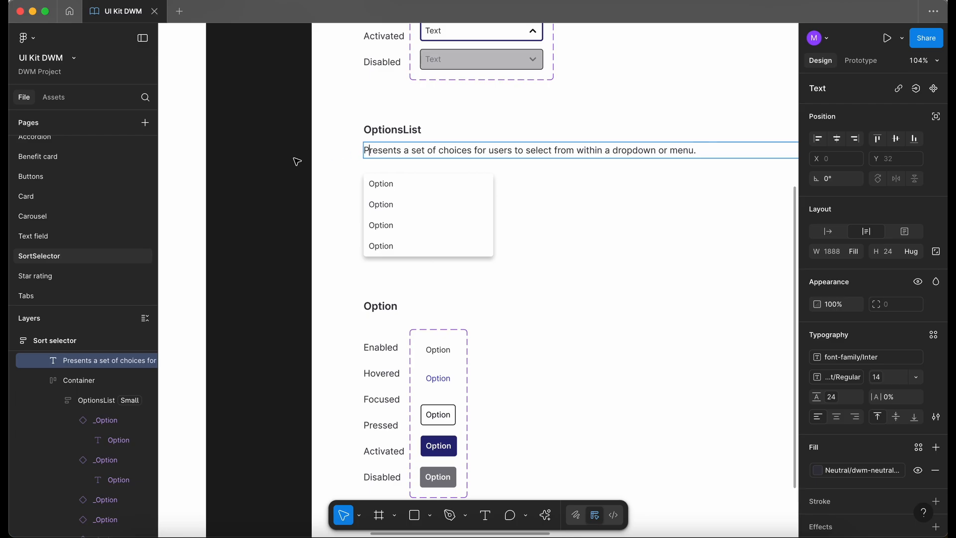
key("Escape")
left_click(262, 177)
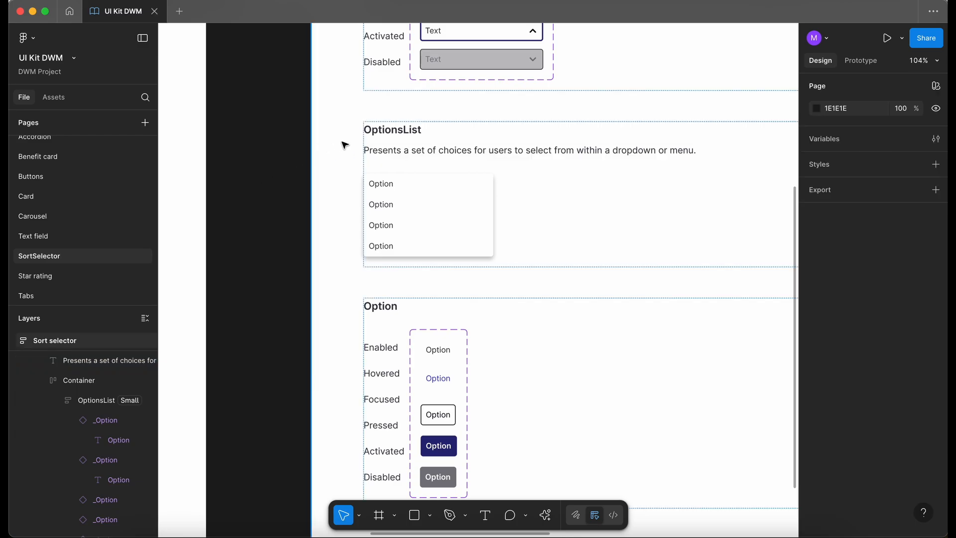
Step: Turn the OptionsList frame into a component and rename it _OptionsList
scroll(289, 238, "down", 5)
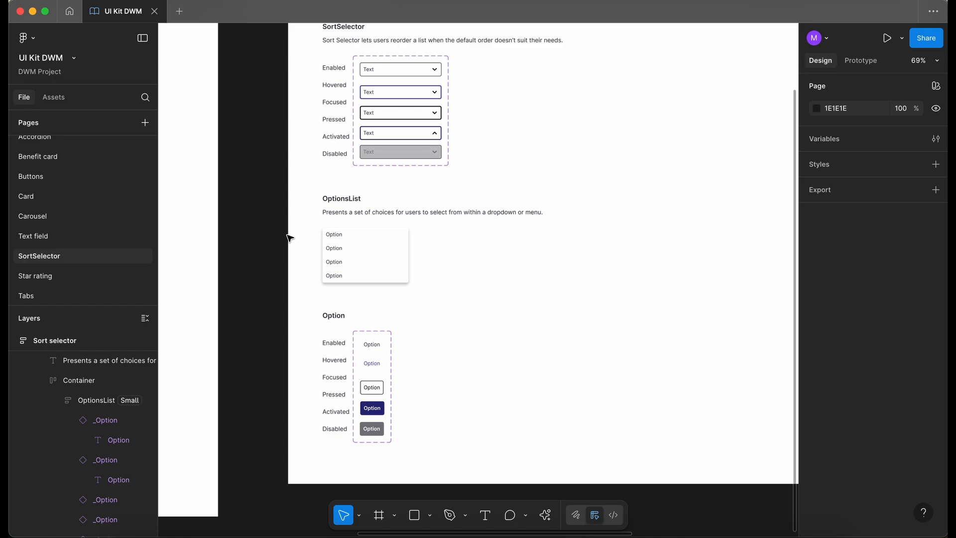
scroll(289, 237, "right", 3)
scroll(289, 237, "left", 3)
left_click(343, 219, "super")
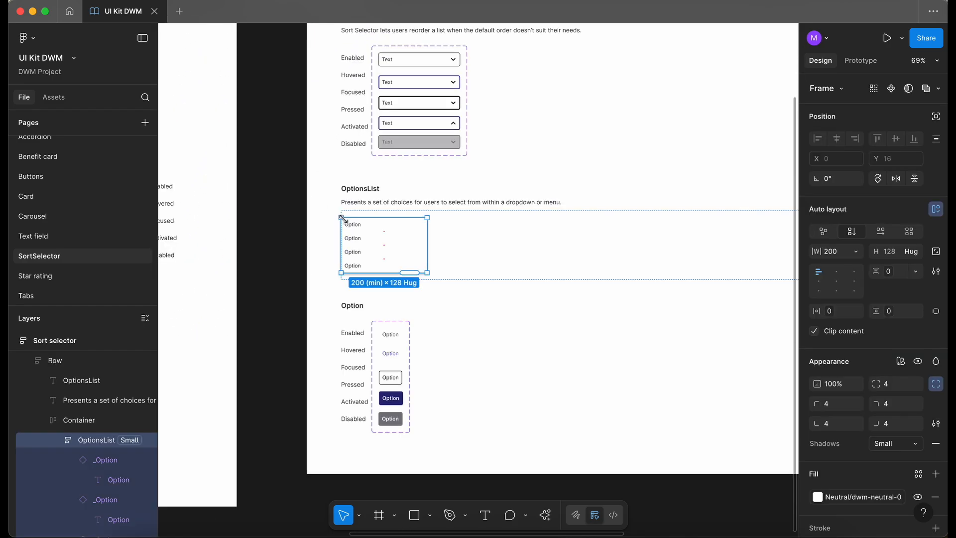
key("super+alt+k")
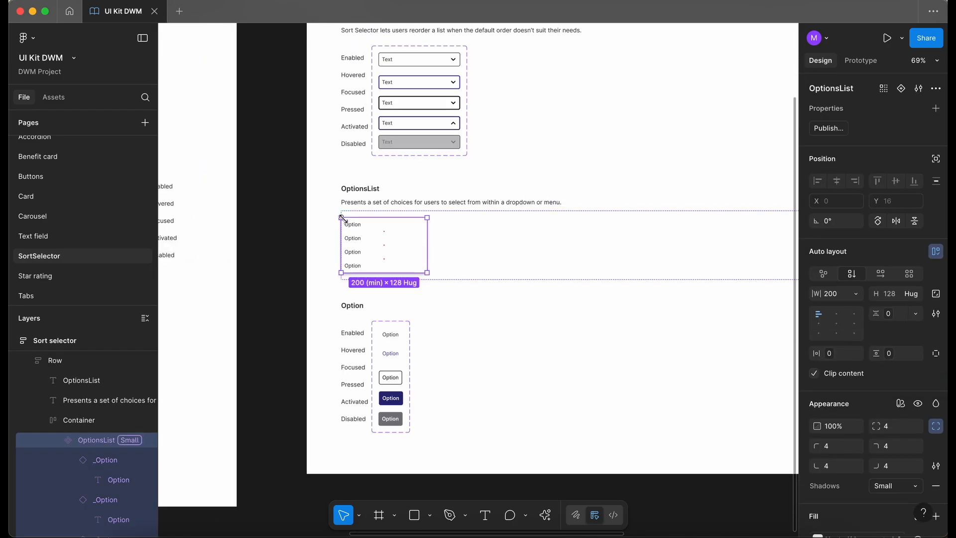
scroll(343, 219, "up", 2)
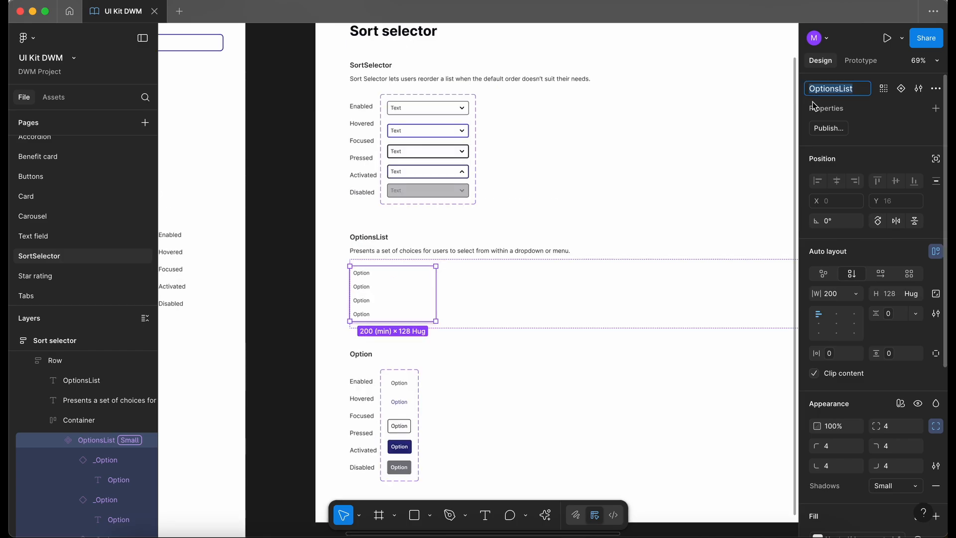
type("_")
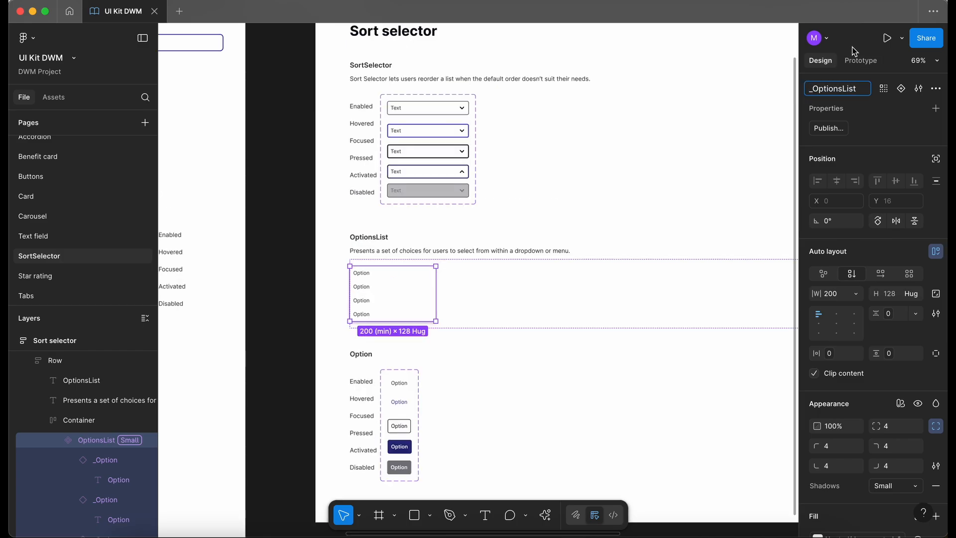
left_click(288, 348)
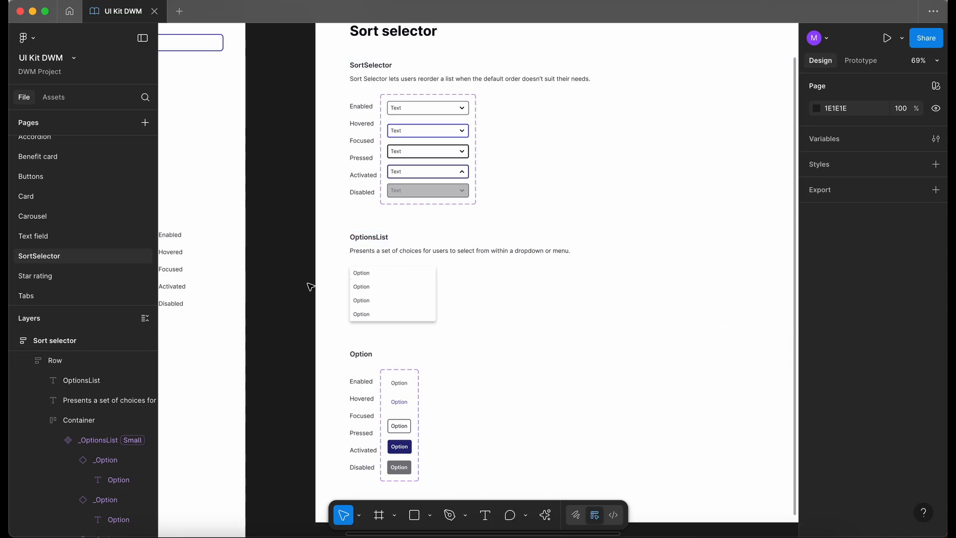
Step: Extend the Testing frame to the left and move the sample options list, its state labels and its title up below the text field
scroll(310, 287, "down", 5)
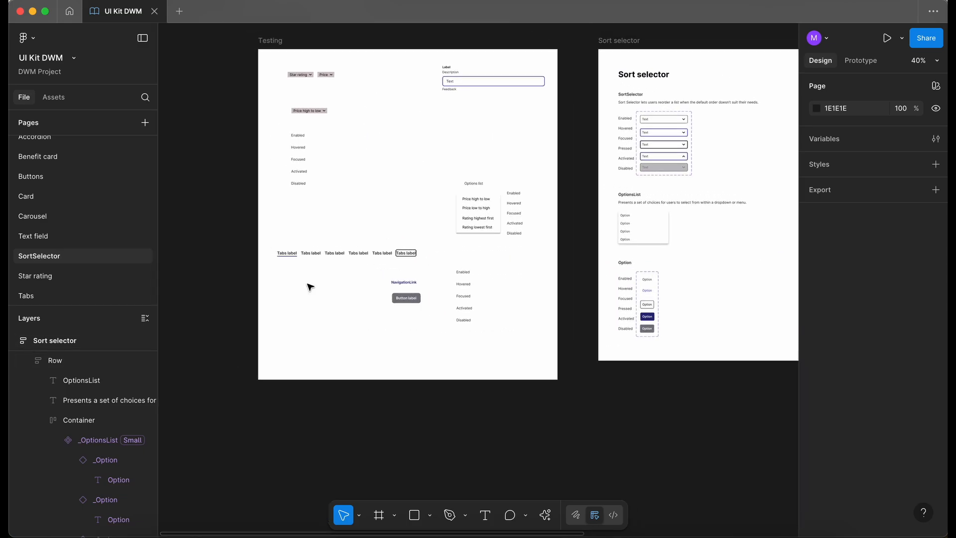
left_click(263, 48)
left_click_drag(256, 89, 194, 89)
left_click_drag(529, 485, 390, 138)
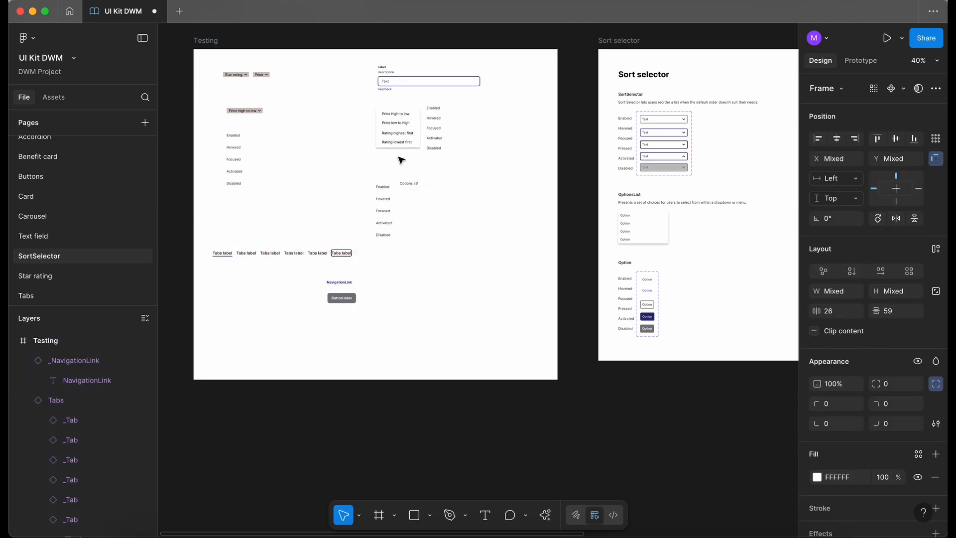
left_click_drag(411, 184, 396, 105)
Step: Delete the tabs, NavigationLink and button samples from the Testing frame and move the lower group of state labels to its left edge
left_click_drag(351, 319, 268, 244)
key("Delete")
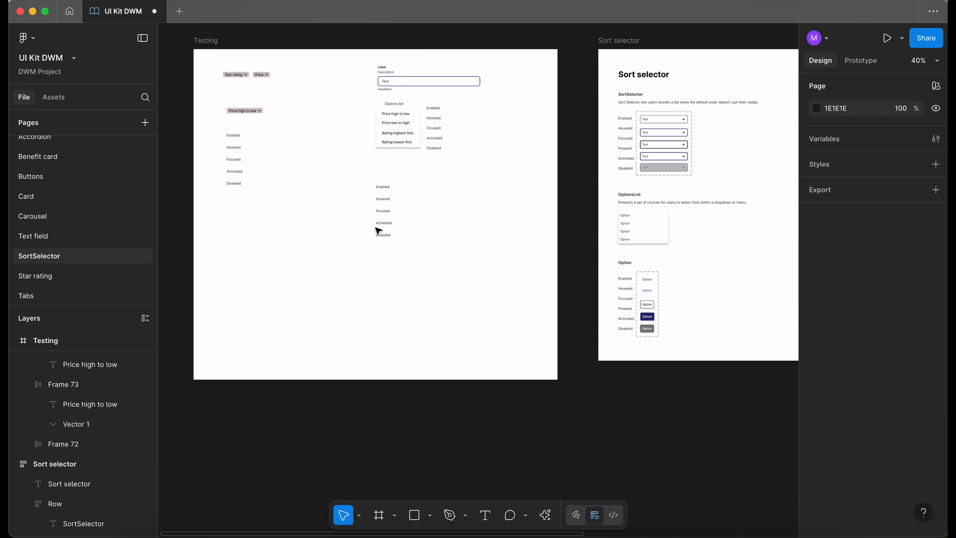
left_click_drag(375, 228, 219, 277)
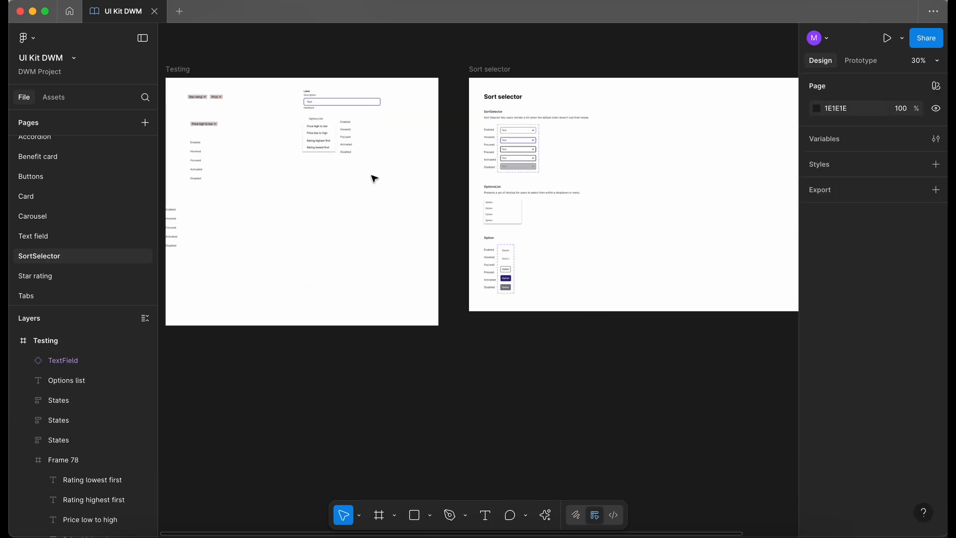
Step: Place an instance of the _OptionsList component in the empty lower area of the Testing frame
scroll(374, 178, "up", 5)
left_click(599, 250)
left_click(600, 249)
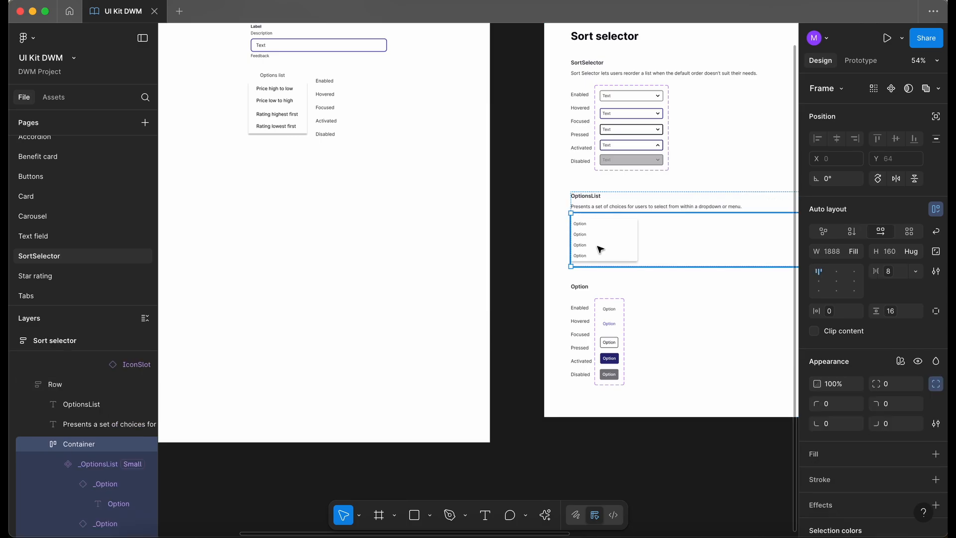
left_click(600, 249)
left_click_drag(616, 243, 384, 271)
scroll(382, 272, "up", 5)
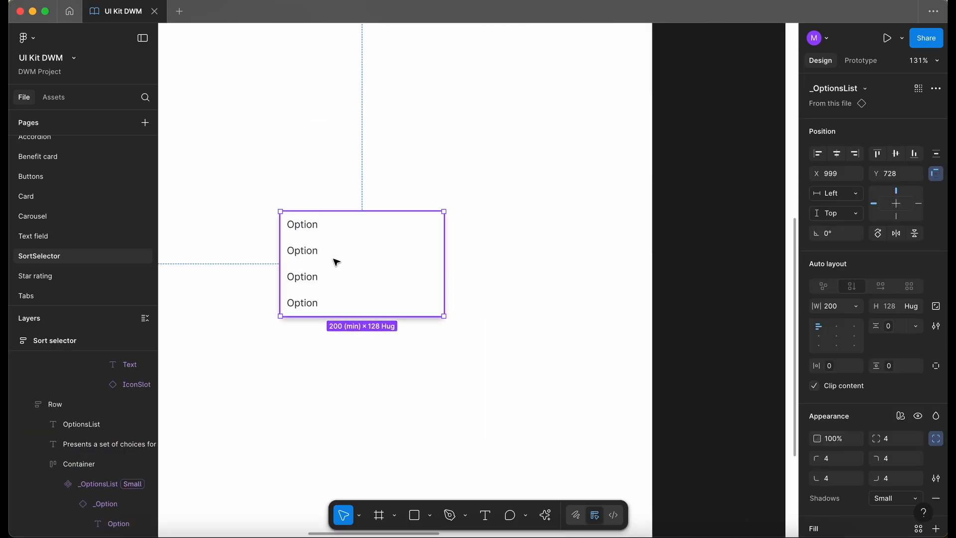
Step: Set the second option of the _OptionsList instance in the Testing frame to the Hovered state
left_click(335, 259)
scroll(336, 259, "up", 3)
scroll(705, 114, "left", 2)
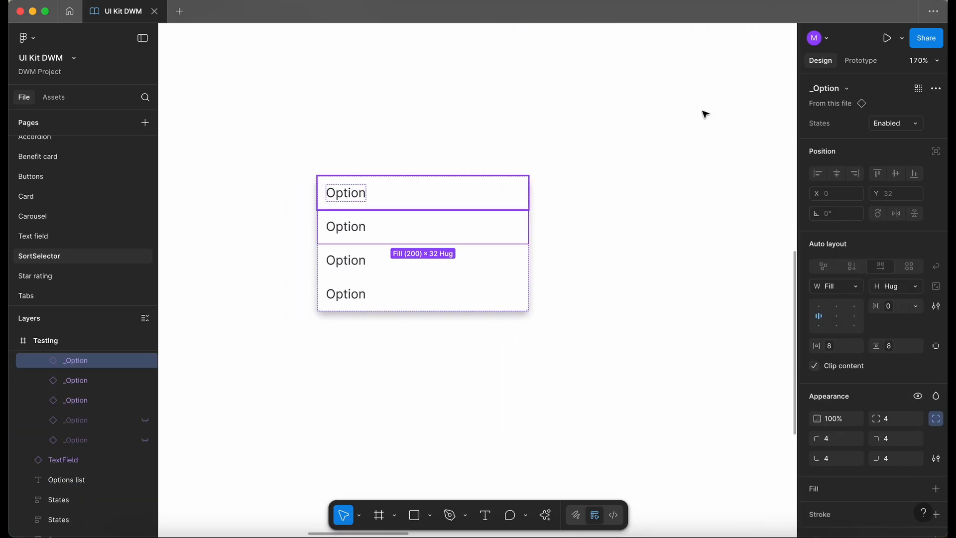
left_click(899, 130)
left_click(887, 133)
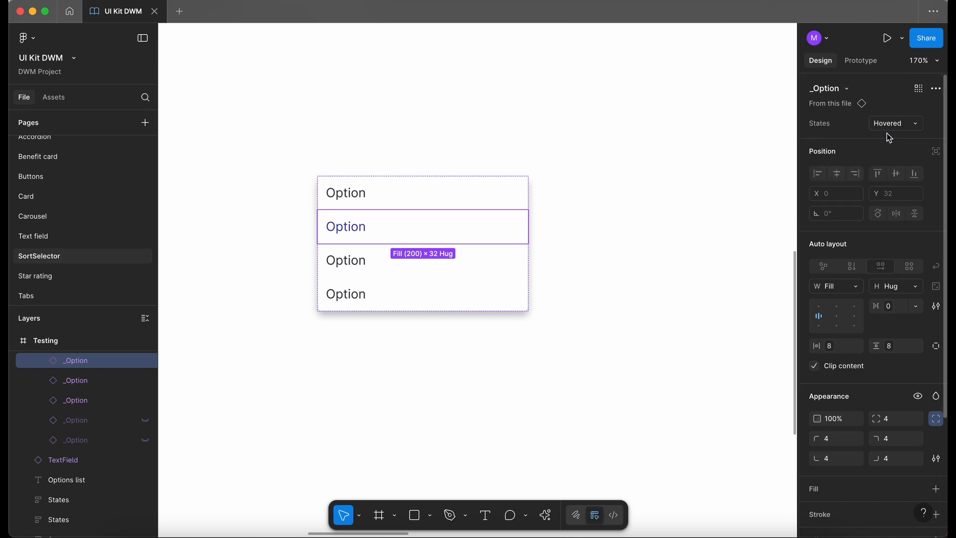
left_click(640, 253)
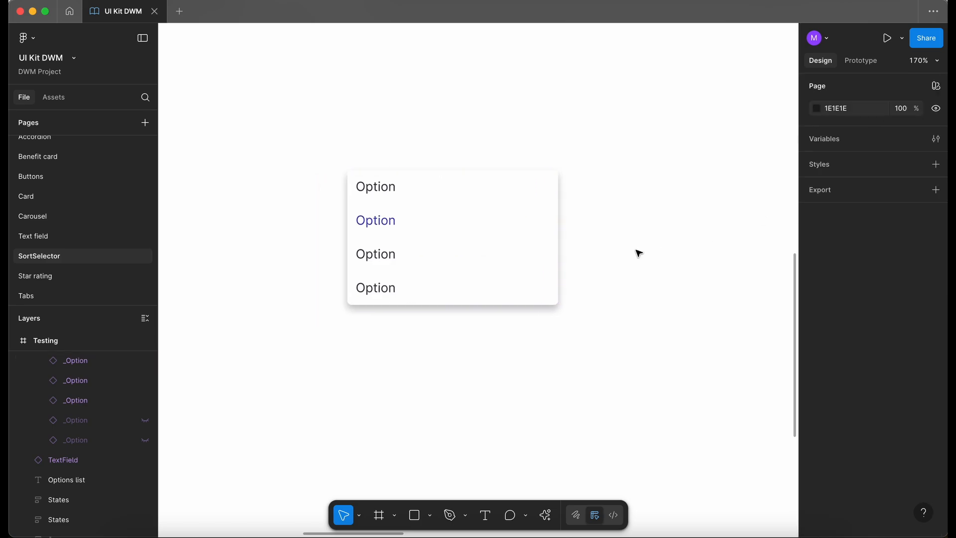
Step: Switch the second option of the test instance to the Focused state and view it deselected
scroll(575, 213, "up", 3)
double_click(393, 225)
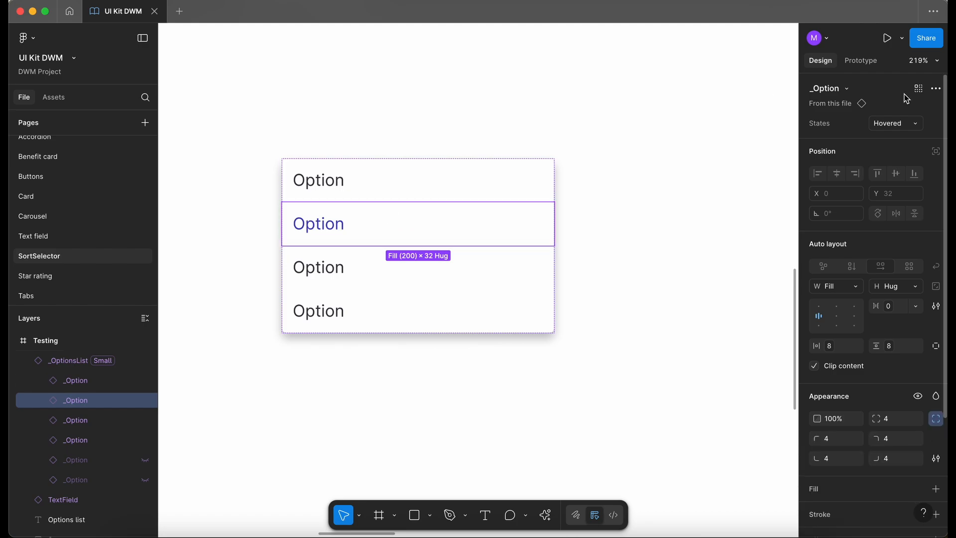
left_click(895, 130)
left_click(887, 139)
left_click(686, 276)
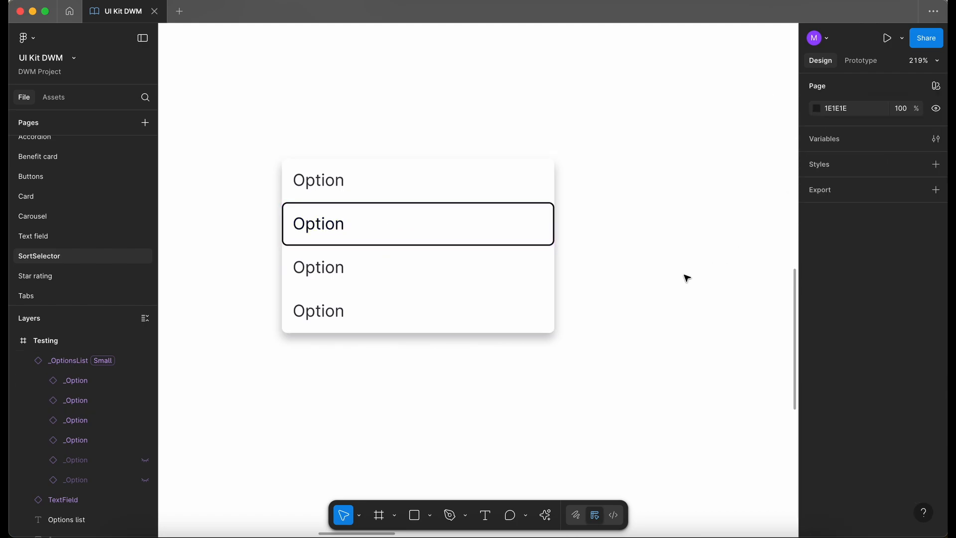
Step: Switch the second option of the test instance to the Activated state and view it deselected
double_click(340, 224)
left_click(887, 123)
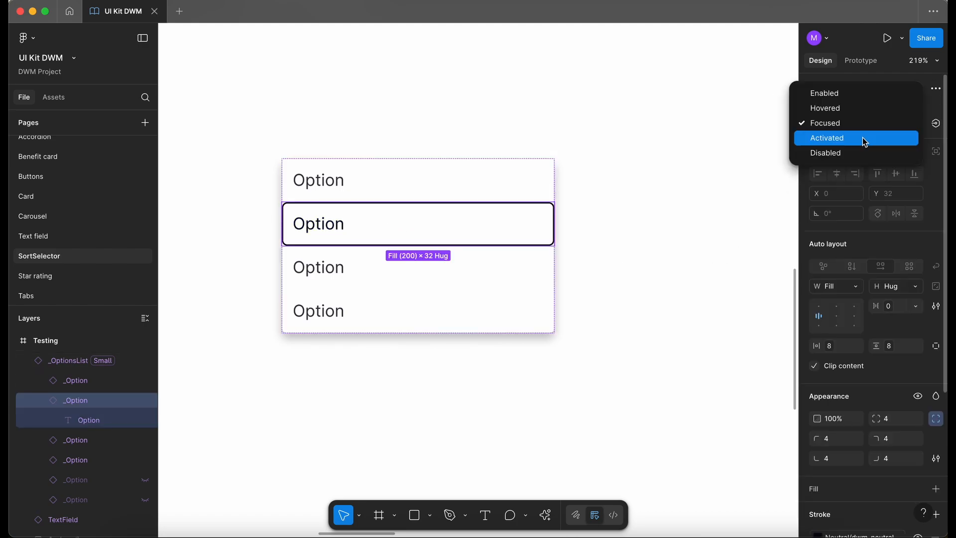
left_click(864, 138)
left_click(665, 272)
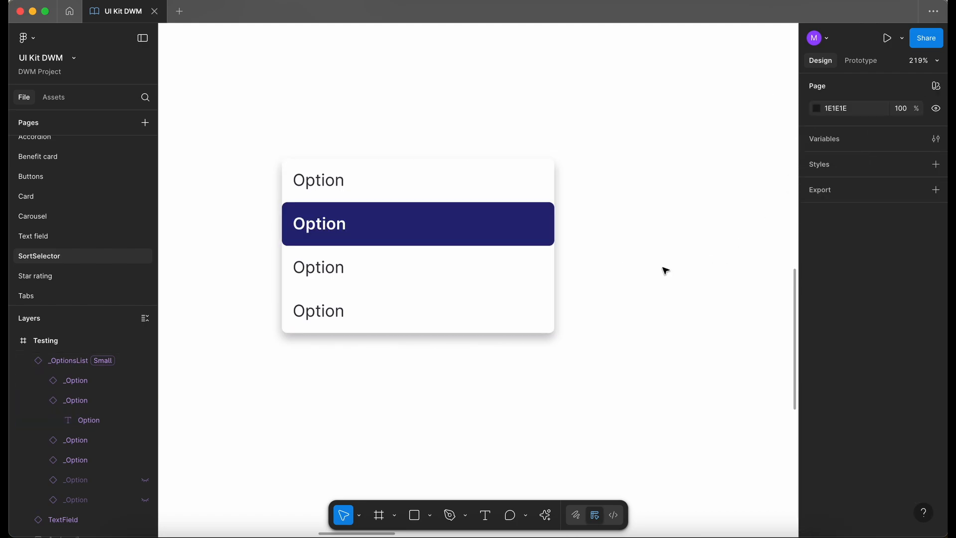
Step: Switch the second option of the test instance to the Disabled state and inspect its appearance in the list
double_click(344, 224)
left_click(887, 124)
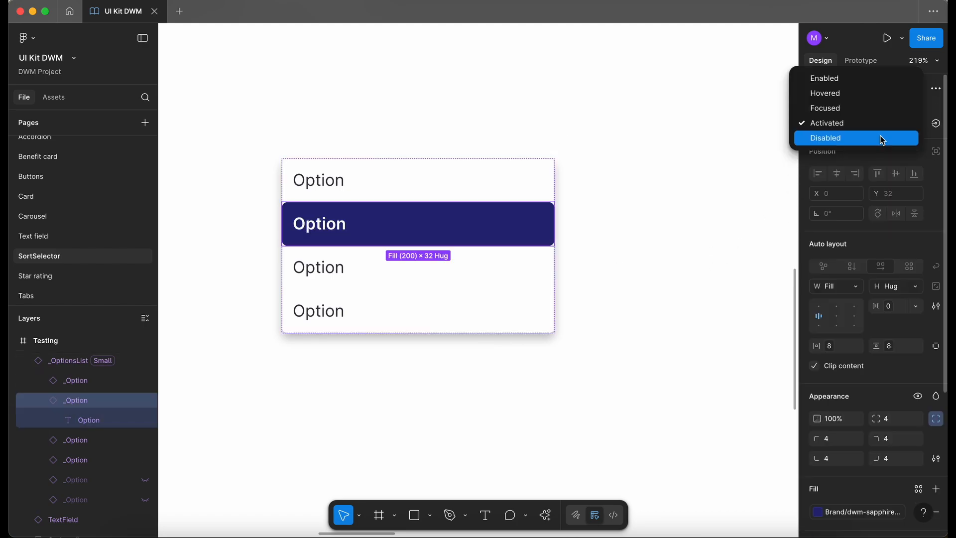
left_click(883, 139)
left_click(600, 277)
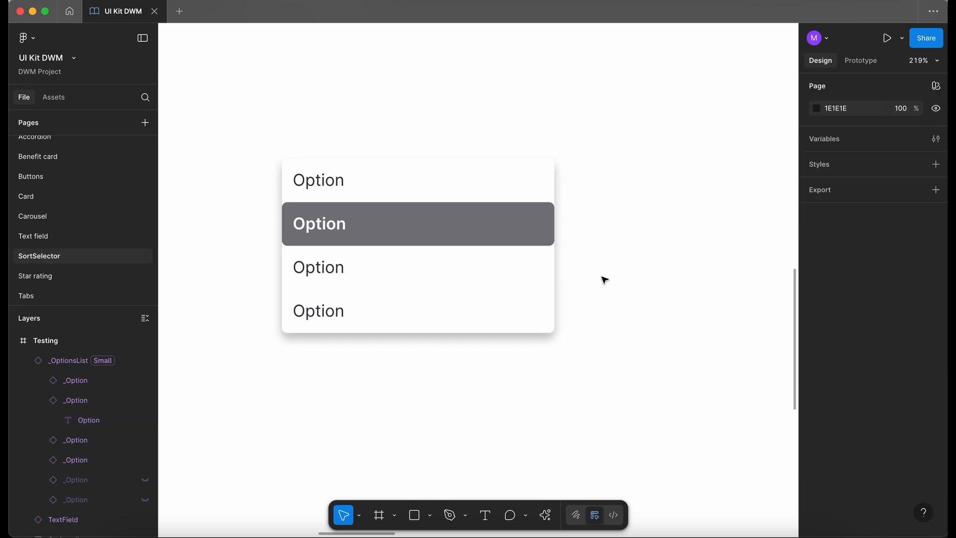
scroll(564, 219, "up", 5)
scroll(560, 214, "down", 6)
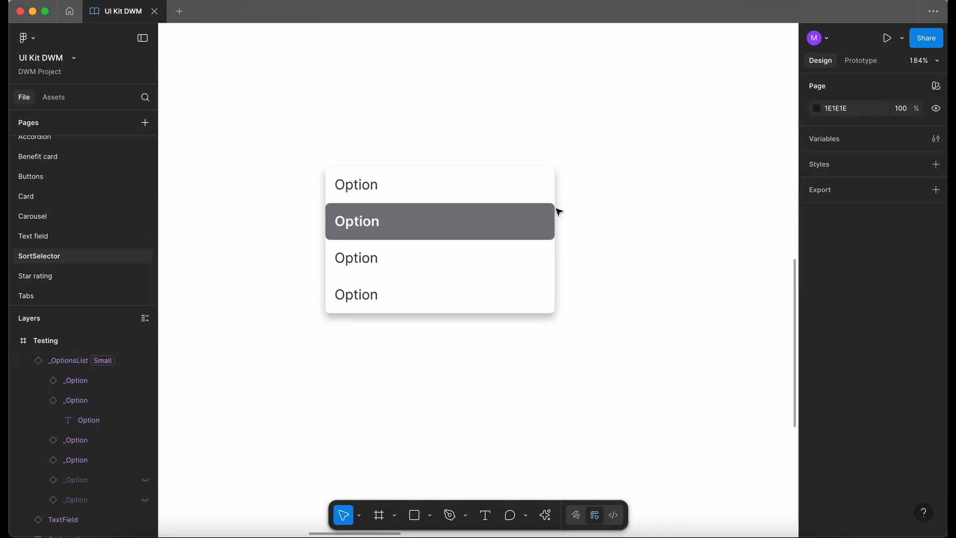
scroll(558, 212, "down", 3)
scroll(558, 213, "right", 5)
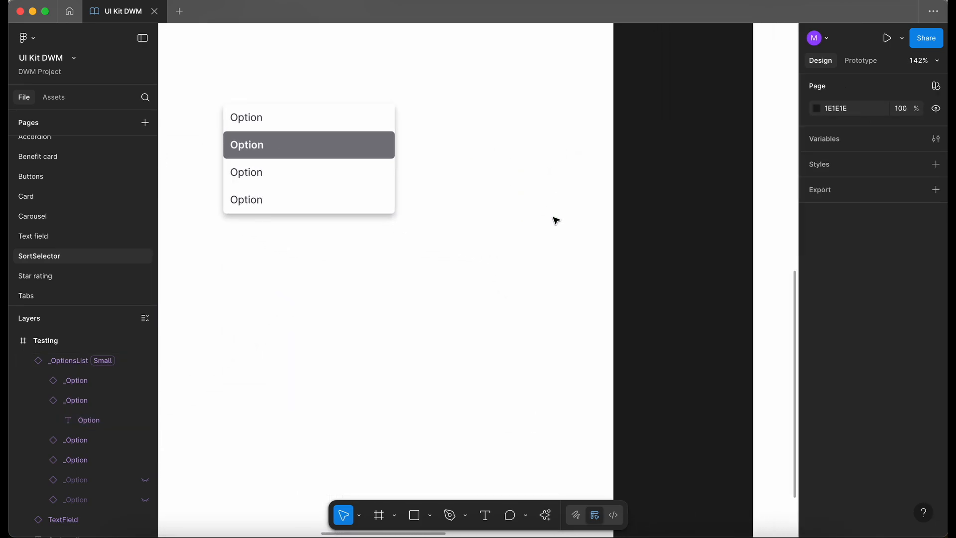
Step: Set the corner radius of all five _Option variants in the Sort selector frame to 0
scroll(557, 217, "right", 5)
scroll(557, 220, "down", 3)
scroll(557, 220, "right", 2)
scroll(556, 221, "down", 1)
left_click(669, 150)
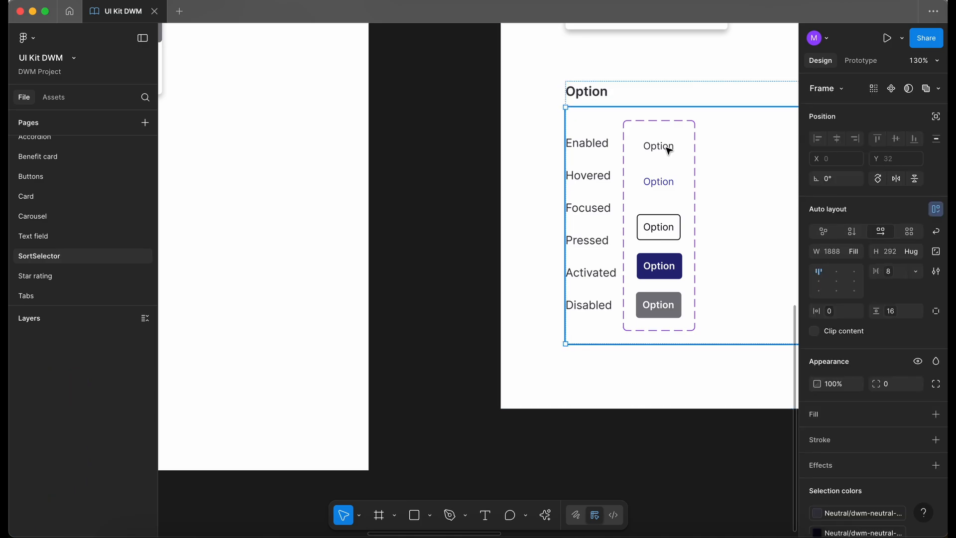
left_click(662, 145)
left_click(670, 179, "shift")
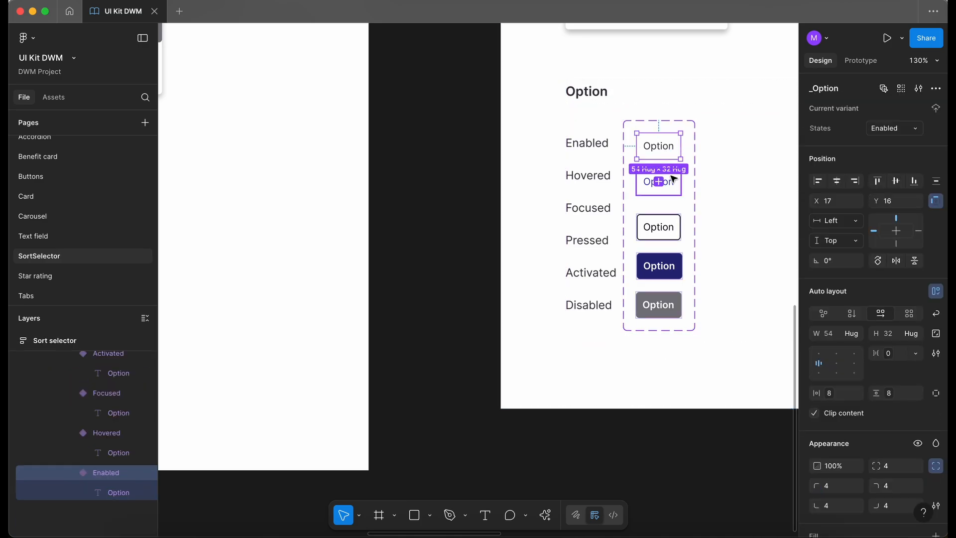
left_click(673, 228, "shift")
left_click(673, 265, "shift")
left_click(675, 309, "shift")
Step: Cycle the second option of the test list through the Activated, Focused, Hovered and Enabled states to check its corners
scroll(822, 352, "down", 3)
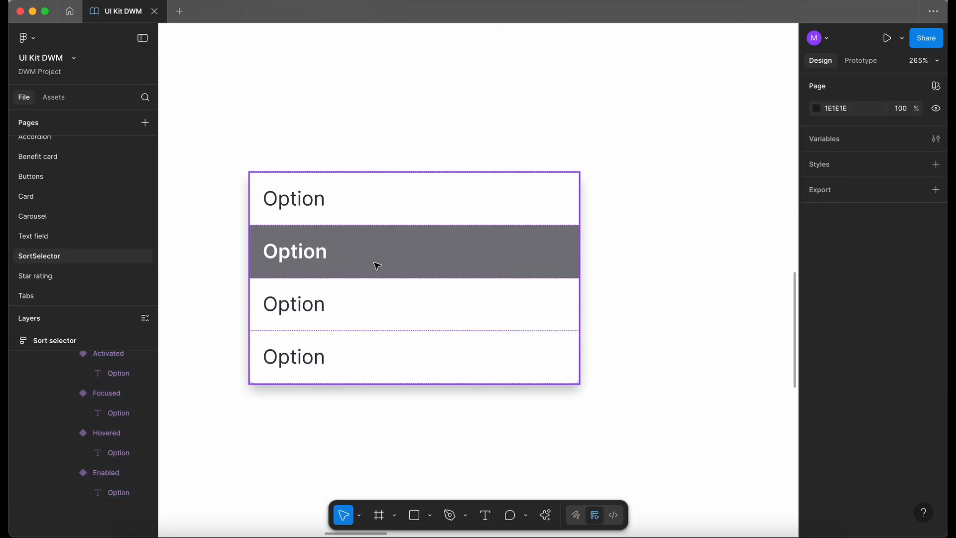
left_click(377, 265)
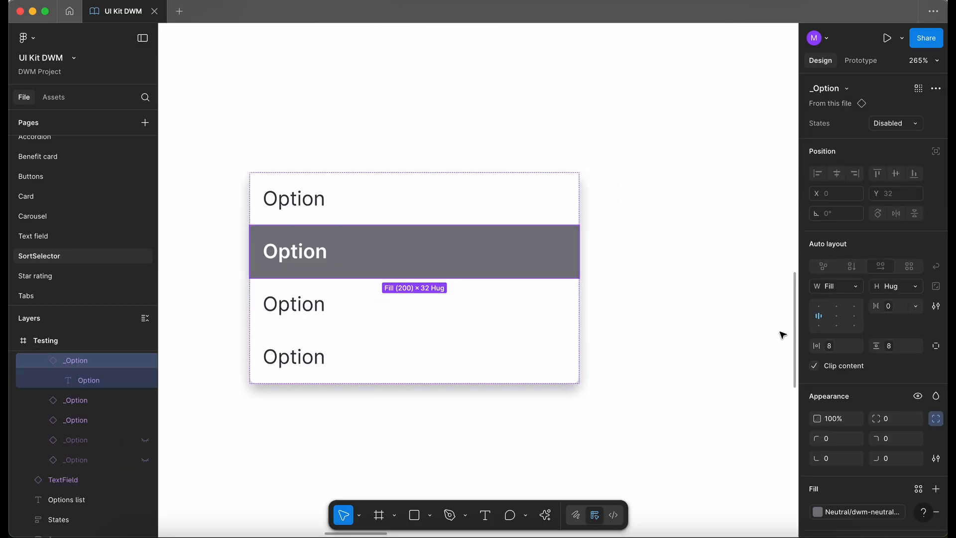
left_click(903, 128)
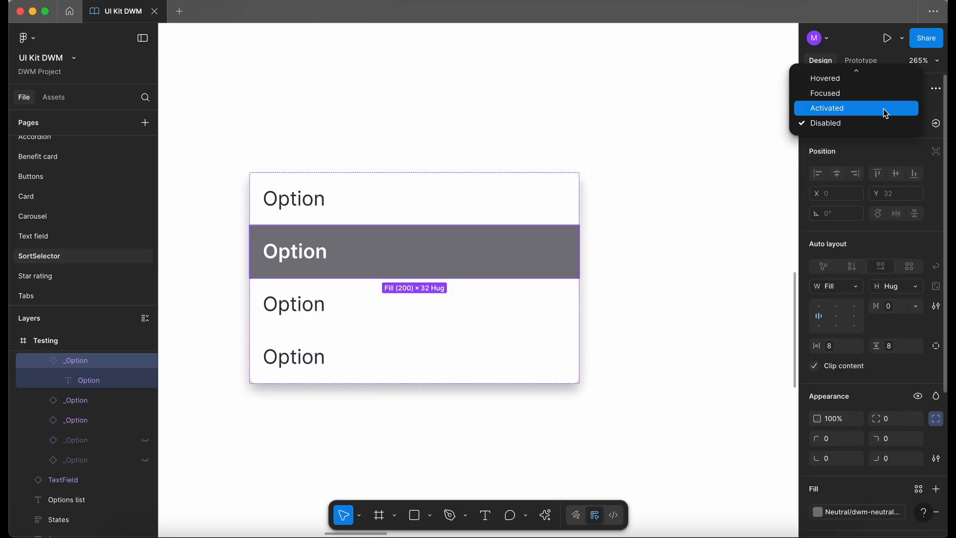
left_click(884, 108)
left_click(887, 123)
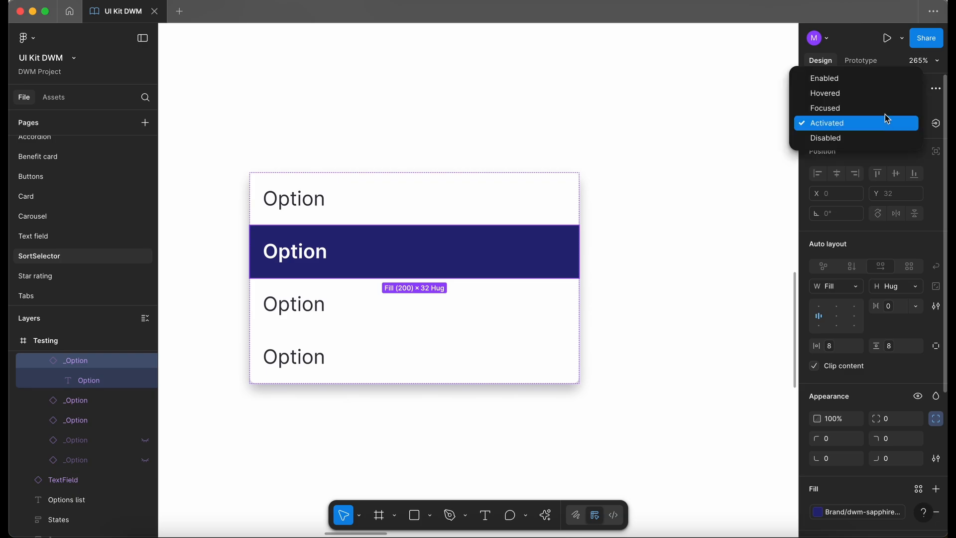
left_click(884, 109)
left_click(891, 123)
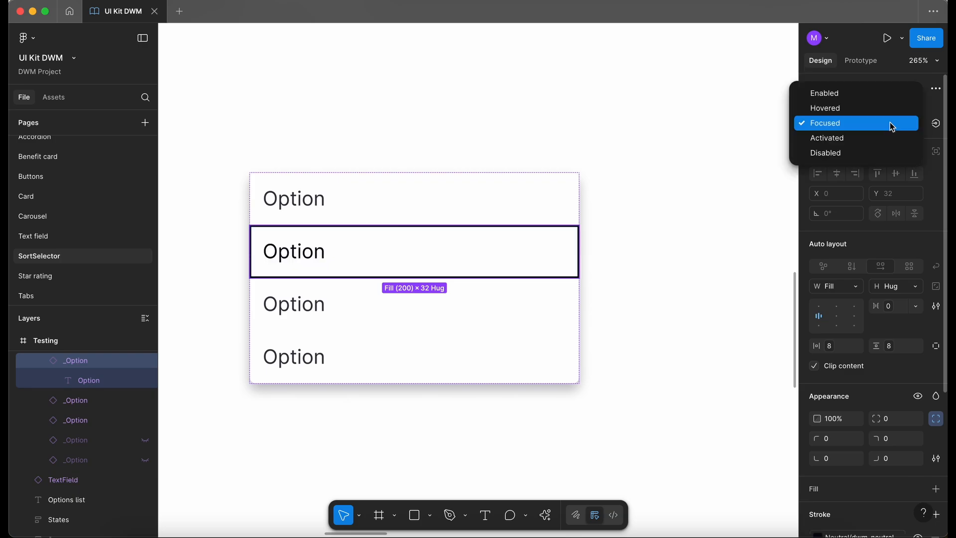
left_click(885, 109)
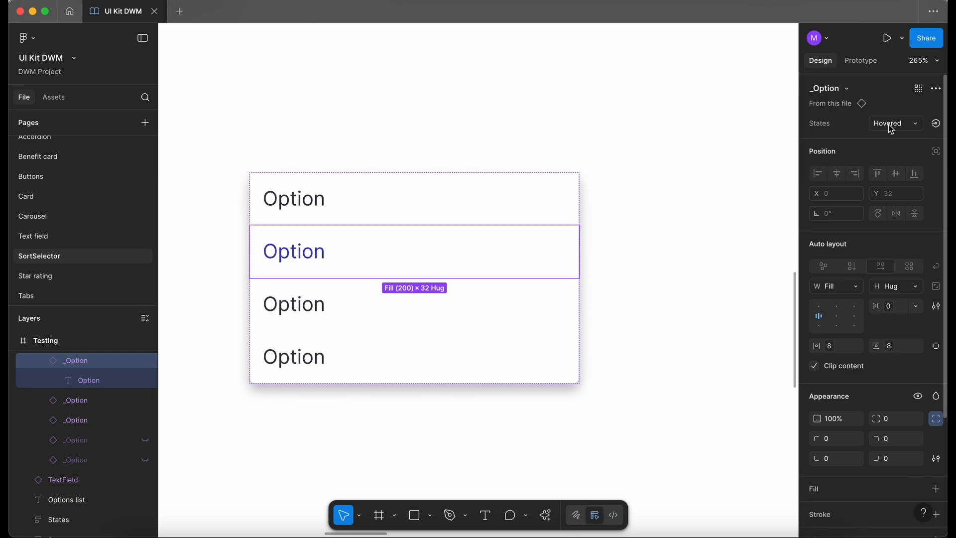
left_click(892, 123)
left_click(885, 106)
left_click(692, 196)
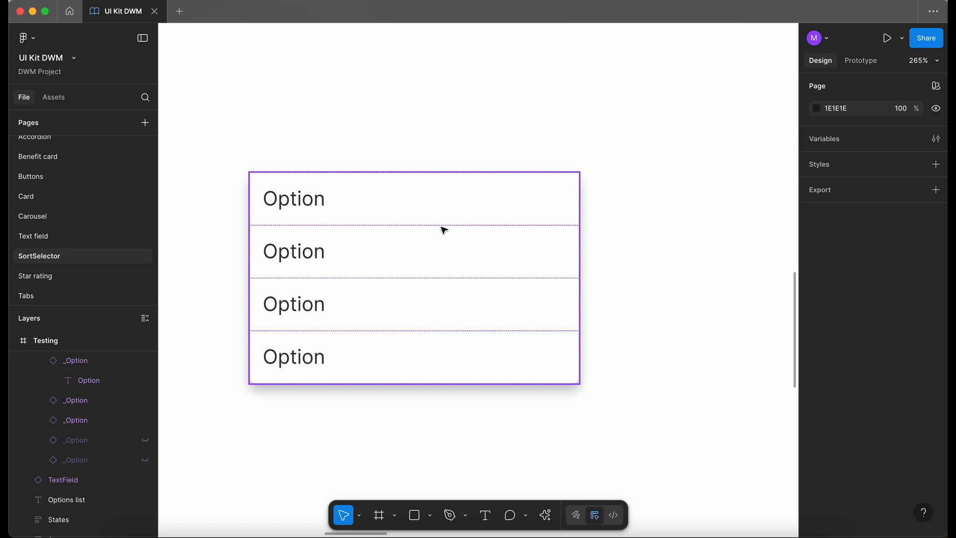
Step: Set the second option of the test list to the Activated state and inspect its edges up close
scroll(442, 230, "down", 3)
double_click(438, 244)
left_click(891, 123)
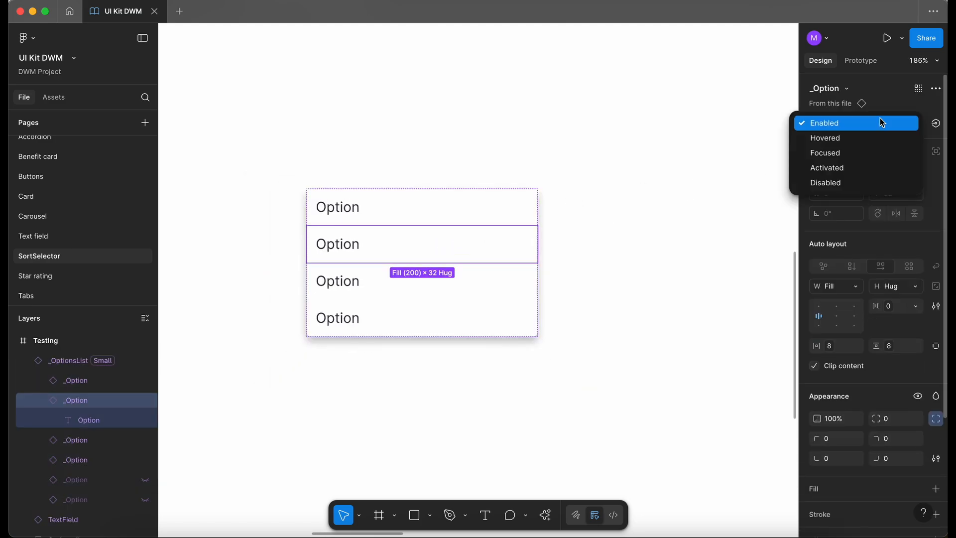
left_click(846, 168)
left_click(633, 294)
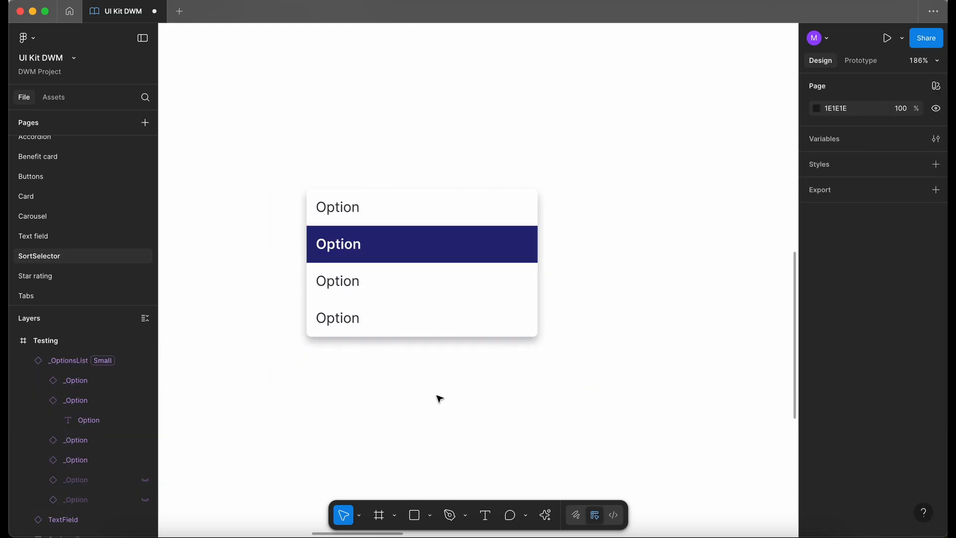
scroll(371, 294, "up", 5)
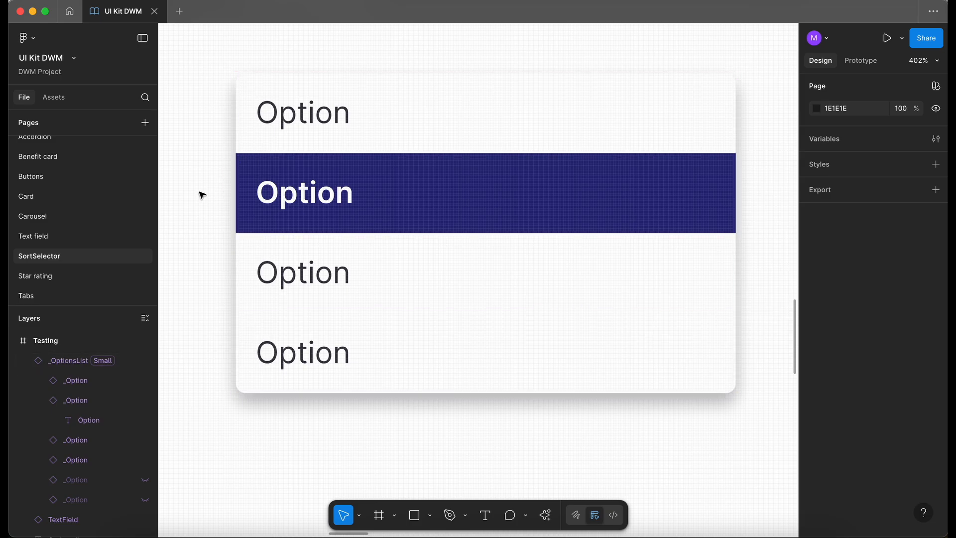
scroll(233, 199, "down", 4)
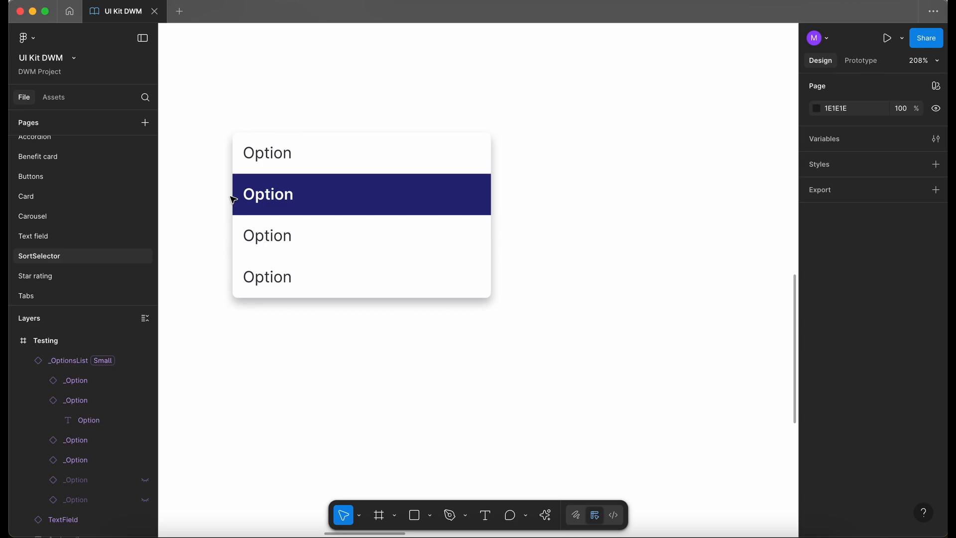
scroll(233, 199, "down", 1)
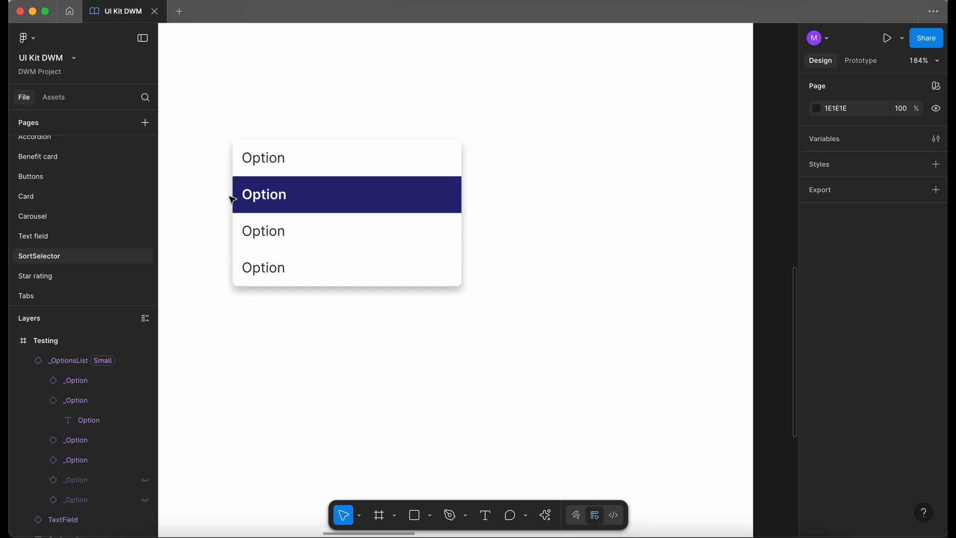
Step: Inspect the text layer inside the activated option of the test list
scroll(261, 216, "down", 5)
scroll(261, 217, "up", 2)
left_click(263, 209, "super")
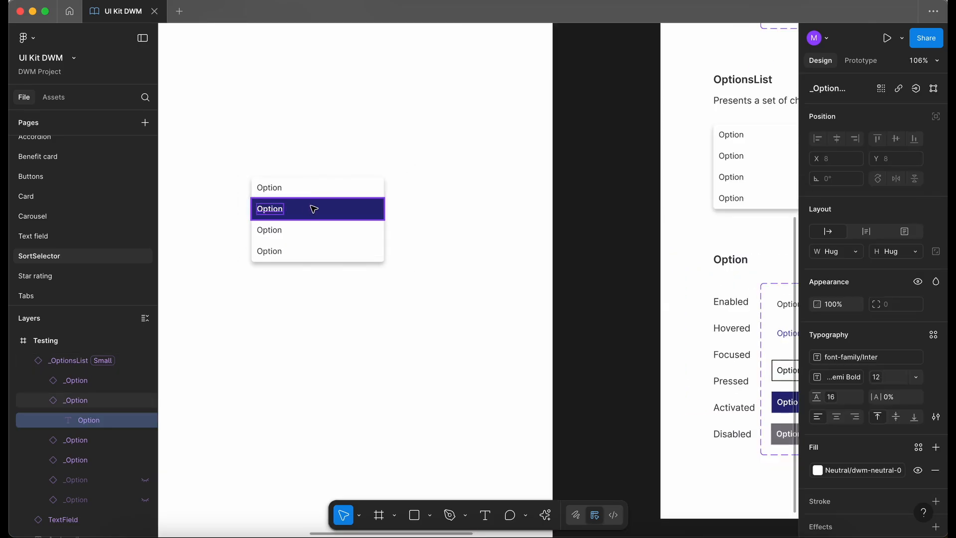
scroll(313, 210, "down", 5)
left_click(363, 229)
scroll(304, 213, "up", 3)
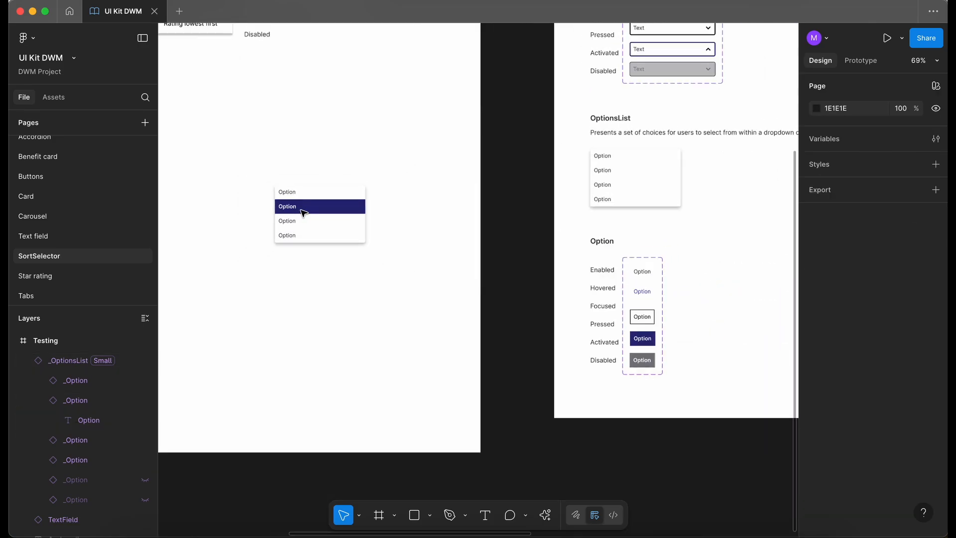
Step: Create a text property named Text label with the value Option for the text layers of all five _Option variants
scroll(301, 210, "up", 3)
scroll(364, 213, "down", 1)
scroll(364, 216, "right", 1)
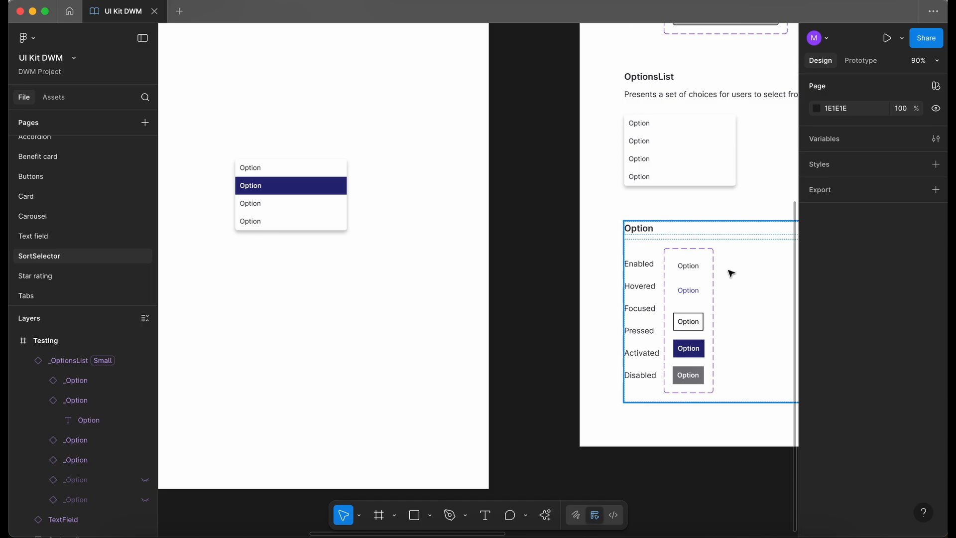
left_click(697, 271, "super")
scroll(698, 270, "right", 2)
scroll(698, 271, "down", 1)
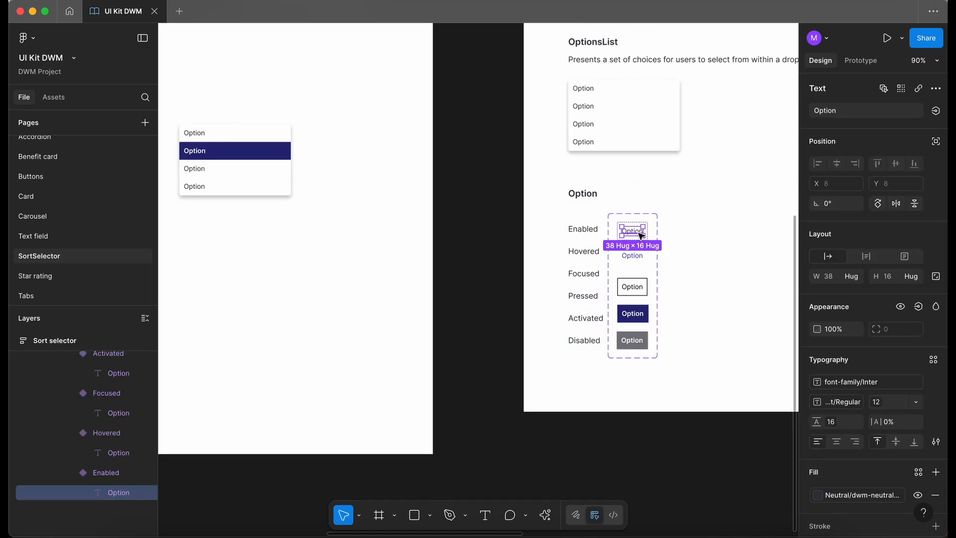
left_click(884, 89)
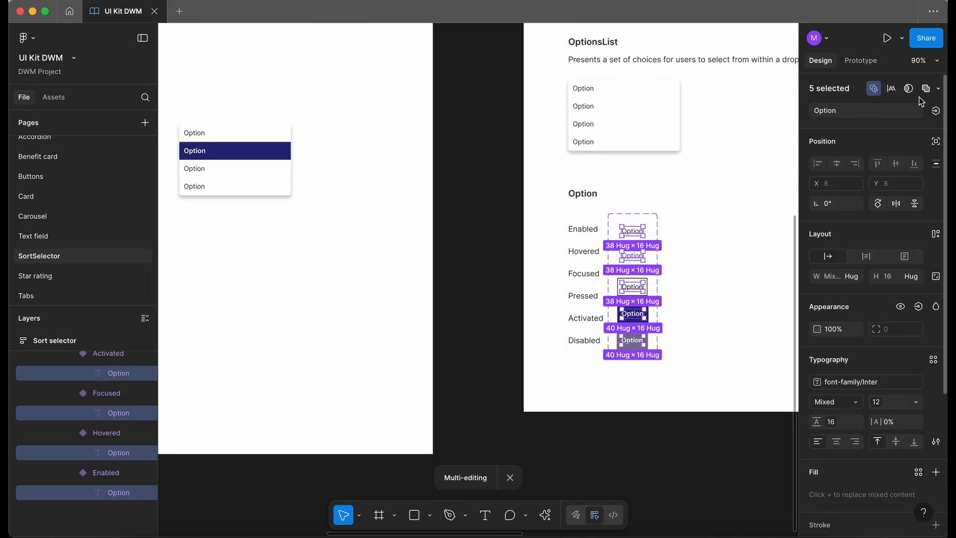
left_click(936, 112)
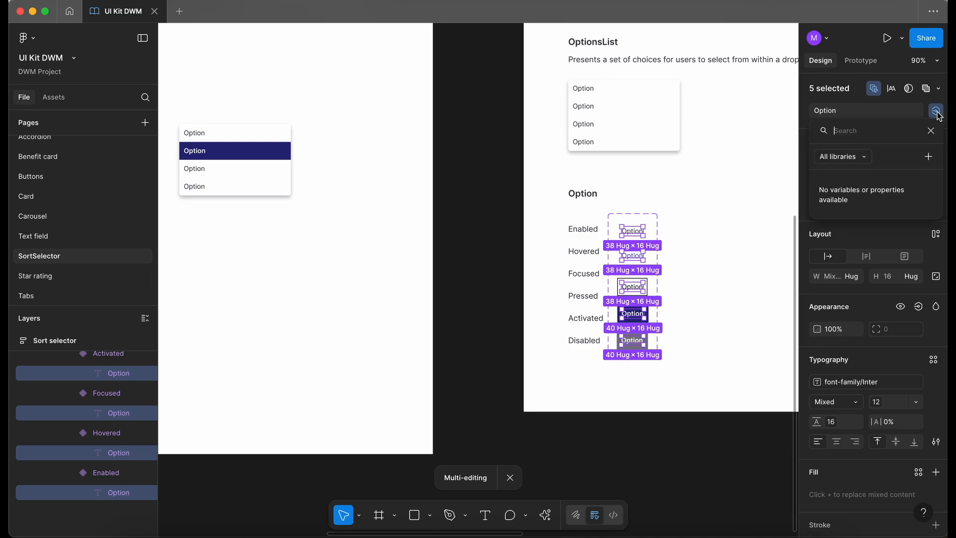
left_click(929, 158)
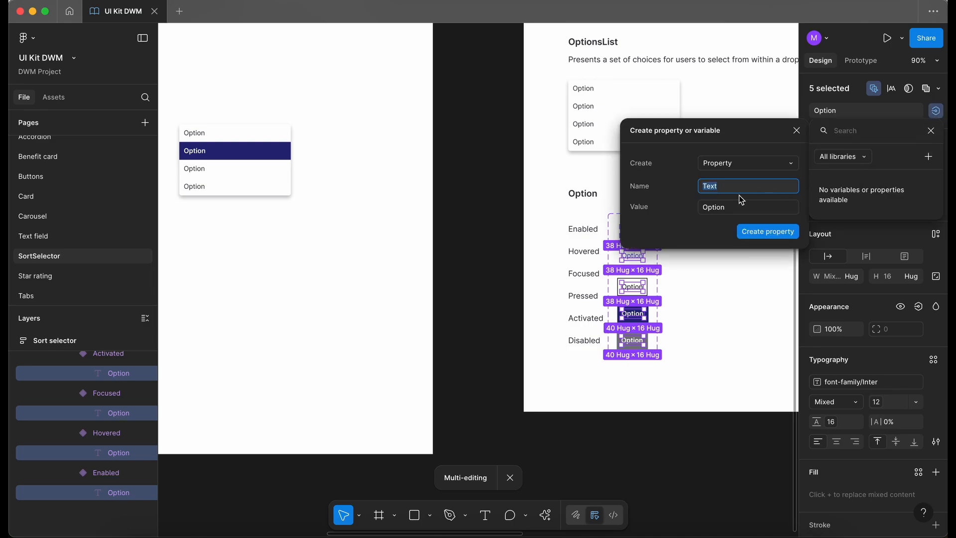
key("Right")
type("label")
key("Return")
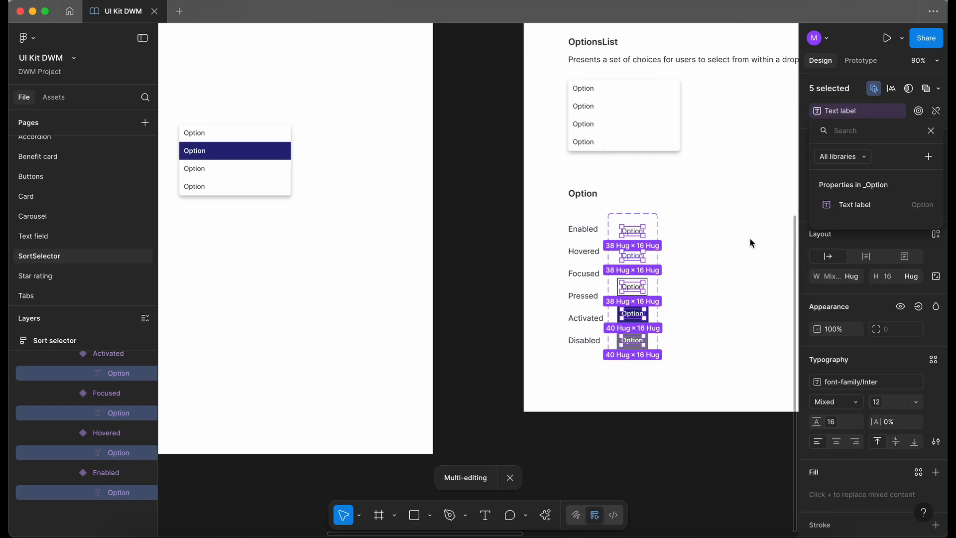
left_click(476, 276)
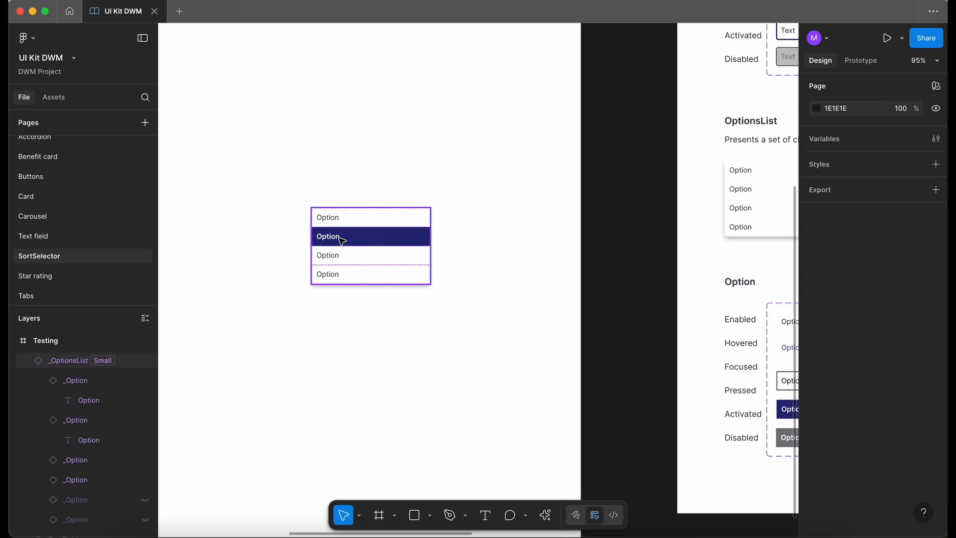
Step: Set the Text label of the activated second option in the test list to "Option 2345"
left_click(339, 237)
scroll(338, 228, "up", 5)
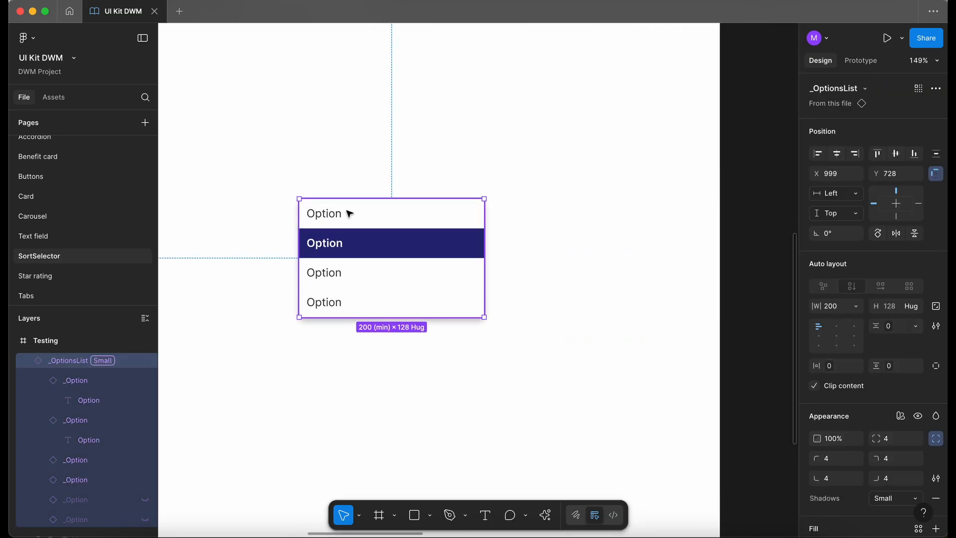
left_click(348, 214)
left_click(363, 236)
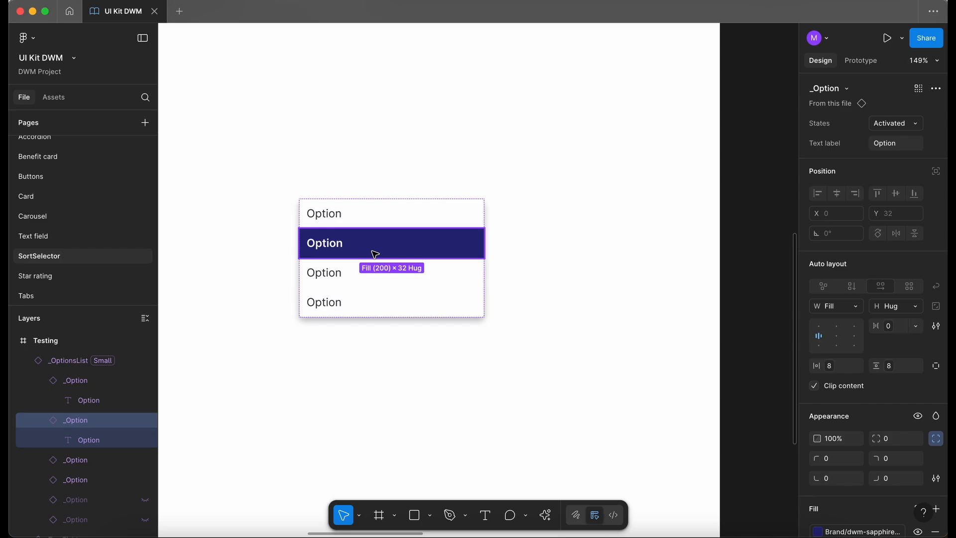
left_click(902, 144)
left_click(906, 147)
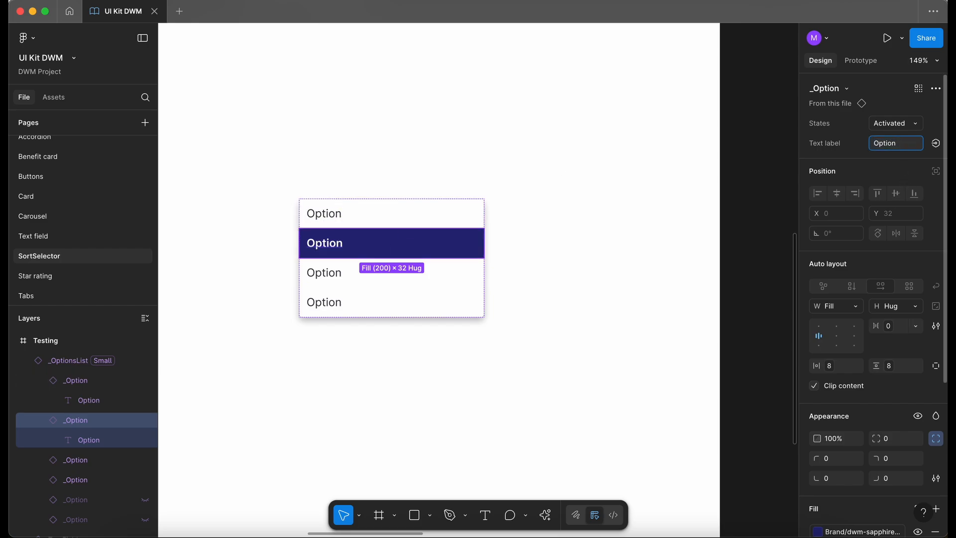
key("Return")
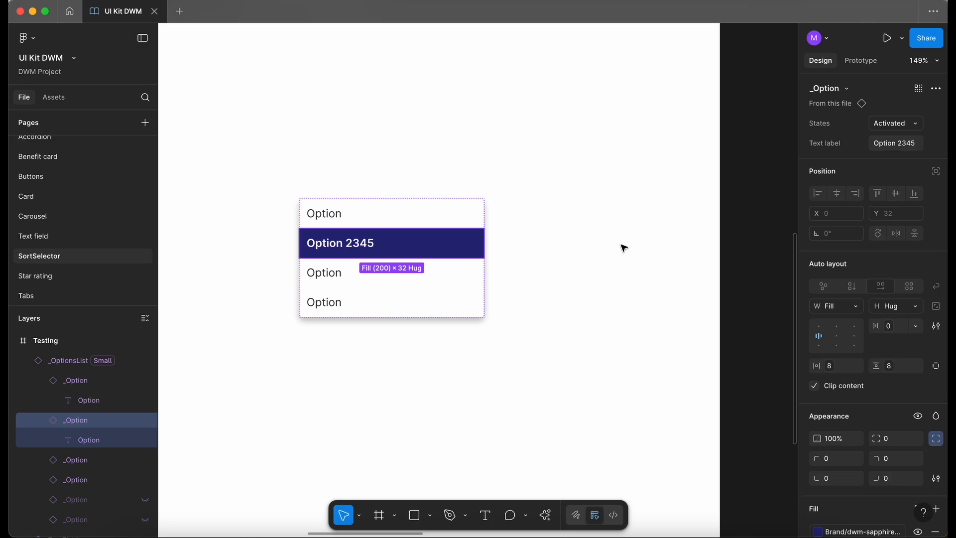
left_click(624, 248)
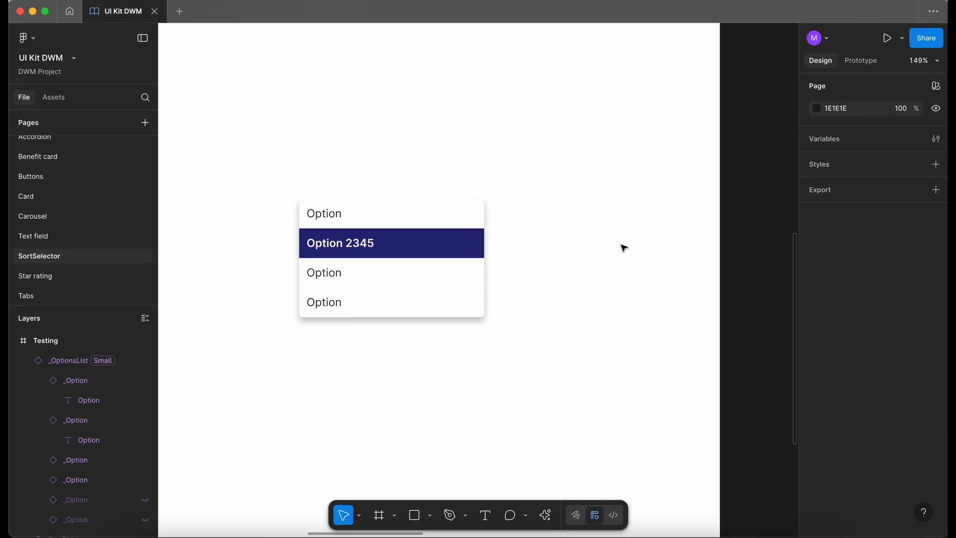
Step: Select each option of the test list in turn to check its state and Text label properties
double_click(341, 274)
left_click(348, 302)
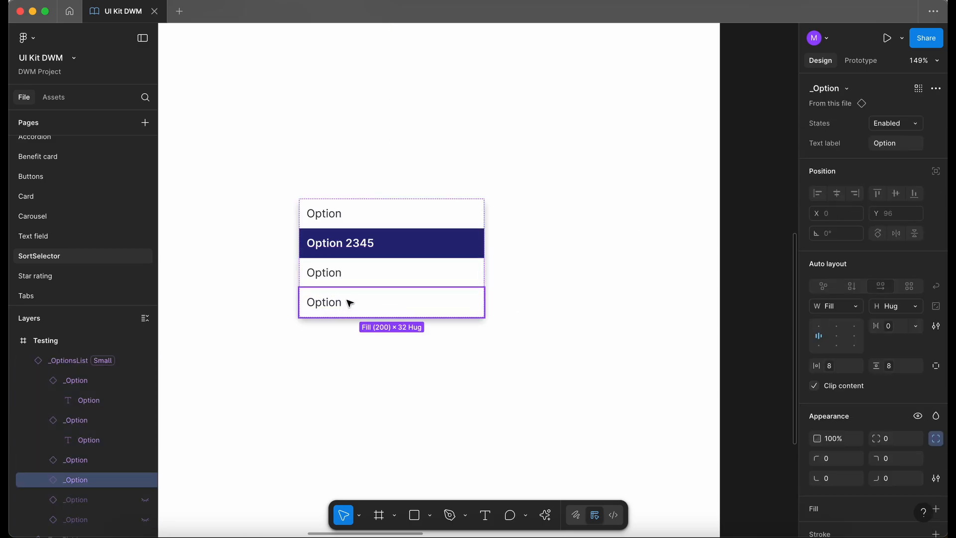
left_click(369, 277)
left_click(395, 238)
left_click(398, 217)
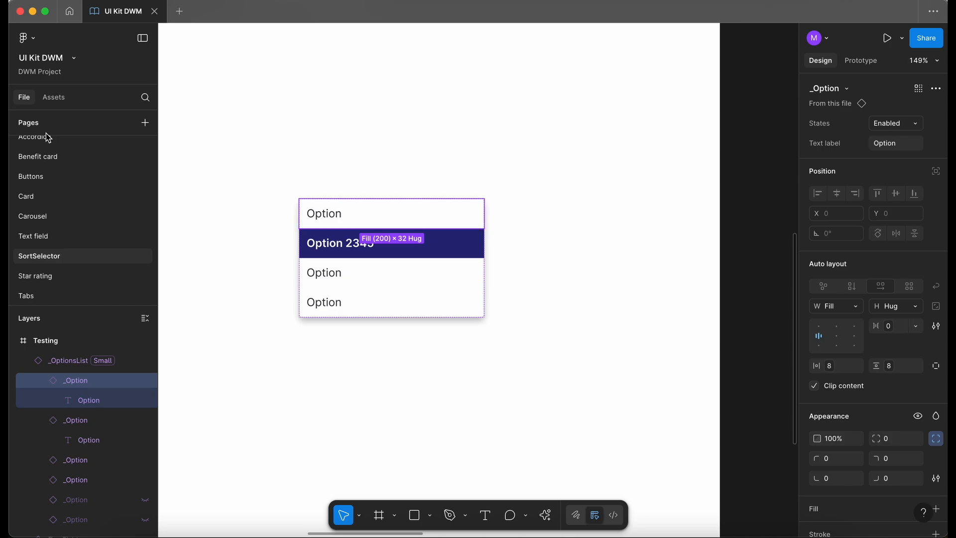
key("Escape")
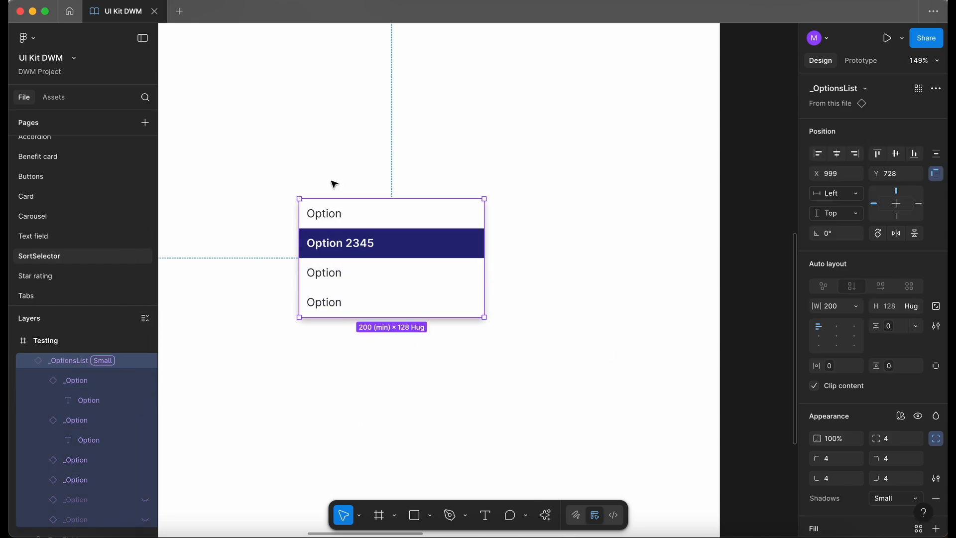
Step: Set the third option's Text label to "Option 1212121" and select the whole _OptionsList test instance
left_click(337, 270)
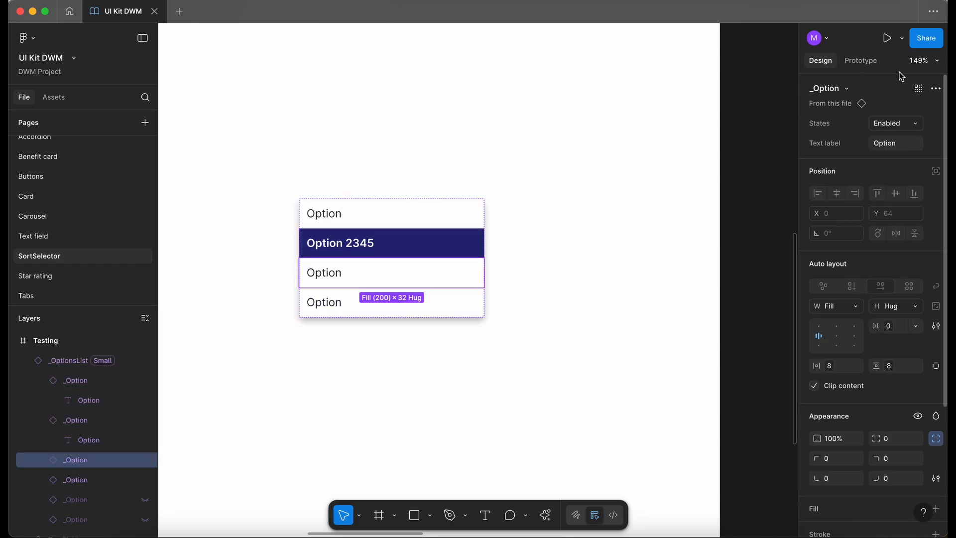
left_click(907, 148)
type("1212121")
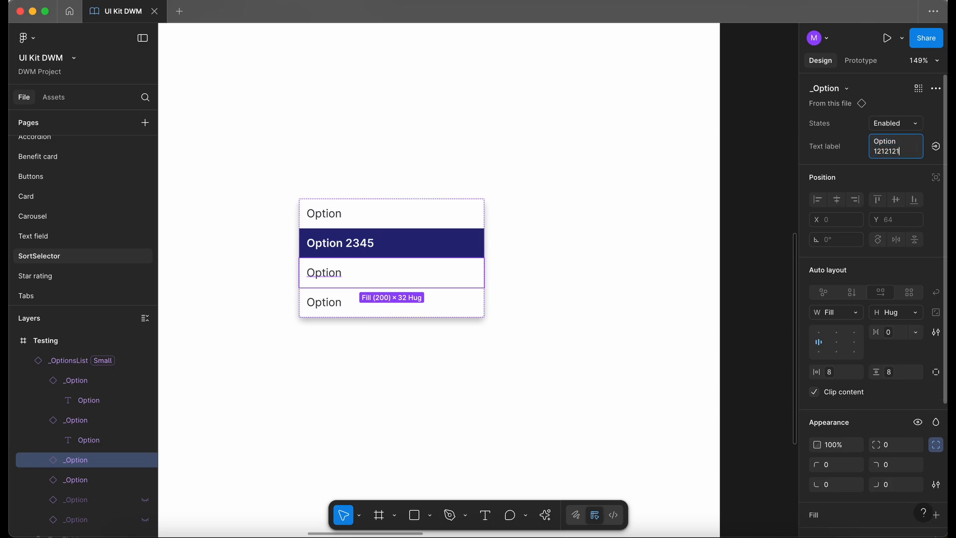
key("Return")
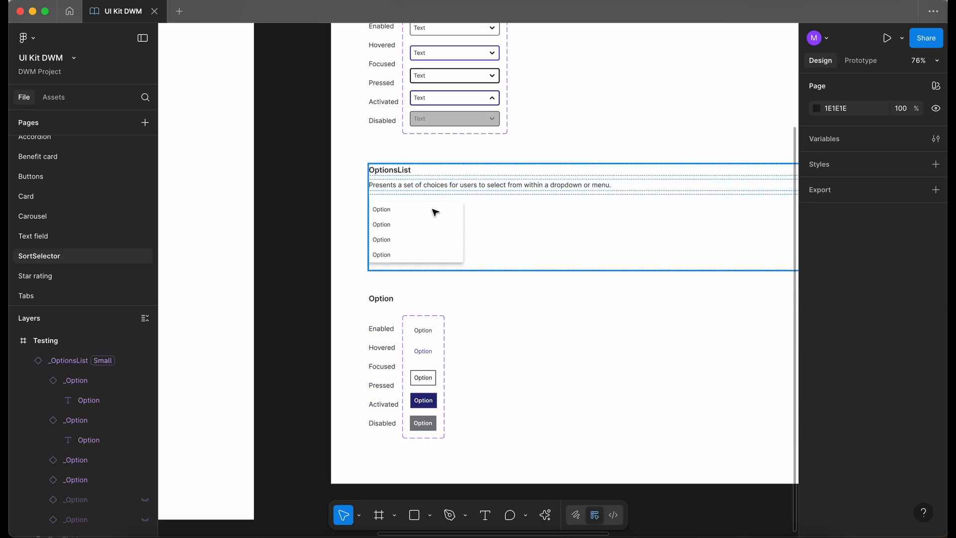
scroll(435, 212, "left", 5)
left_click(333, 261)
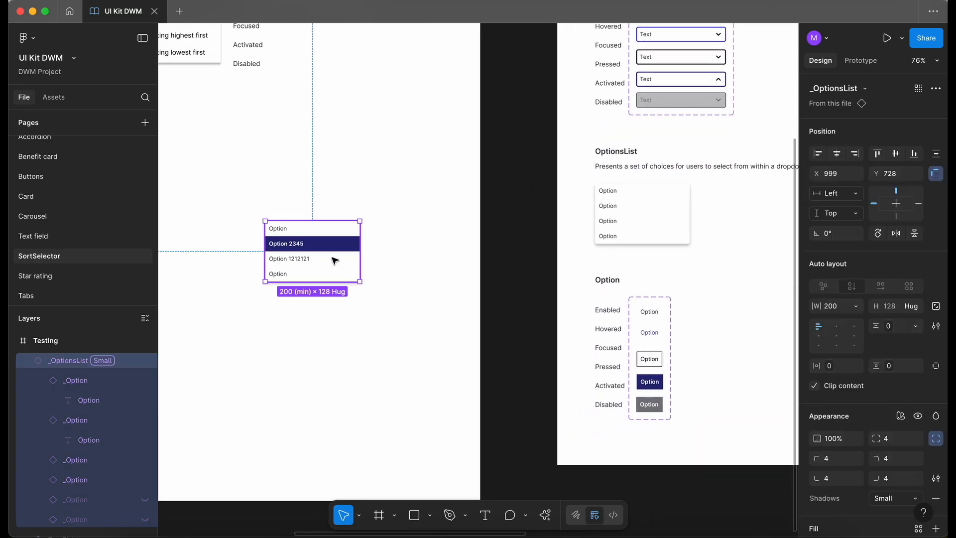
Step: Place an instance of the Enabled SortSelector variant directly above the _OptionsList test instance in the Testing frame
left_click_drag(316, 263, 360, 219)
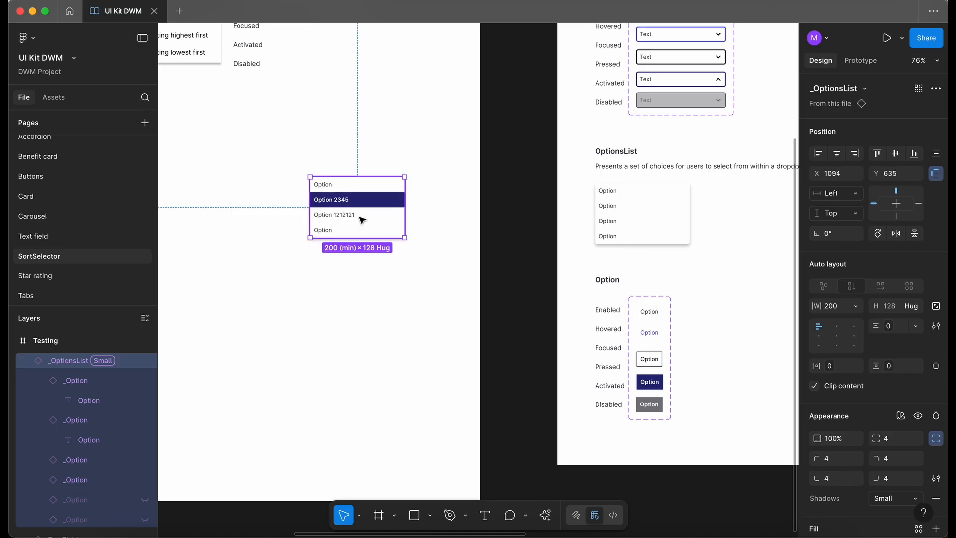
scroll(442, 218, "up", 2)
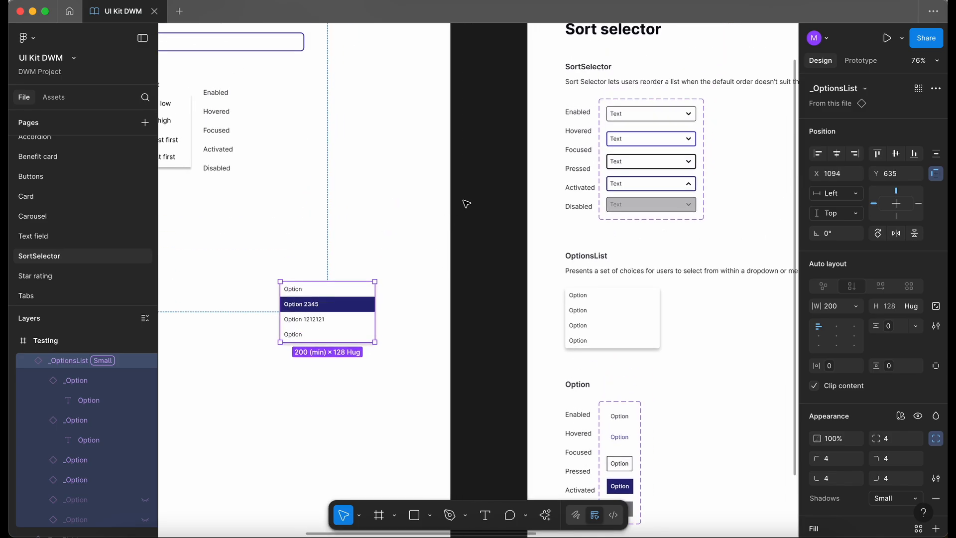
left_click(653, 119)
left_click(653, 119)
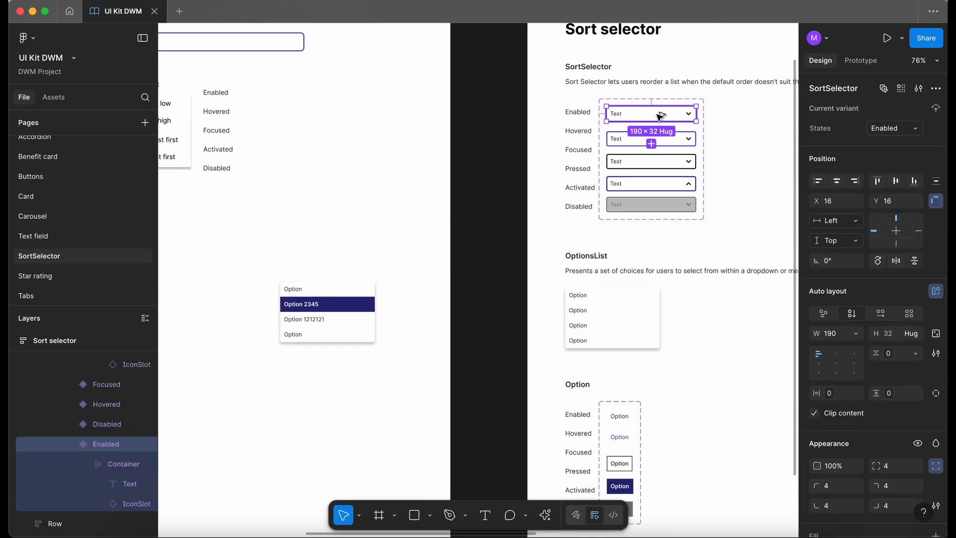
left_click_drag(667, 115, 324, 218)
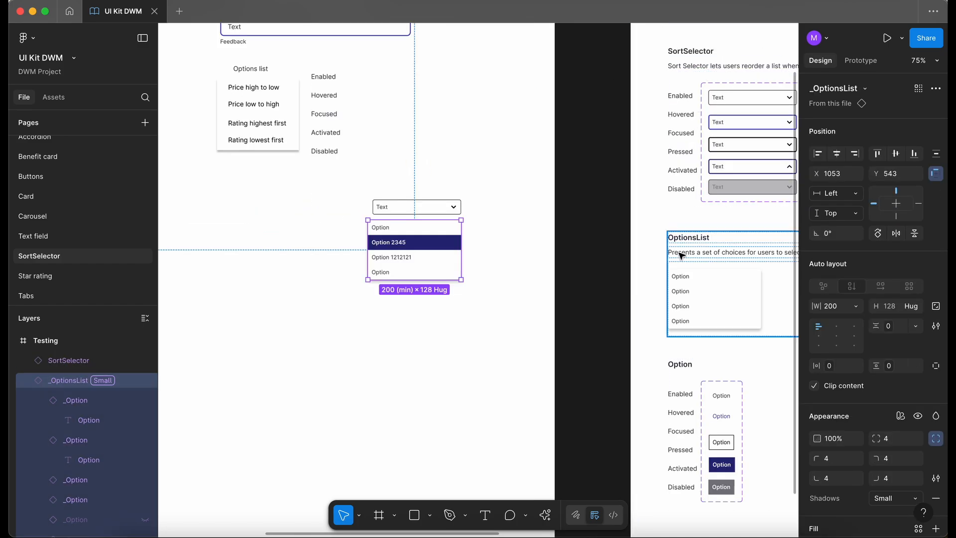
key("shift+2")
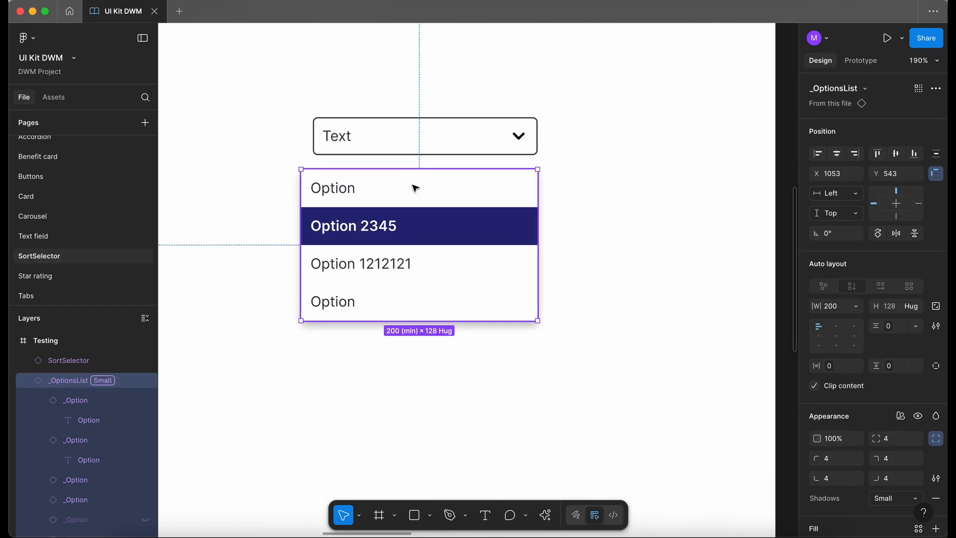
Step: Move the reference list of price and rating sort options next to the test dropdown in the Testing frame
left_click(427, 98)
scroll(337, 211, "down", 3, "ctrl")
scroll(337, 210, "left", 5)
scroll(338, 210, "up", 3)
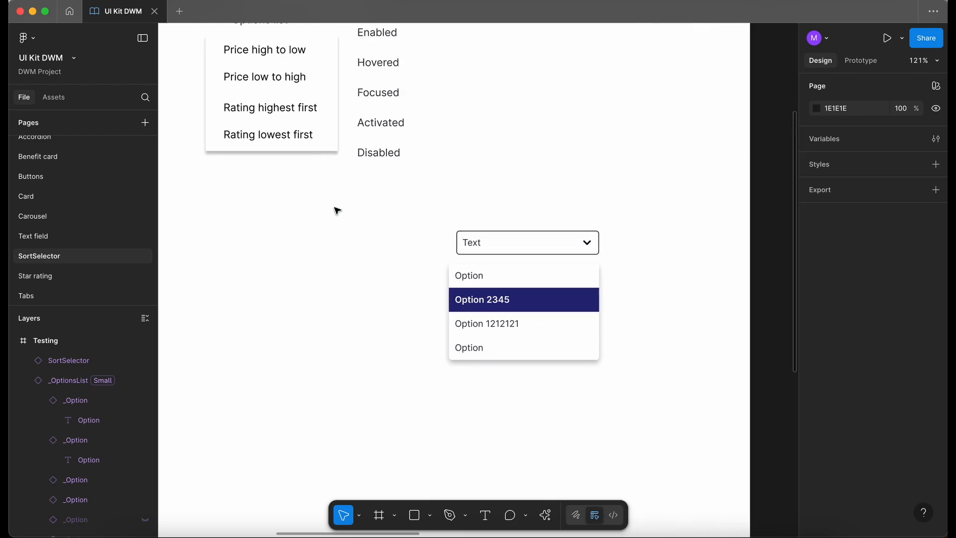
scroll(338, 210, "down", 1, "ctrl")
left_click_drag(307, 113, 356, 297)
Step: Change the text of the first option in the test list to "Price high to low"
double_click(464, 279)
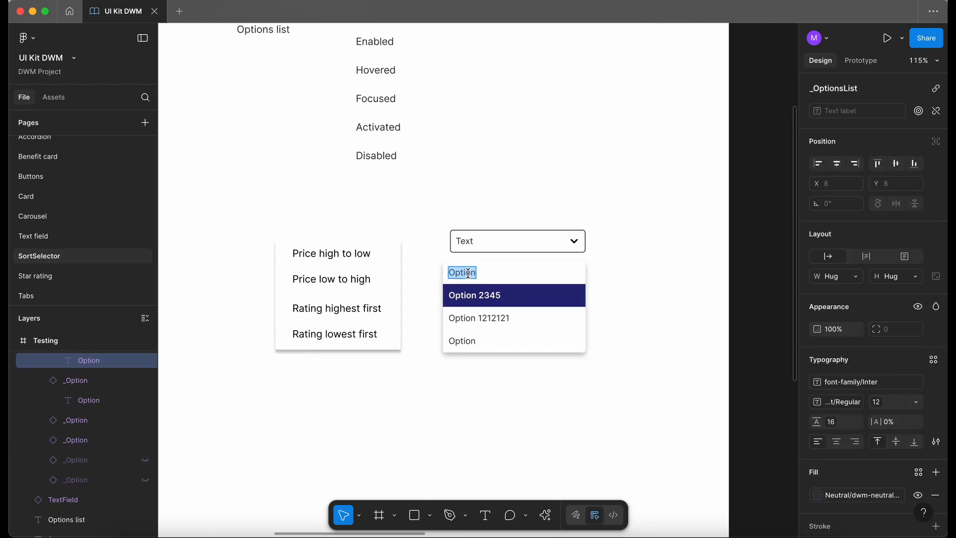
type("Price high")
type("to low")
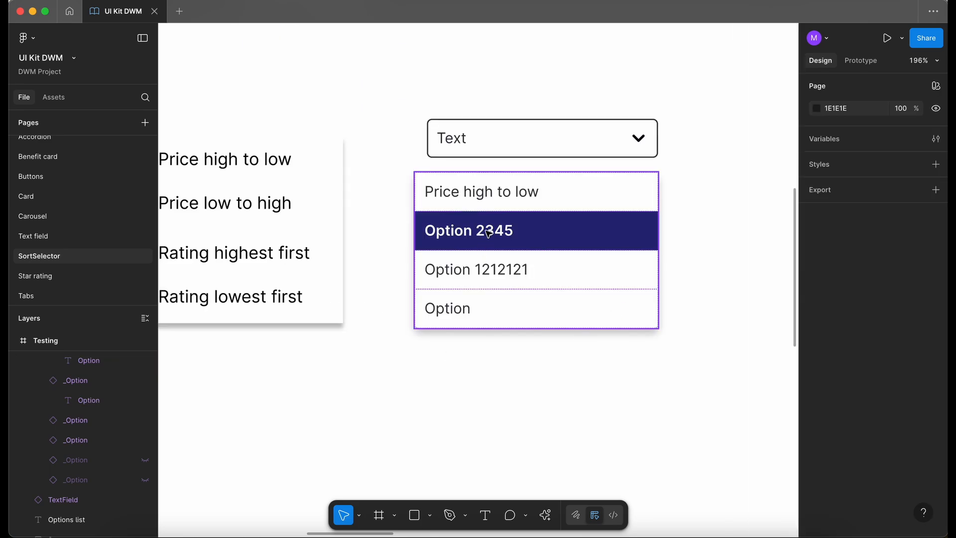
Step: Duplicate the Option row in the Sort selector frame and delete the state labels and _Option variants from the copy
scroll(489, 233, "down", 8)
scroll(397, 426, "right", 3)
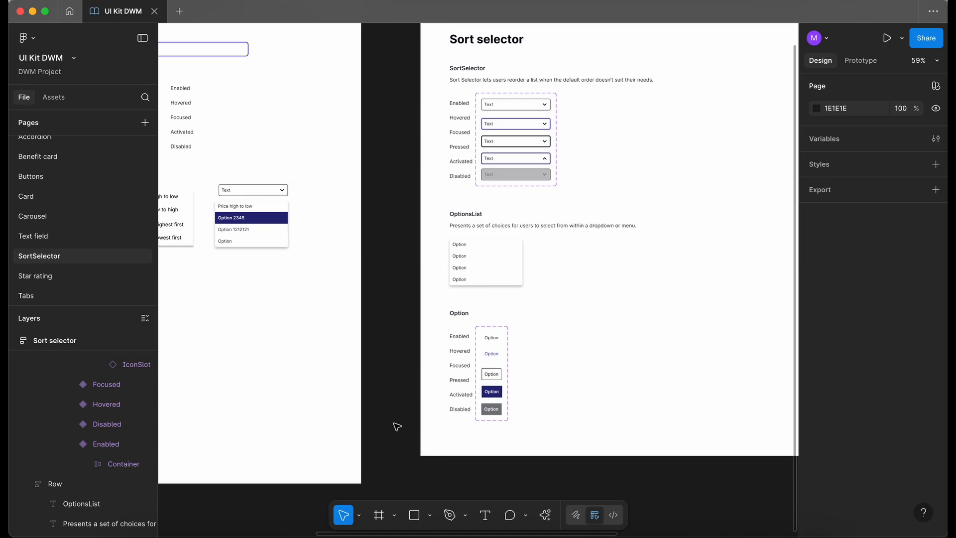
scroll(395, 436, "down", 2)
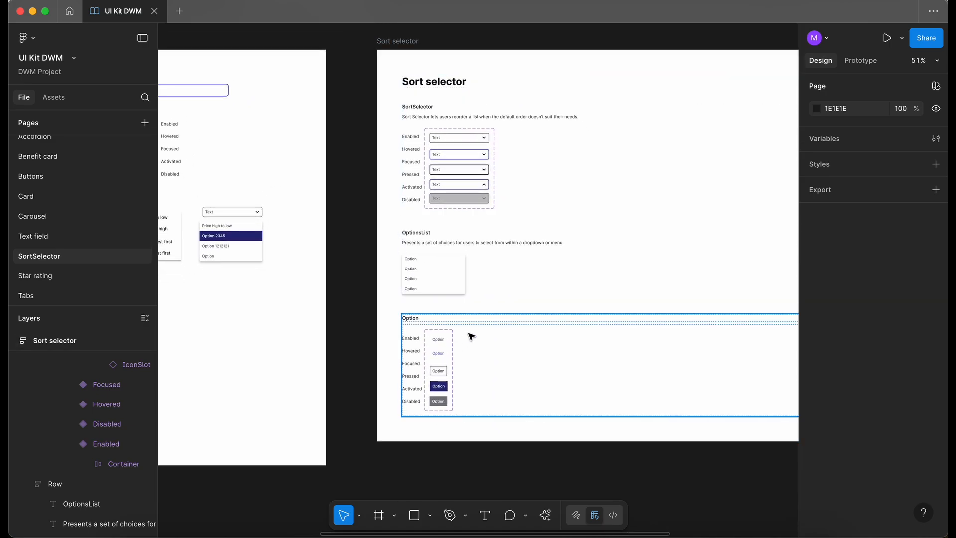
left_click(471, 337)
key("ctrl+d")
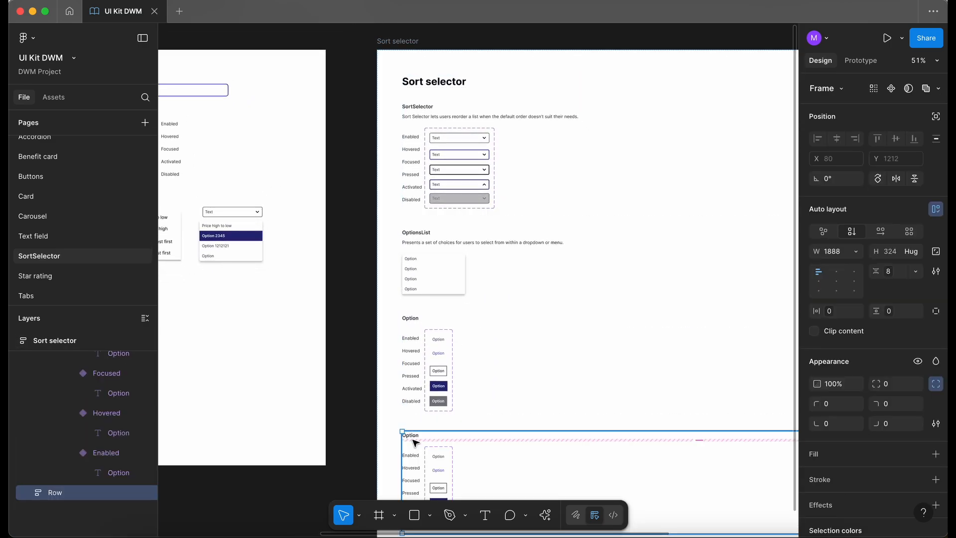
left_click(432, 470)
scroll(433, 469, "down", 3)
left_click(438, 420)
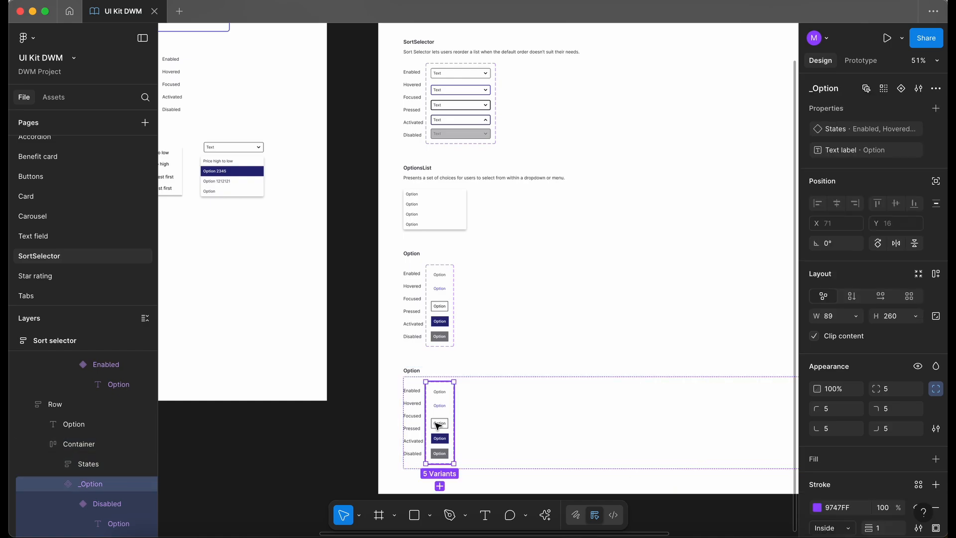
left_click(418, 423, "shift")
key("Delete")
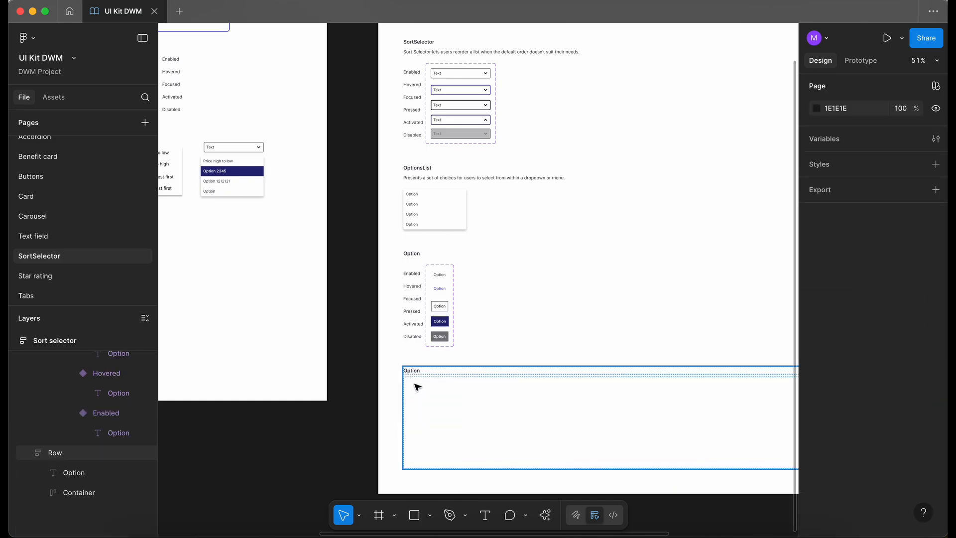
Step: Change the heading of the duplicated row to "Examples"
double_click(413, 370)
type("Examples")
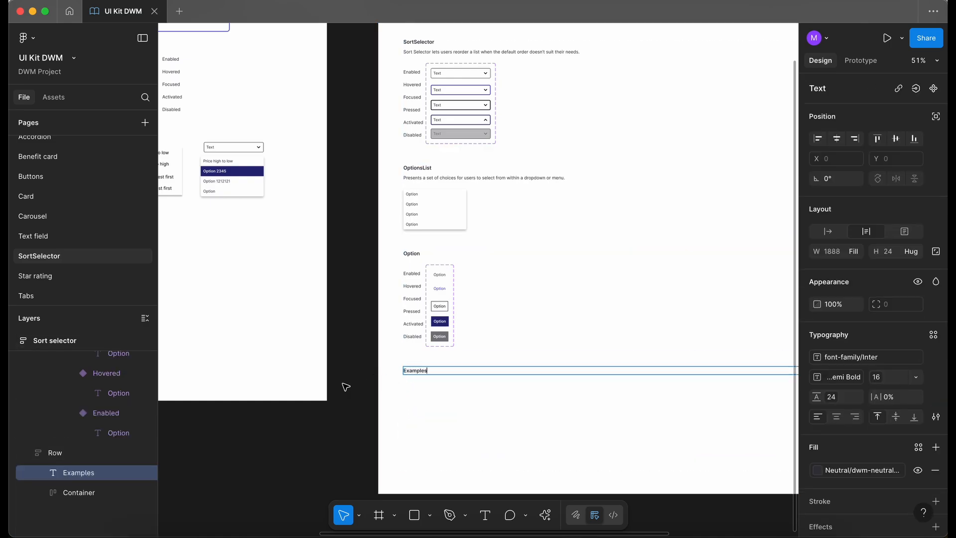
key("Escape")
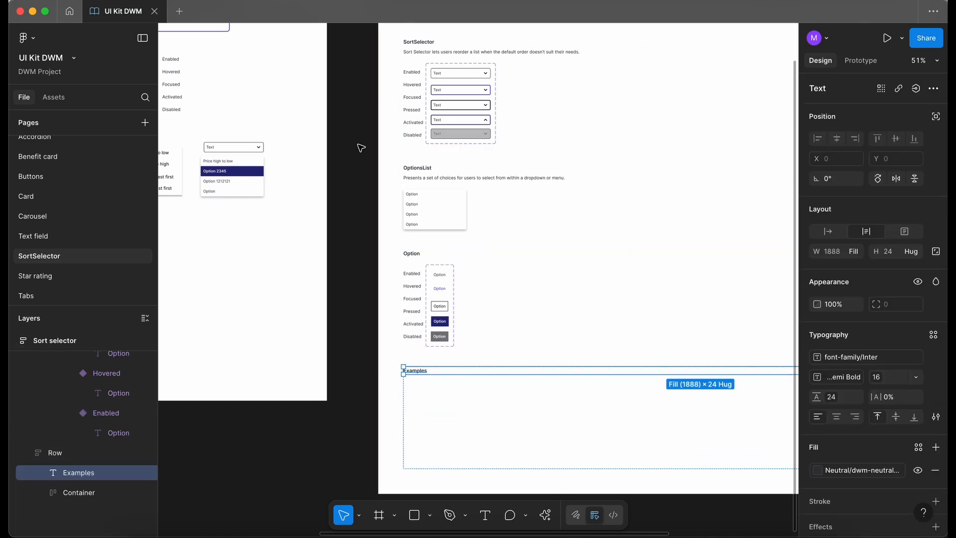
Step: Copy the Enabled SortSelector variant into the empty container of the Examples row as an instance
left_click(458, 78)
double_click(458, 79)
left_click(458, 78)
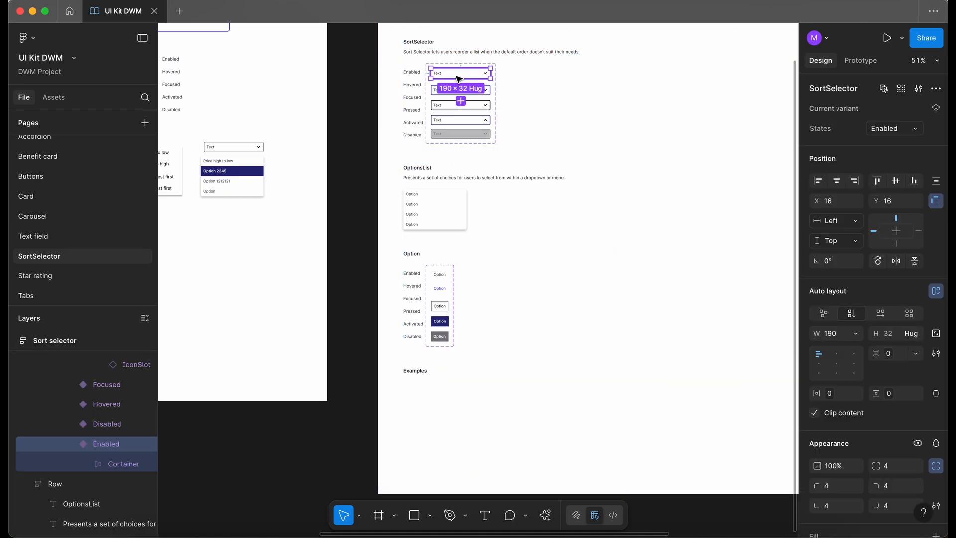
left_click(448, 419)
left_click(449, 419)
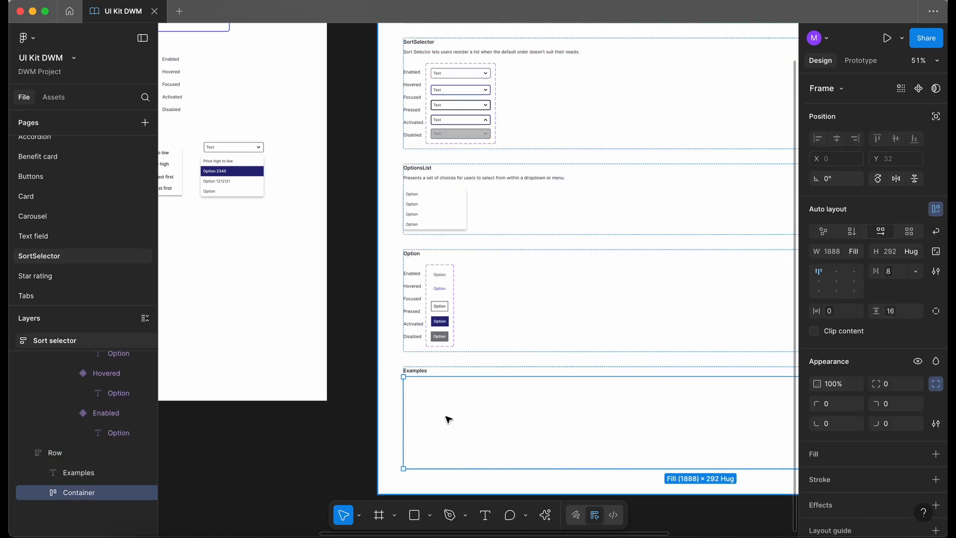
key("ctrl+v")
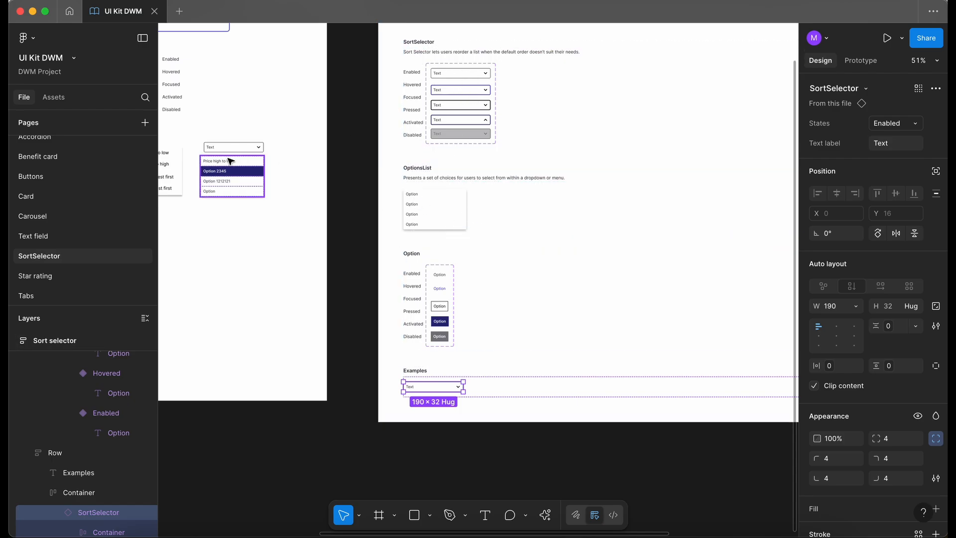
Step: Copy the _OptionsList component into the Examples container as an instance next to the SortSelector
left_click(239, 173)
left_click(439, 217)
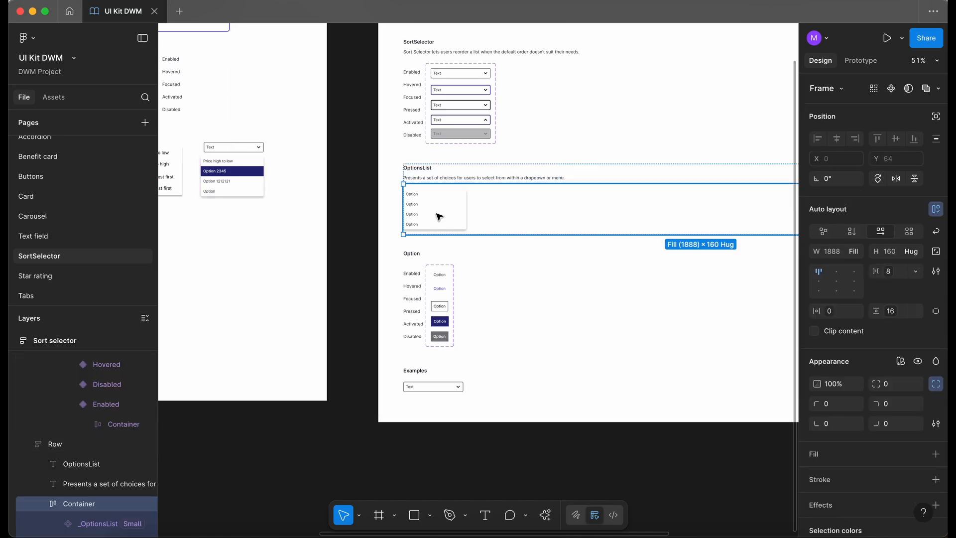
left_click(440, 217)
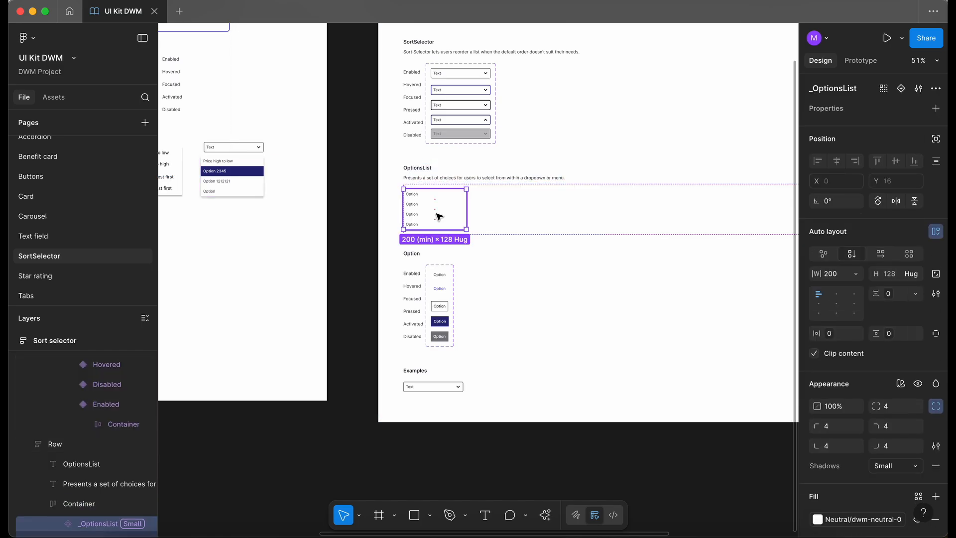
left_click(472, 387)
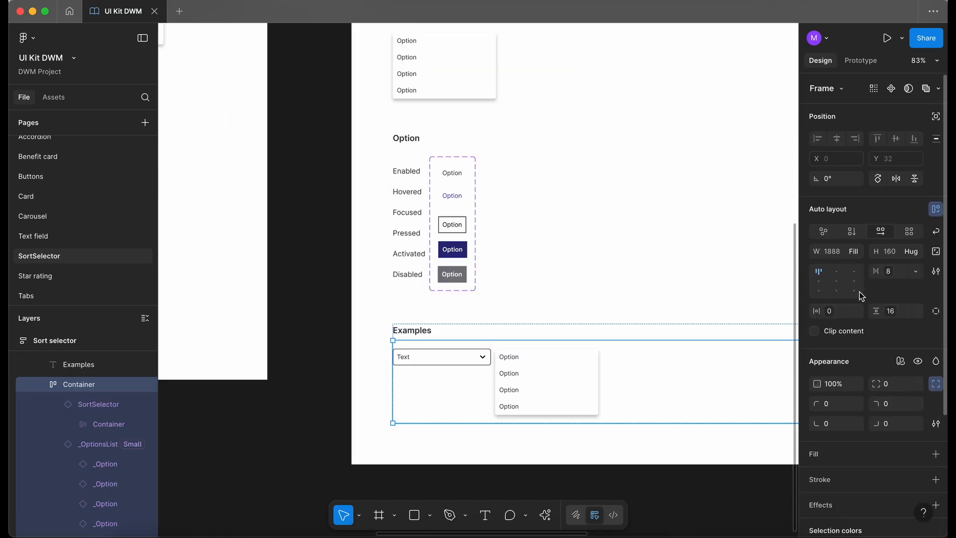
Step: Switch the Examples container to vertical auto layout and set the gap between its items to 4
left_click(853, 232)
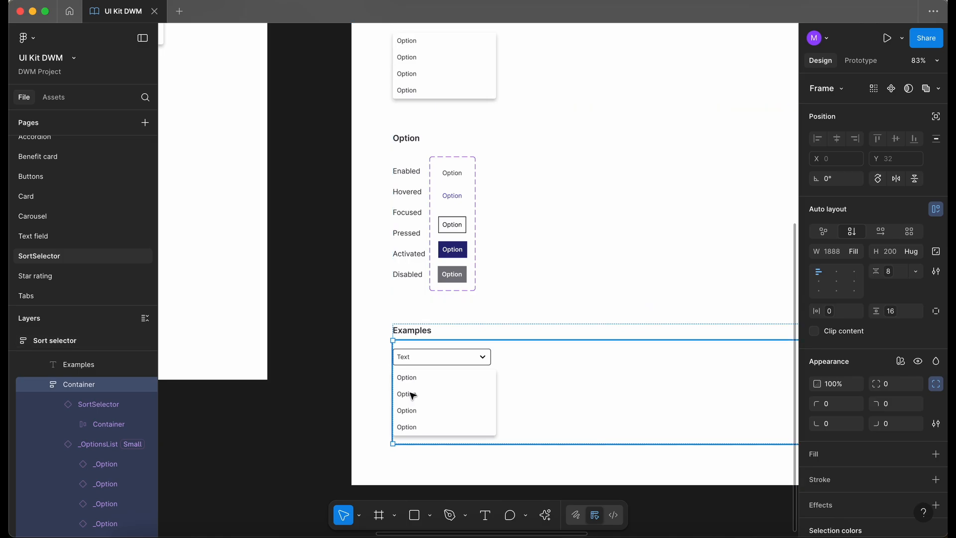
scroll(409, 396, "up", 3)
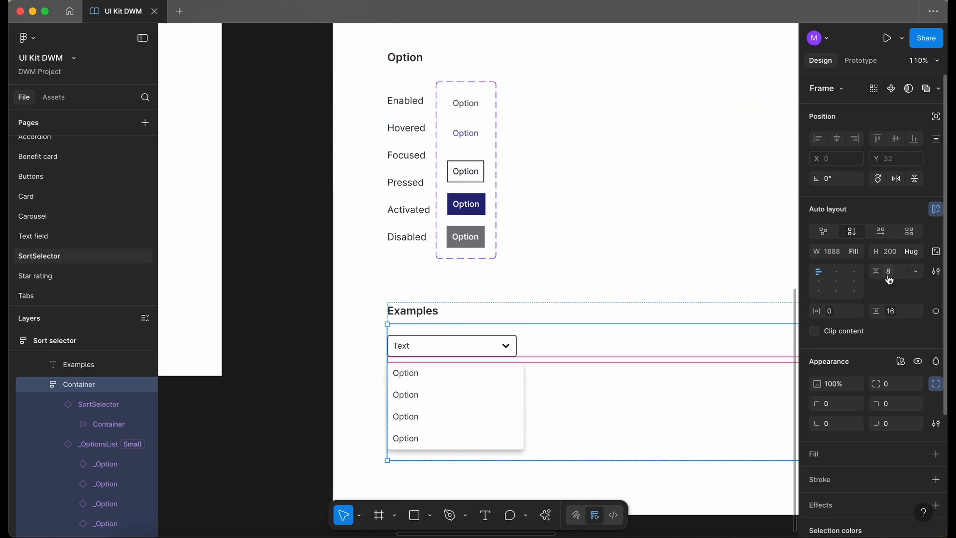
left_click(888, 280)
left_click(857, 385)
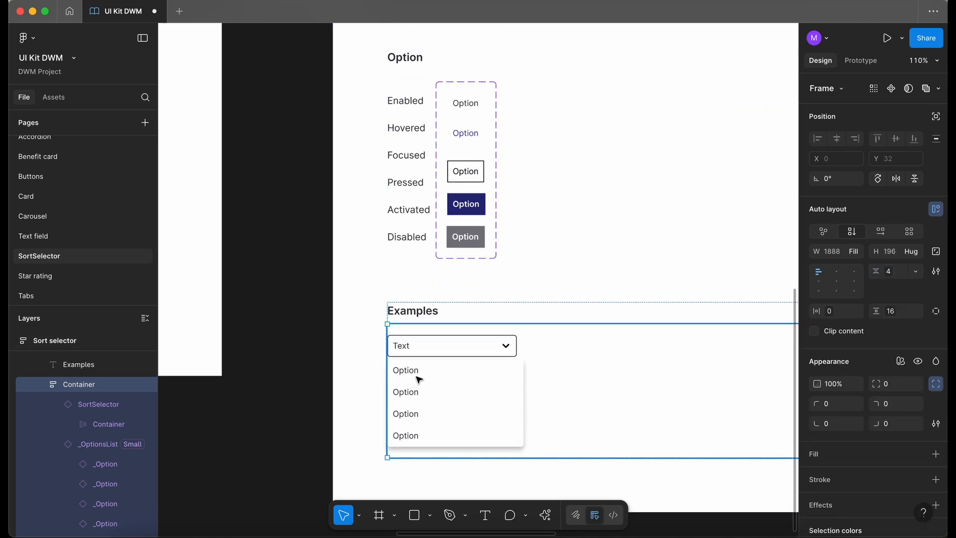
scroll(422, 380, "up", 5)
left_click(450, 378)
scroll(450, 378, "up", 3)
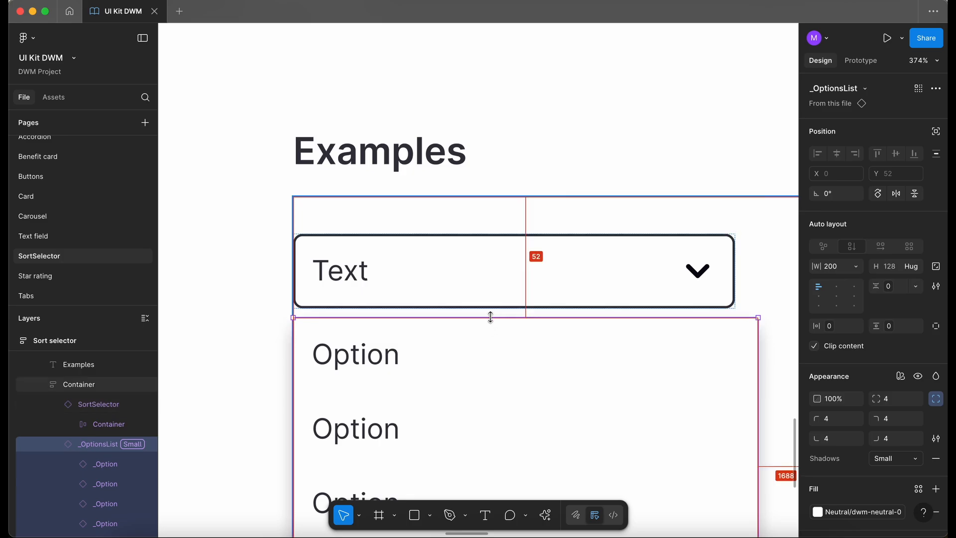
scroll(500, 315, "down", 5)
scroll(498, 302, "down", 1)
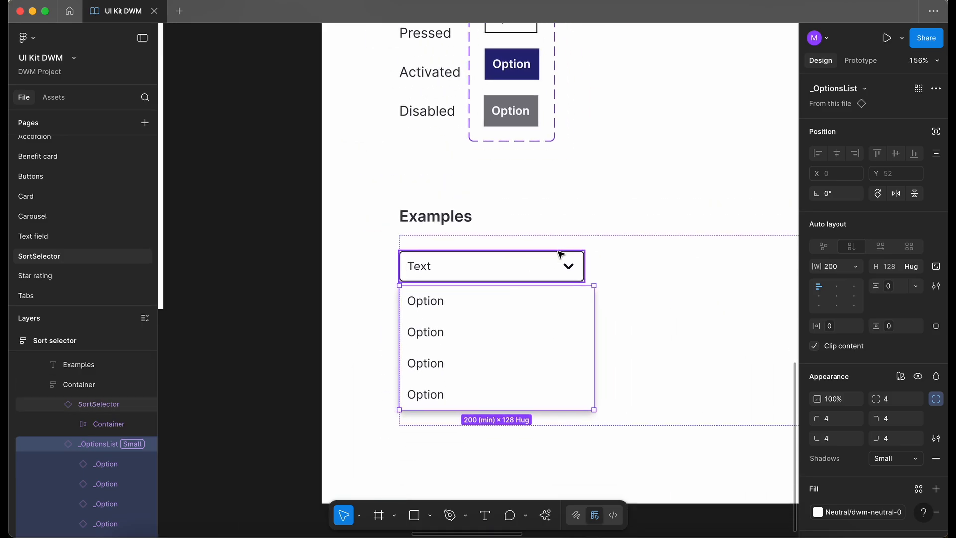
Step: Set the States property of the SortSelector instance in the Examples row to Activated
left_click(571, 269)
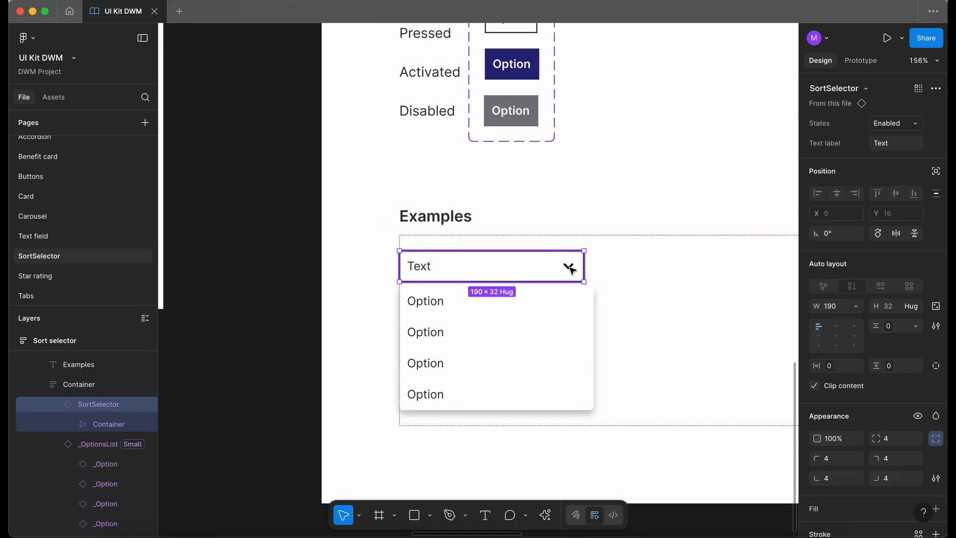
left_click(911, 126)
left_click(874, 163)
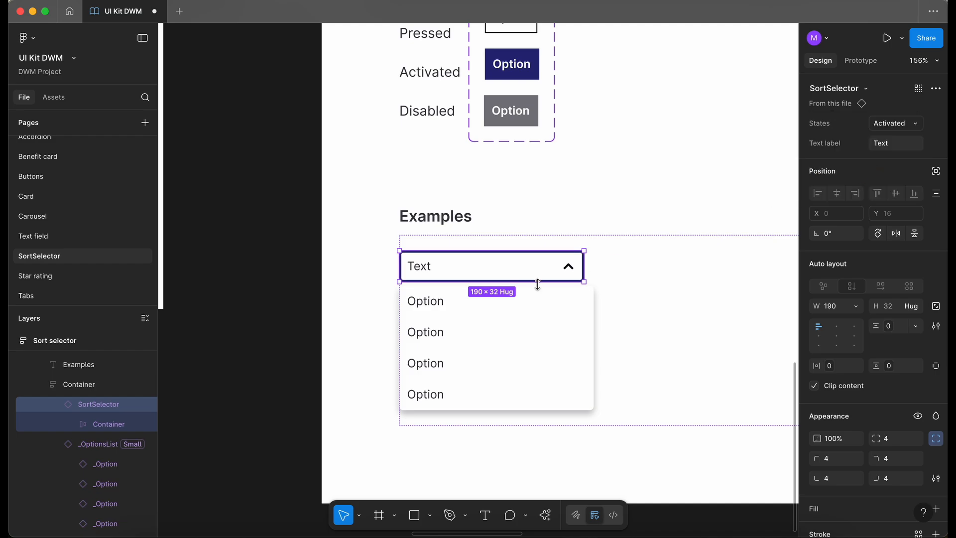
Step: Move the reference list of sort options to the Testing frame's lower right corner, near the Examples row
scroll(538, 285, "down", 8)
left_click(416, 273)
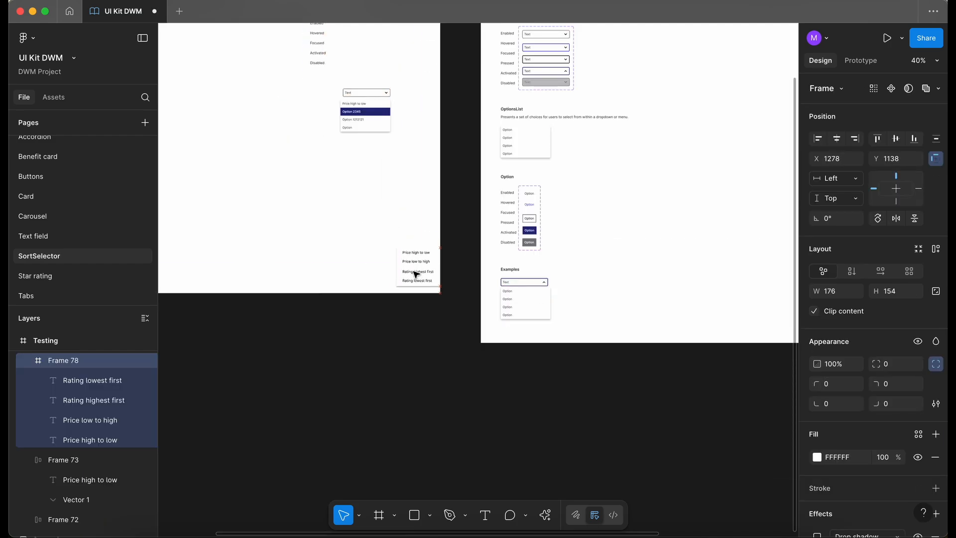
scroll(541, 335, "up", 5)
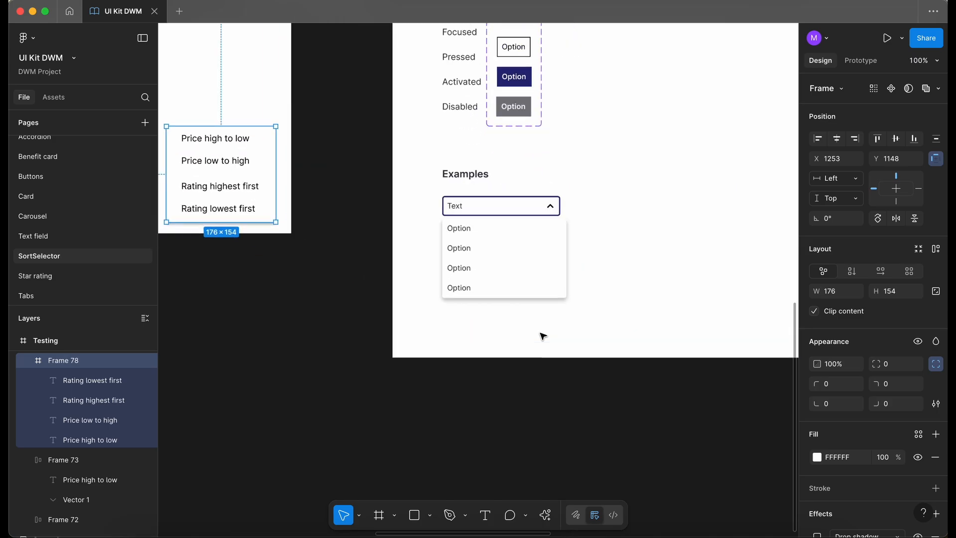
Step: Set the four example option texts to "Price high to low", "Price low to high", "Rating highest first" and "Rating lowest first"
double_click(558, 288)
type("Pri")
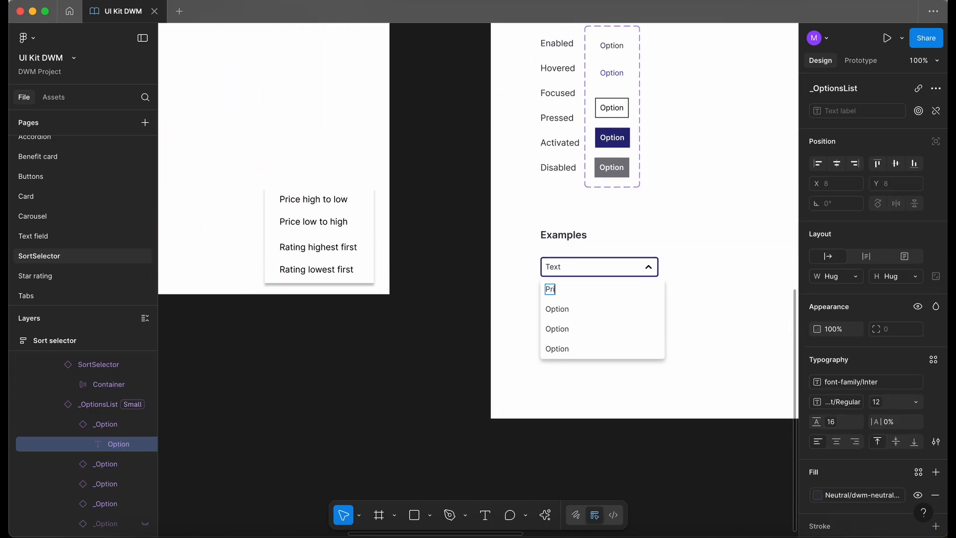
type("ce high to low")
double_click(557, 308)
type("Pr")
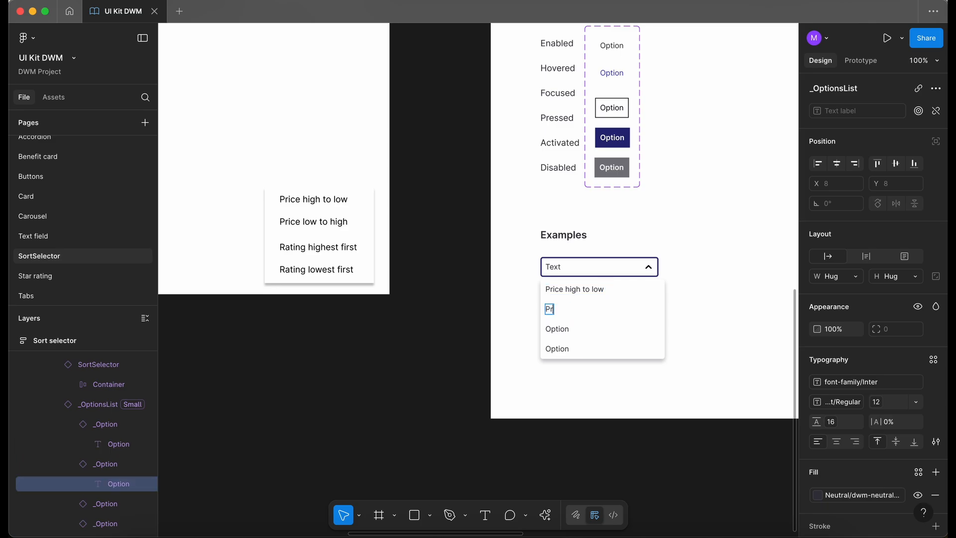
type("ice low to high")
left_click(557, 329)
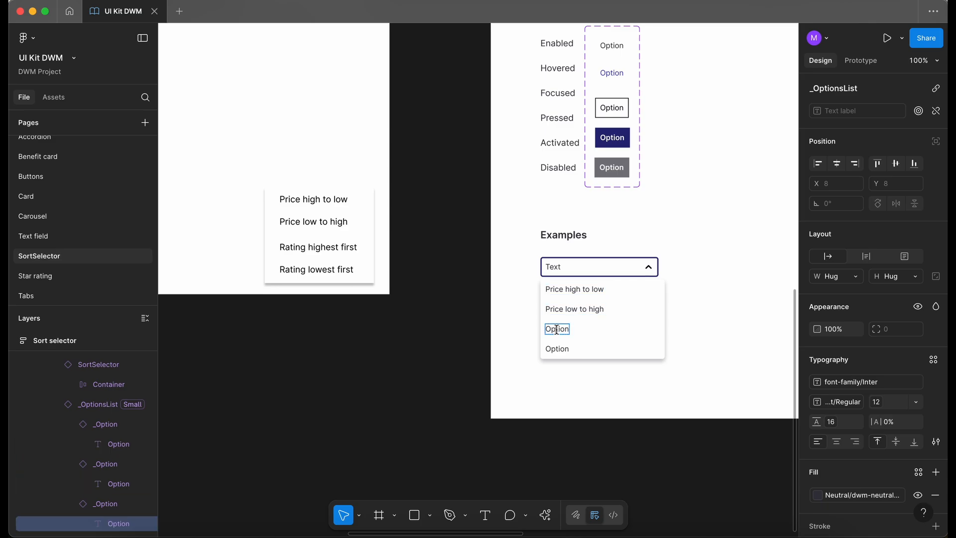
double_click(556, 329)
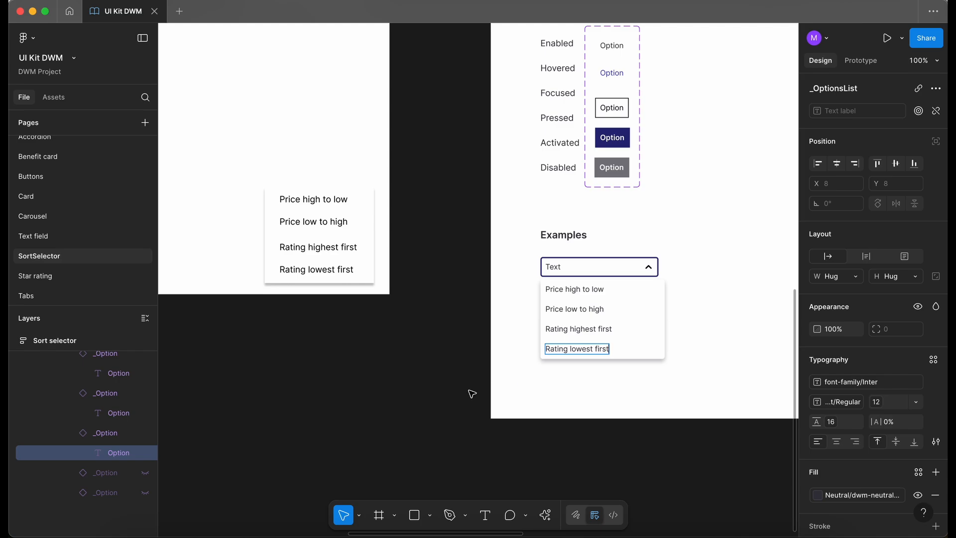
left_click(451, 393)
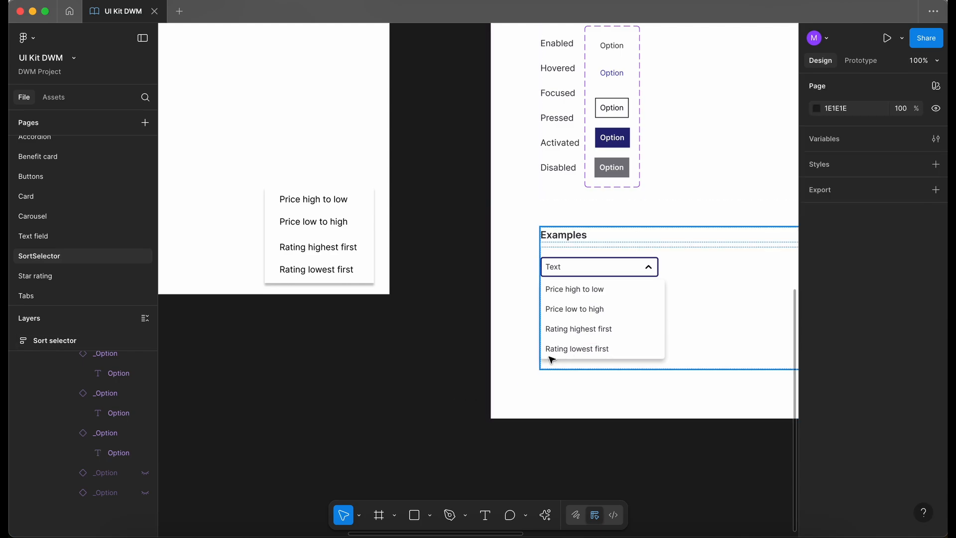
Step: Set the States property of the "Price low to high" option in the Examples options list to Activated
scroll(552, 360, "right", 2)
scroll(549, 295, "up", 5)
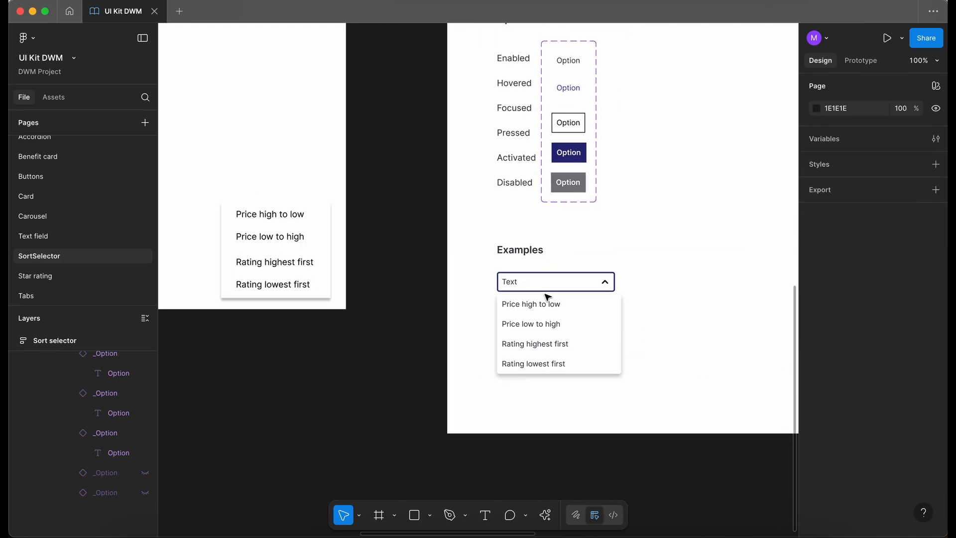
scroll(562, 313, "up", 2)
left_click(570, 312)
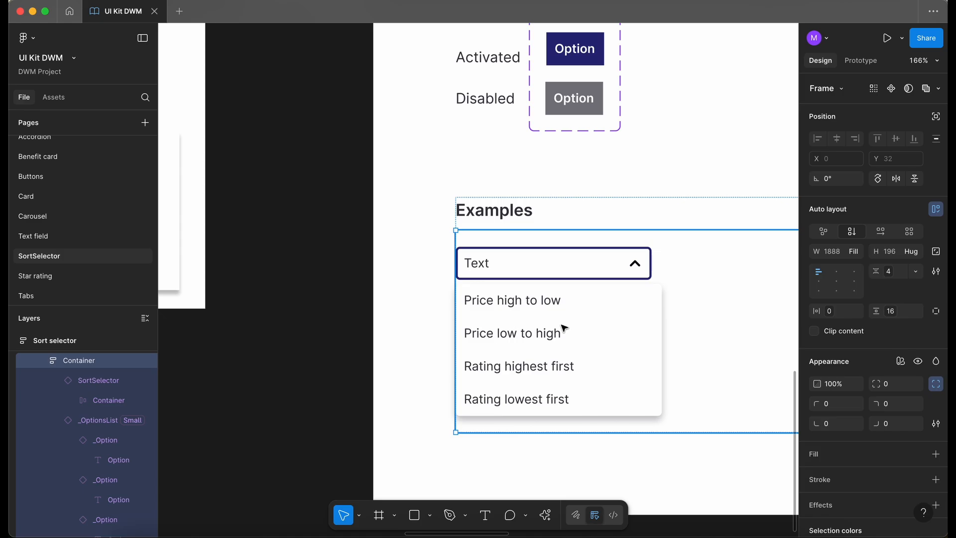
double_click(564, 328)
double_click(564, 327)
left_click(892, 123)
left_click(857, 168)
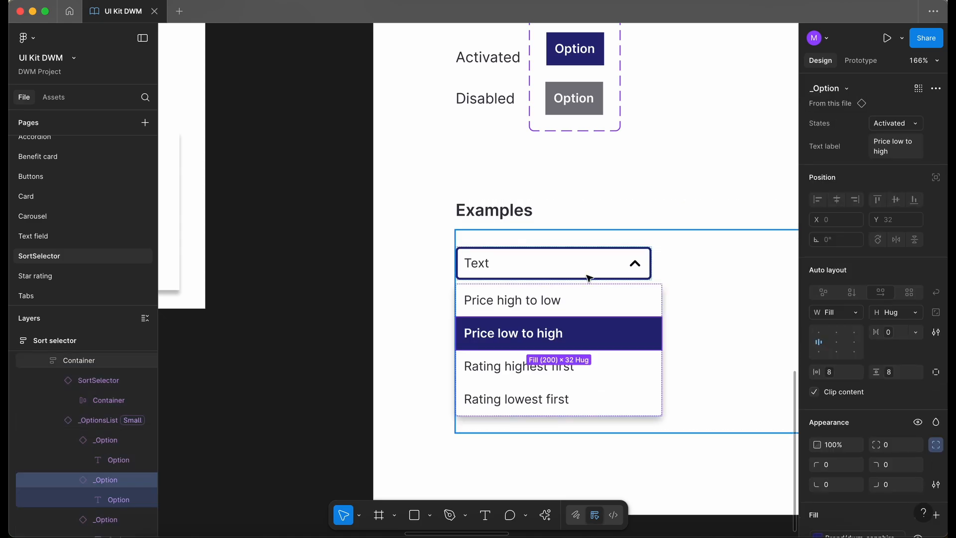
Step: Change the text of the SortSelector instance in the Examples row to "Price low to high"
double_click(487, 273)
type("Price low to high")
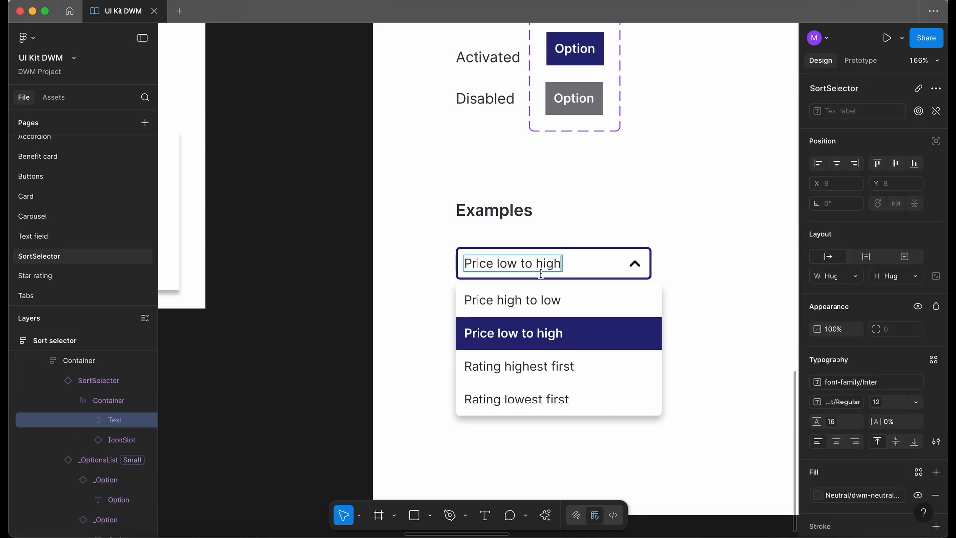
left_click(349, 308)
Step: Copy the OptionsList description beneath the Examples heading and reword it to "The Options List should appear 4px below the Sort Selector."
scroll(349, 309, "down", 5)
scroll(349, 308, "up", 3)
double_click(438, 114)
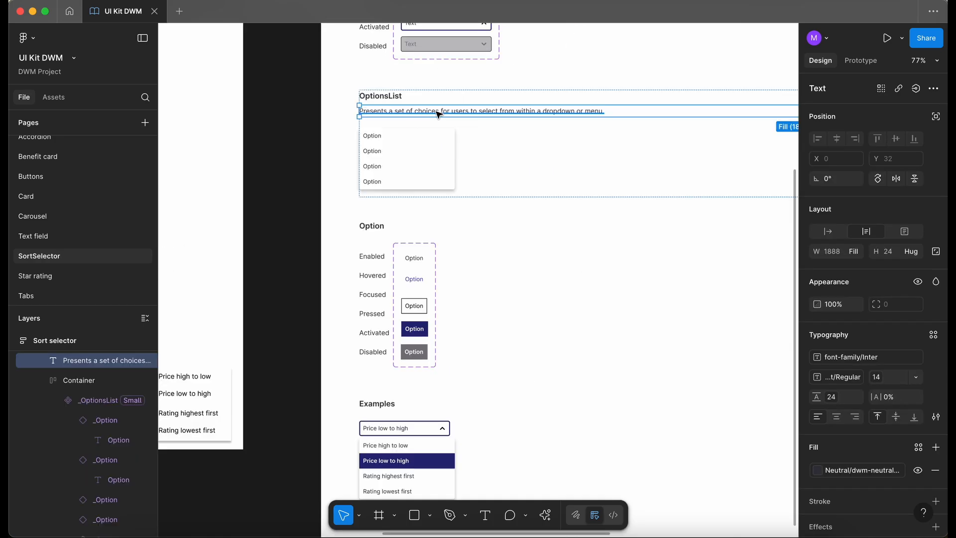
key("super+c")
left_click(391, 403)
key("super+v")
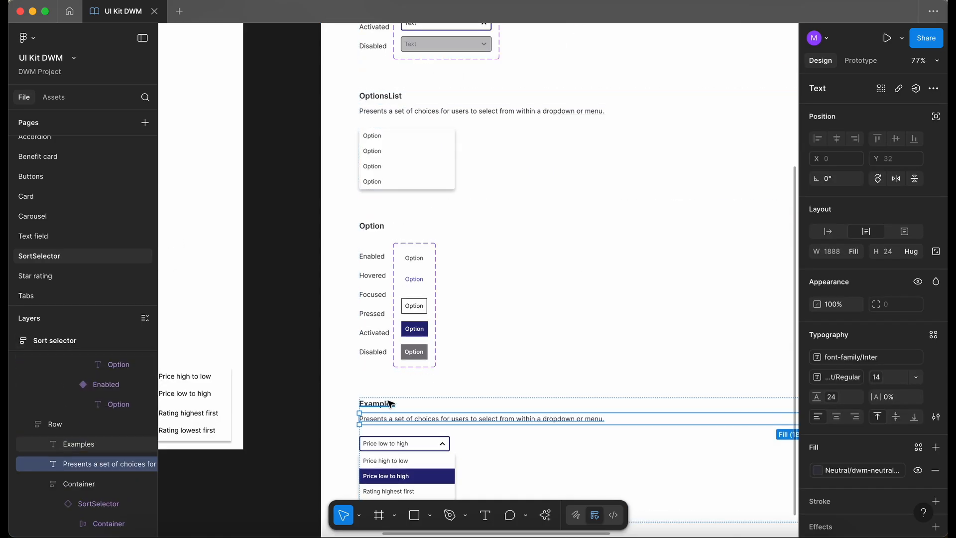
scroll(466, 301, "down", 5)
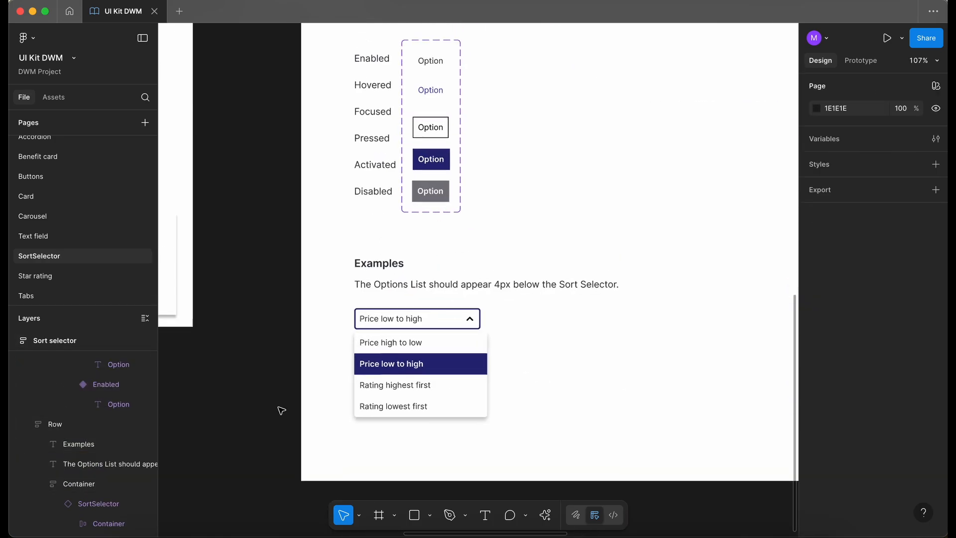
scroll(282, 411, "down", 3)
left_click(420, 239)
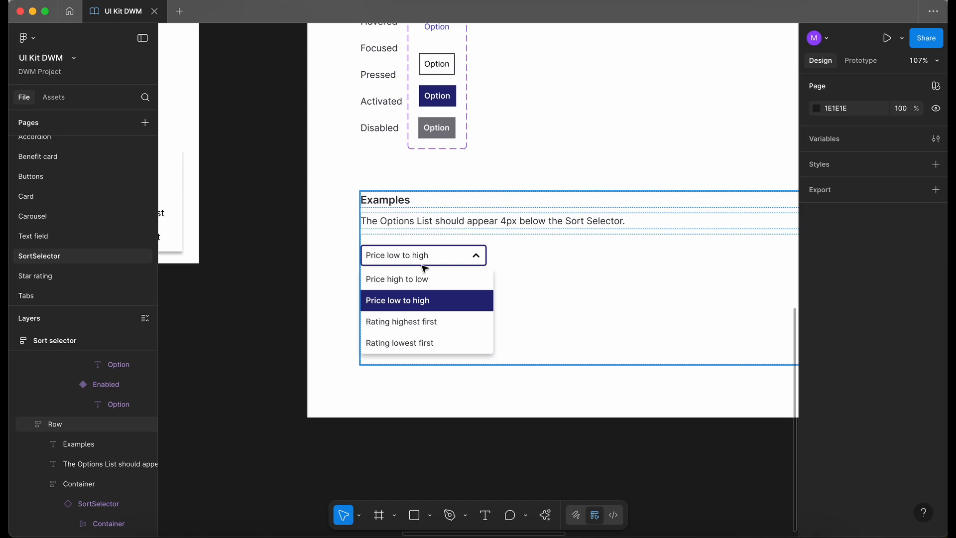
left_click(264, 341)
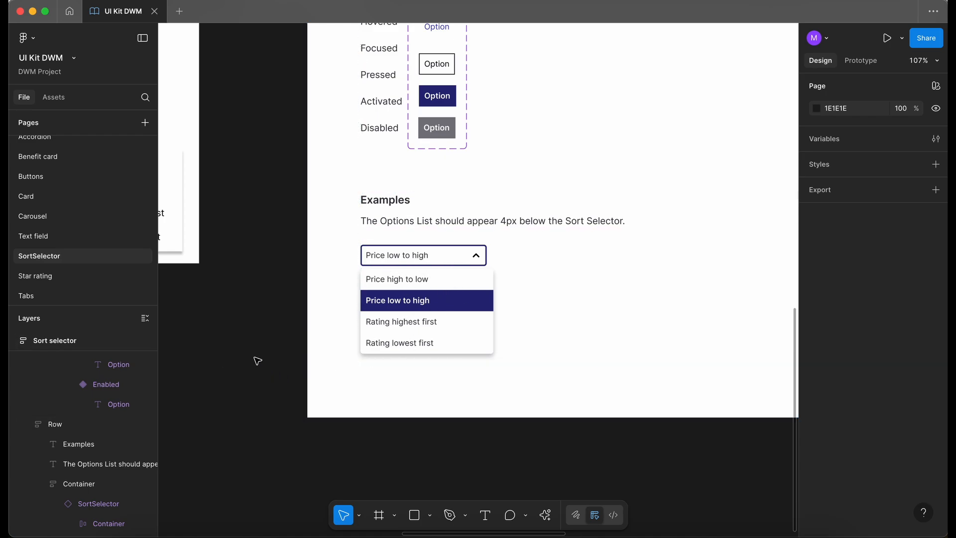
Step: Delete the Testing frame from the SortSelector page and lock the Sort selector frame
scroll(258, 360, "down", 6)
scroll(226, 347, "left", 4)
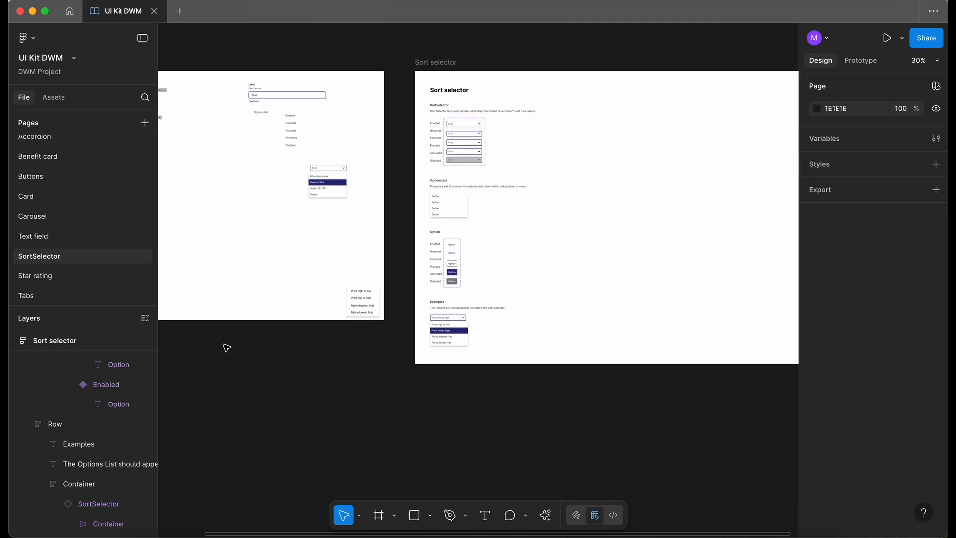
scroll(226, 348, "left", 5)
scroll(229, 344, "up", 1)
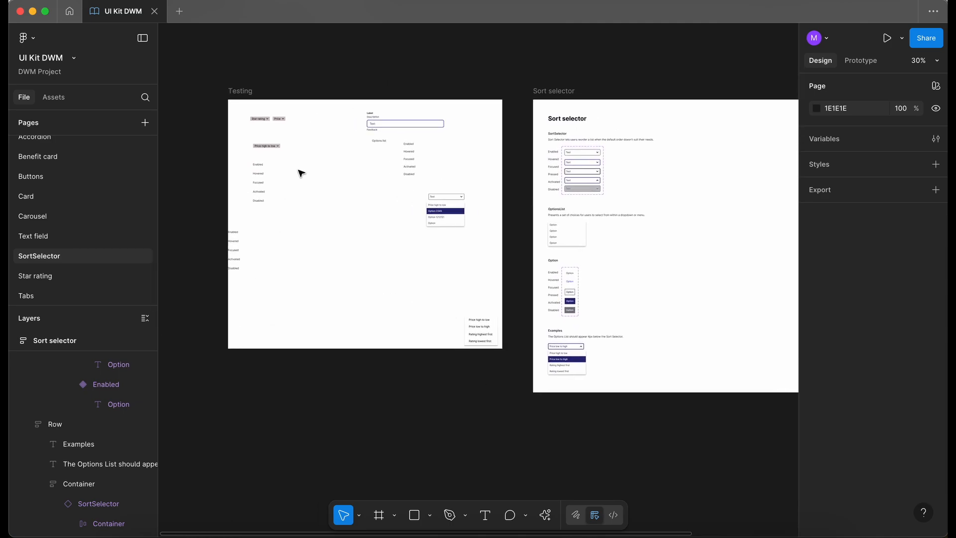
scroll(267, 155, "up", 5)
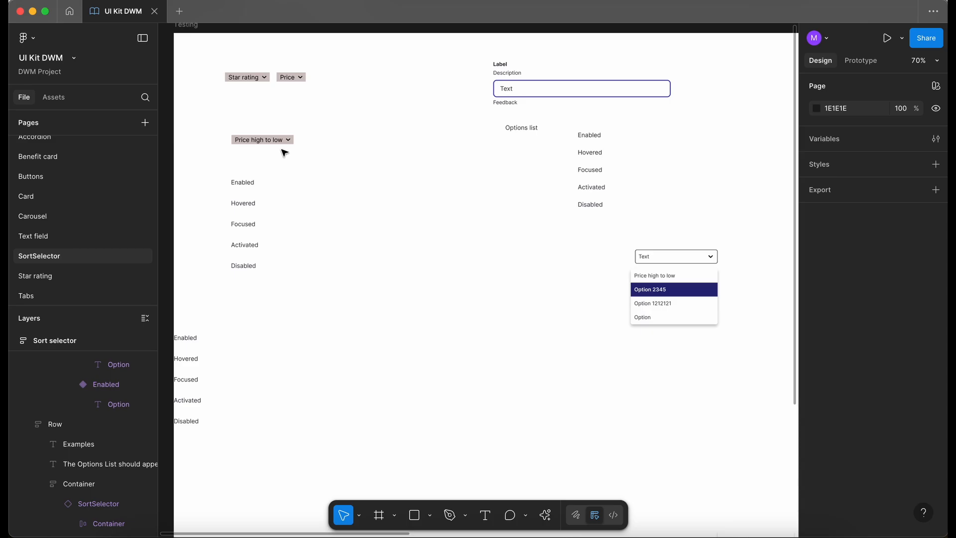
scroll(285, 153, "down", 6)
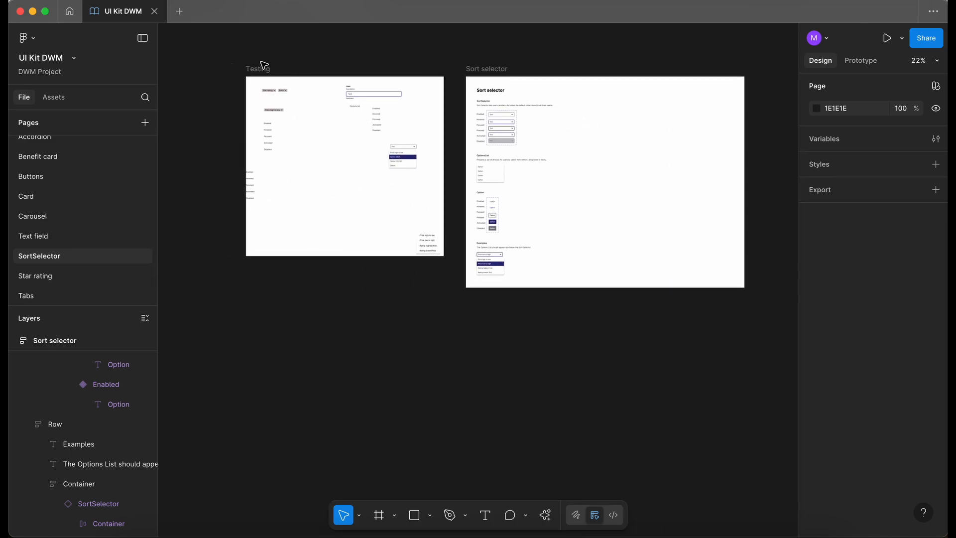
scroll(264, 66, "up", 3)
left_click(246, 84)
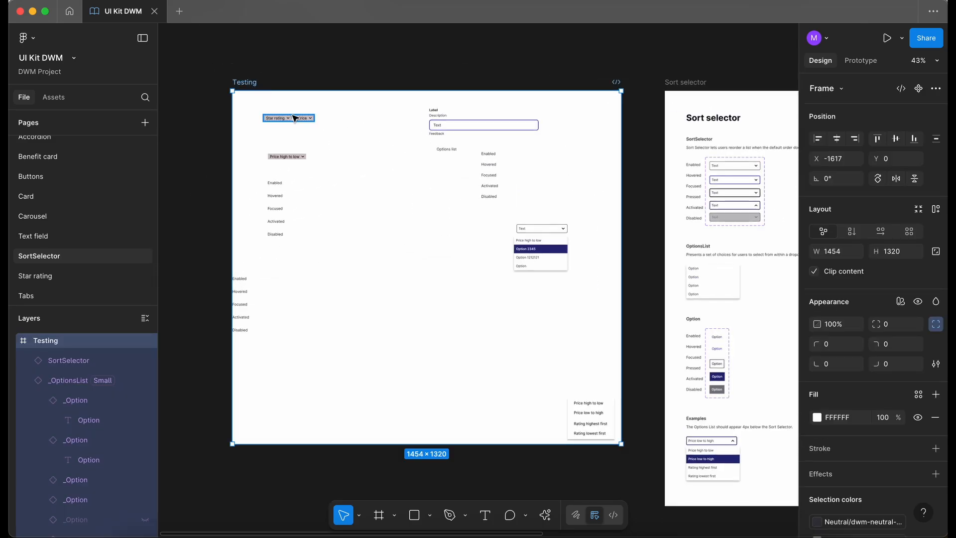
key("Delete")
scroll(297, 119, "right", 10)
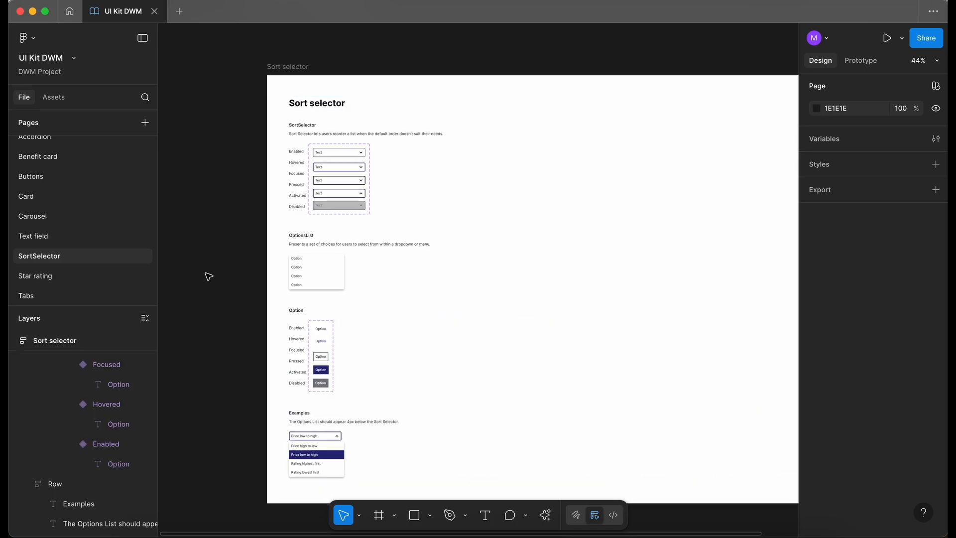
scroll(81, 407, "up", 15)
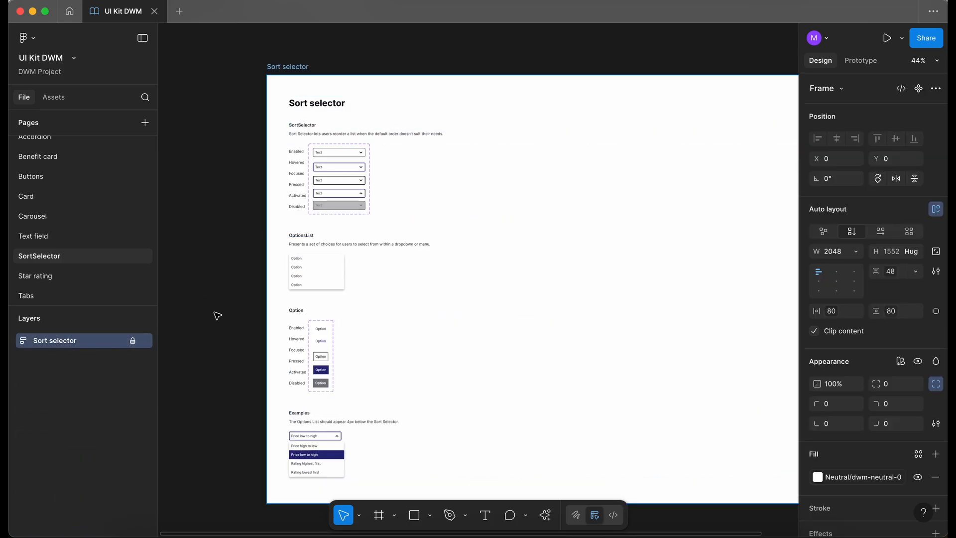
Step: Publish the UI Kit DWM library with the SortSelector component and the change description "Added new page for SortSelector component."
left_click(52, 98)
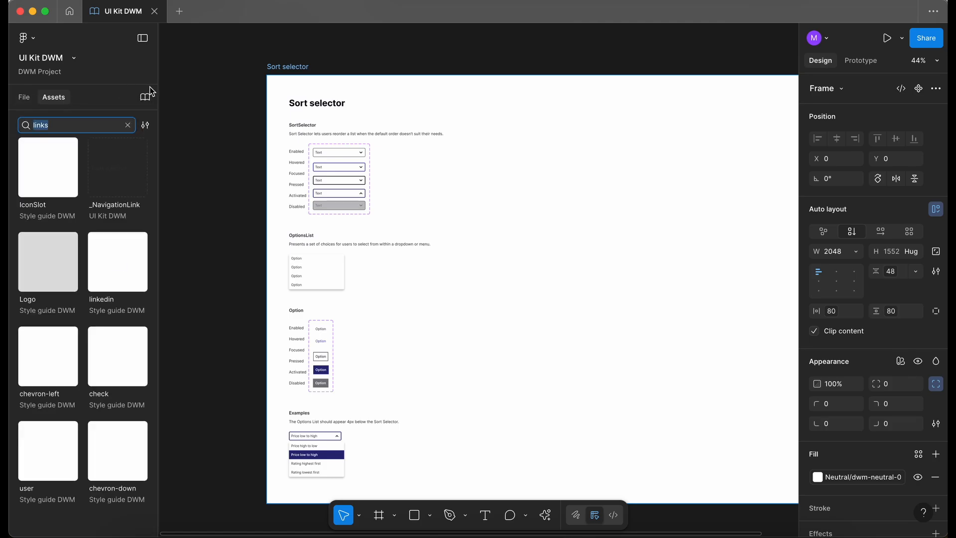
left_click(145, 98)
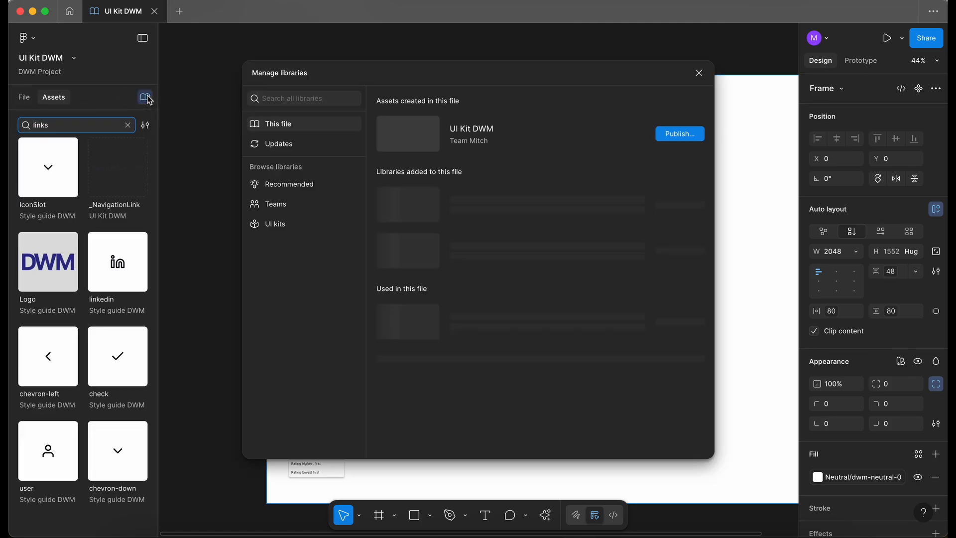
left_click(687, 138)
left_click(402, 225)
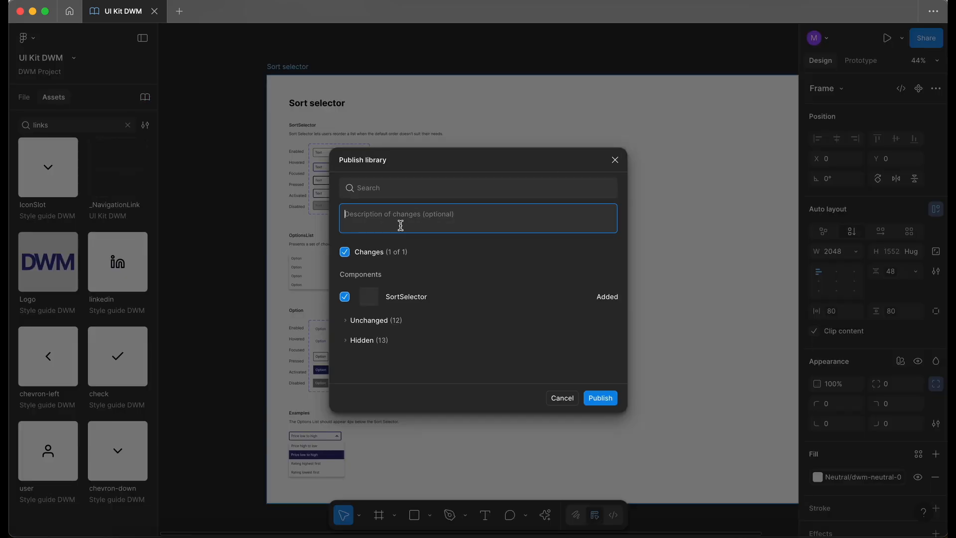
type("Added new page for SortSelector component.")
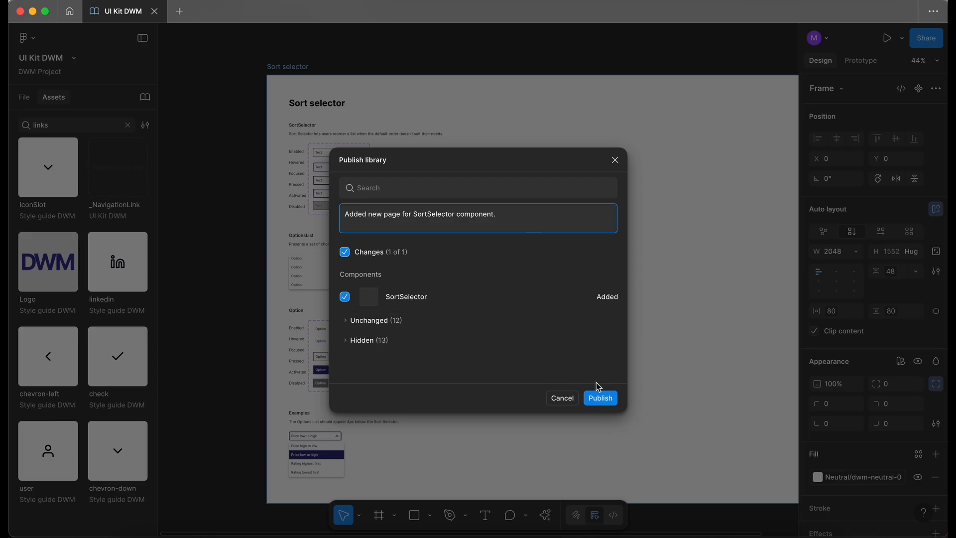
left_click(601, 398)
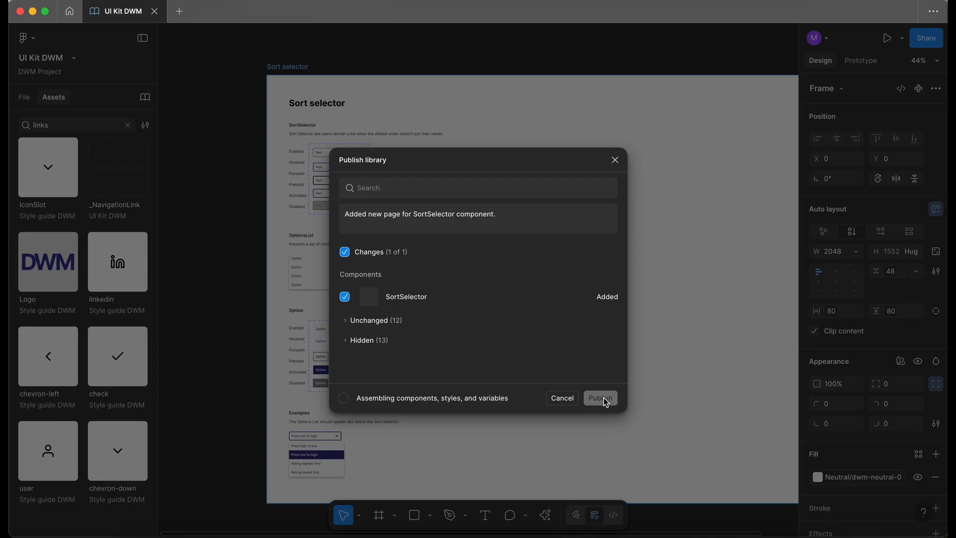
scroll(442, 290, "down", 2)
scroll(442, 290, "left", 2)
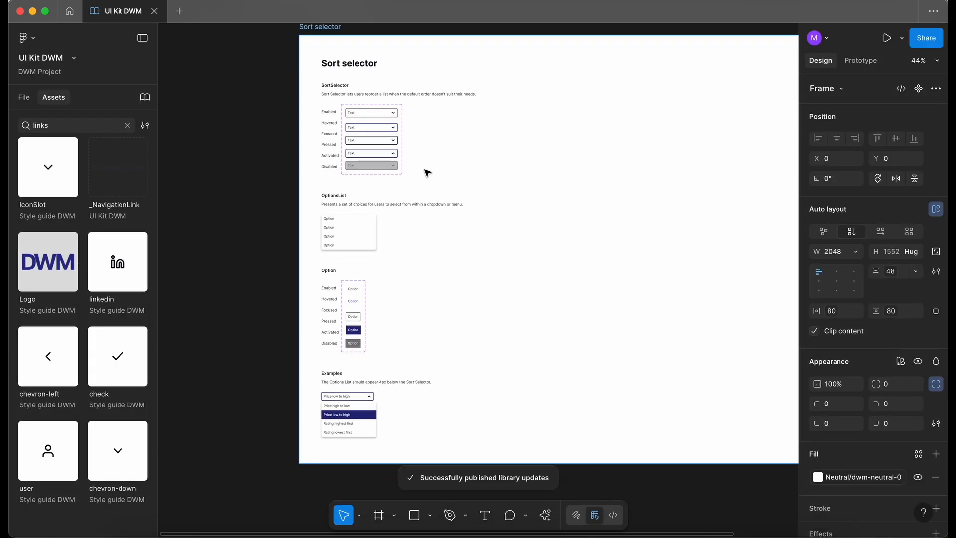
left_click(225, 209)
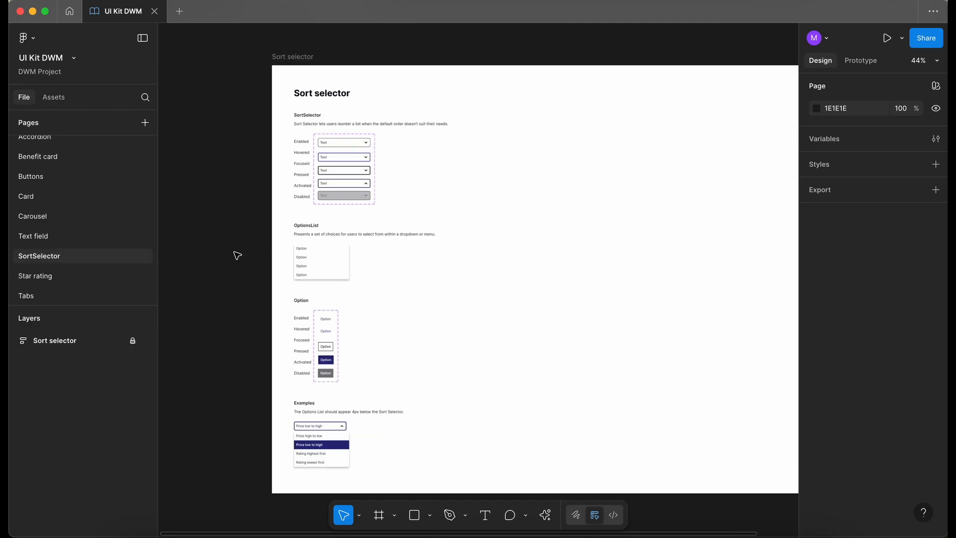
scroll(237, 255, "right", 2)
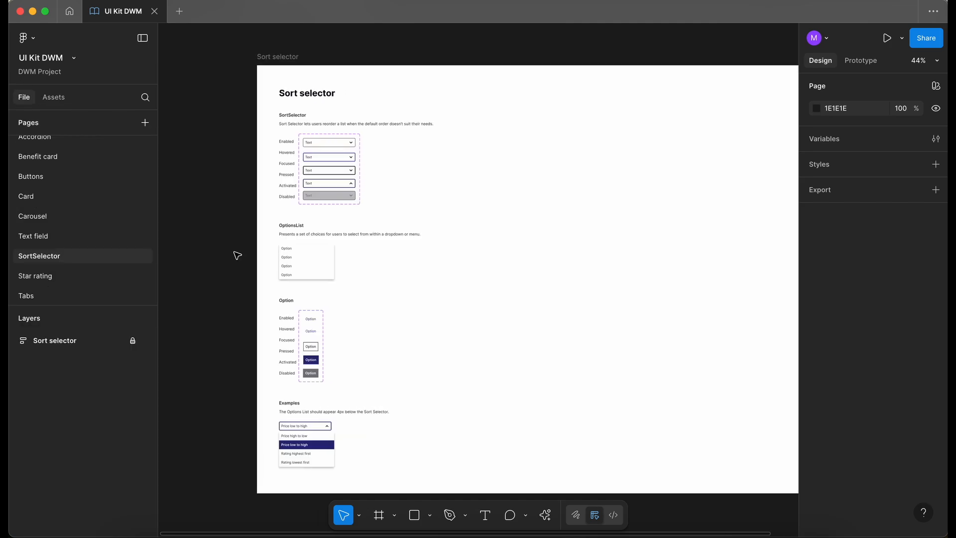
Step: Open the DWM research file from the DWM Project and go to its Wireframes page
left_click(70, 11)
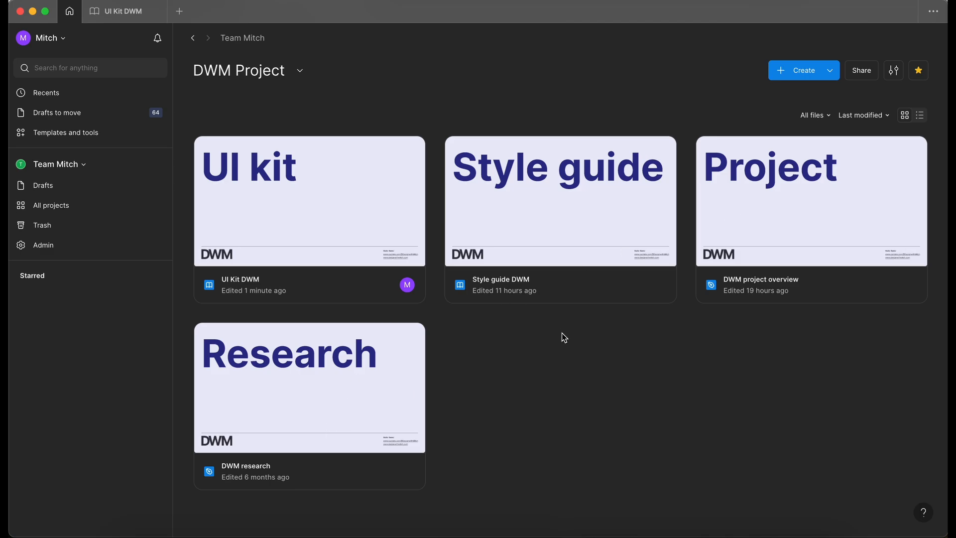
left_click(294, 408)
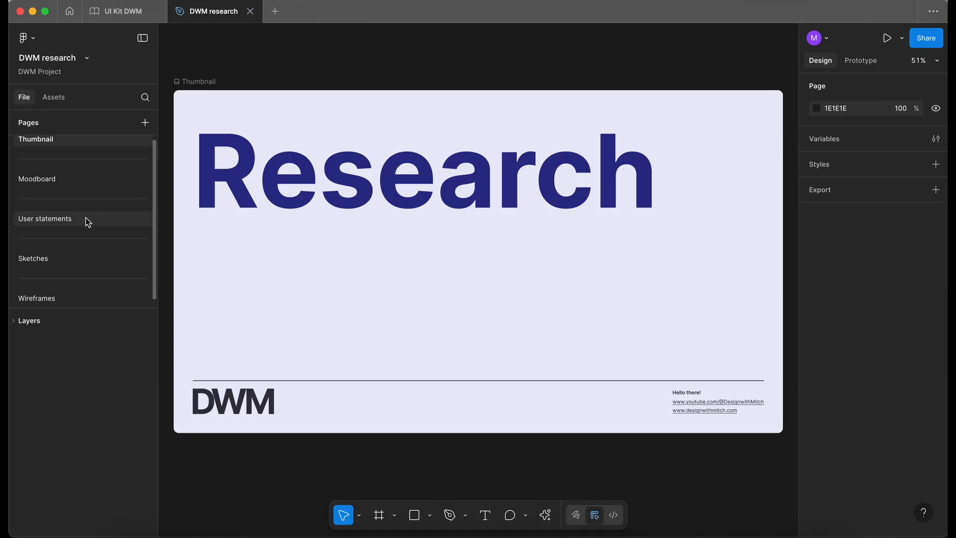
left_click(73, 297)
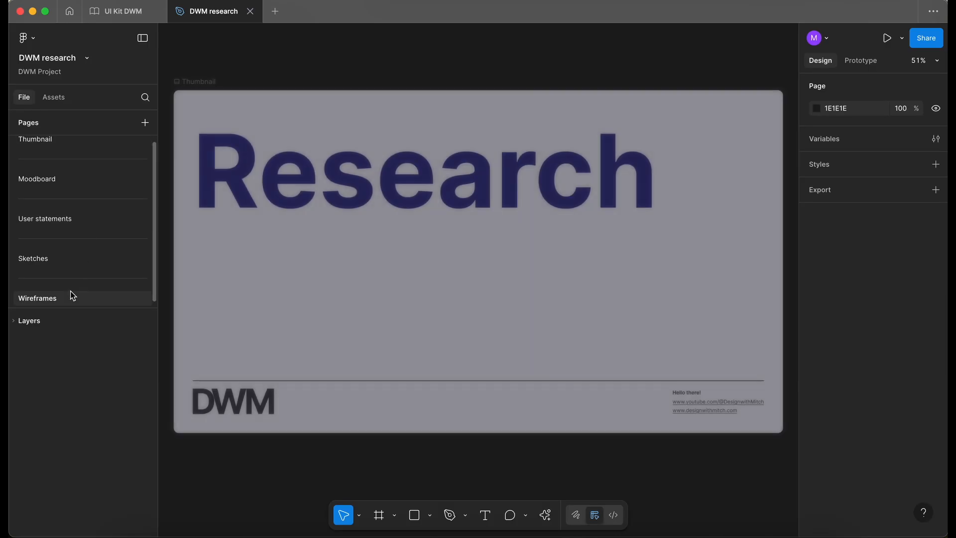
Step: Examine the Courses/Merch layout in Wireframe - 6, from its navigation and filters through the course and merchandise cards to the footer
scroll(483, 234, "up", 10)
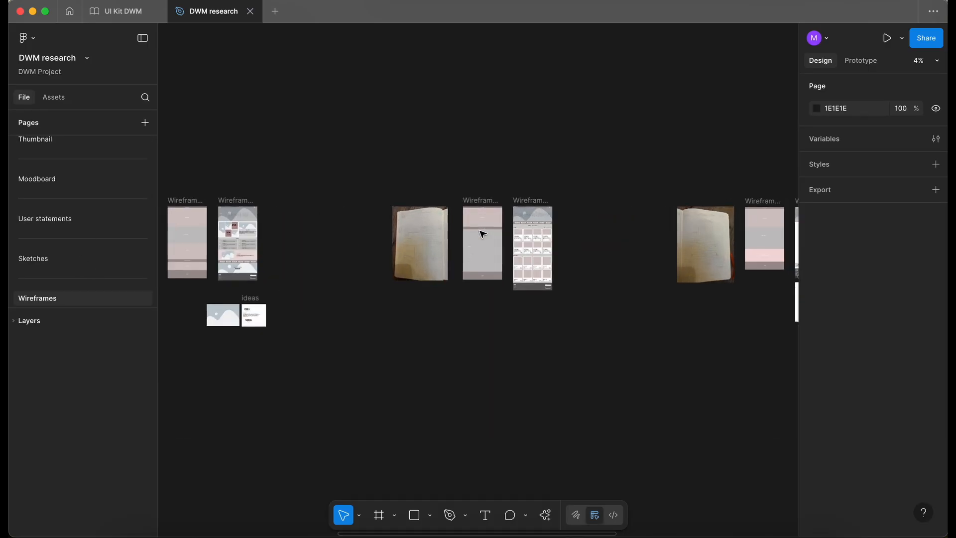
scroll(482, 232, "left", 5)
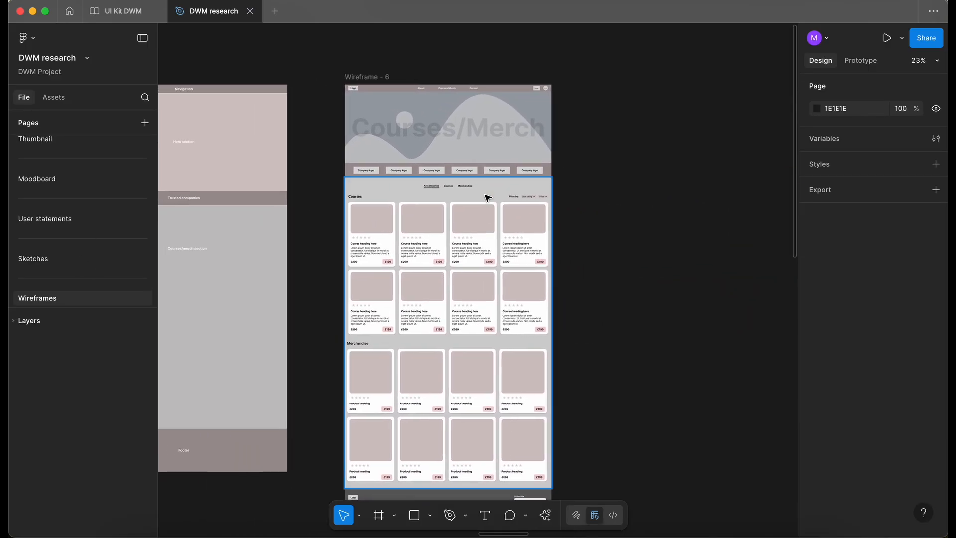
scroll(473, 150, "up", 8)
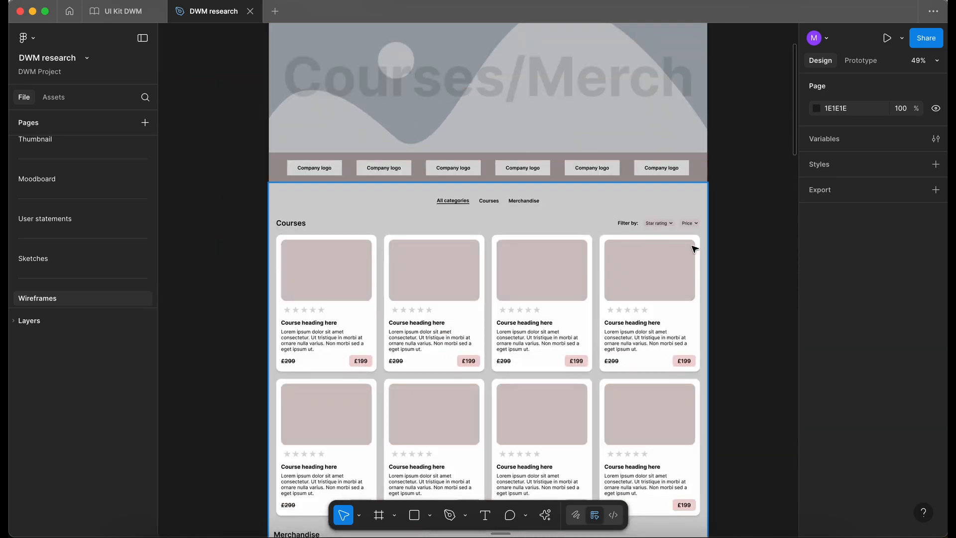
scroll(622, 219, "up", 5)
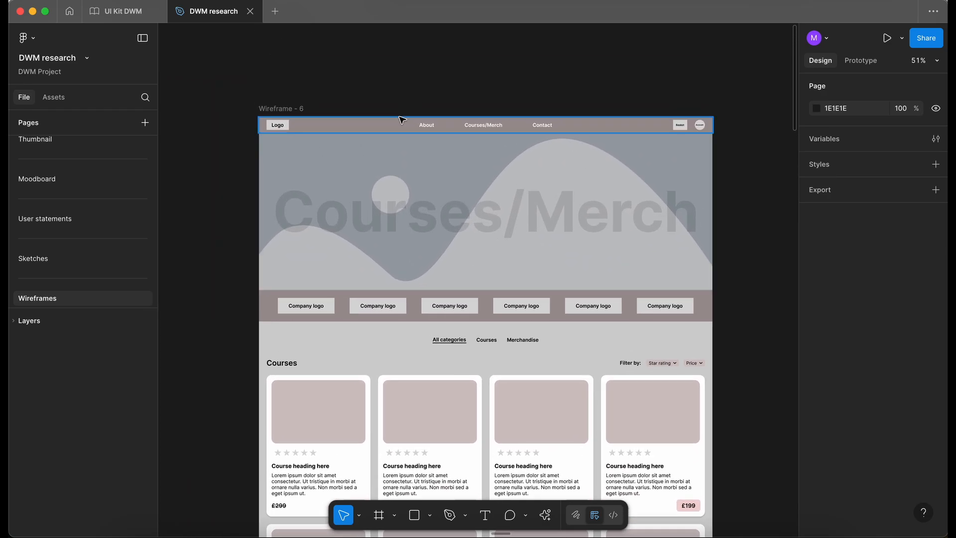
scroll(472, 141, "down", 4)
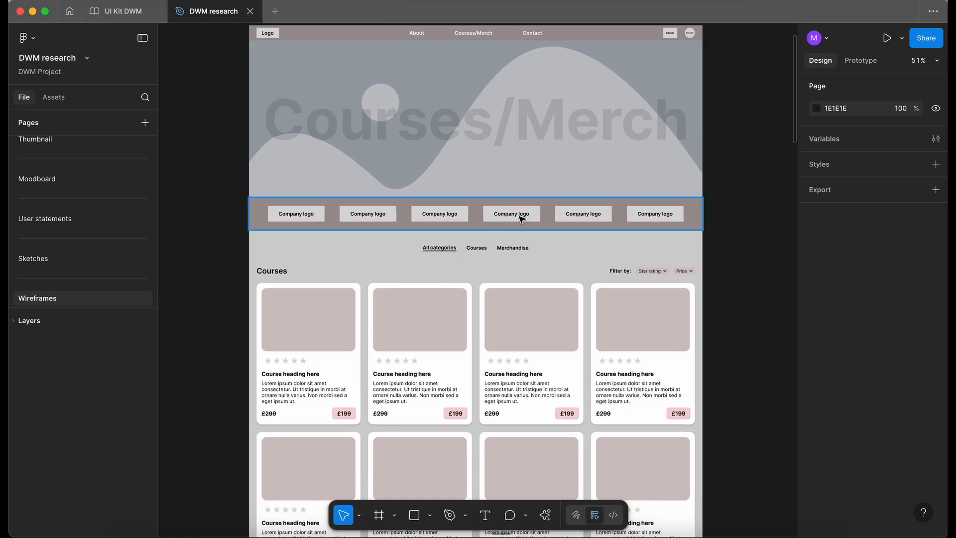
scroll(518, 217, "down", 2)
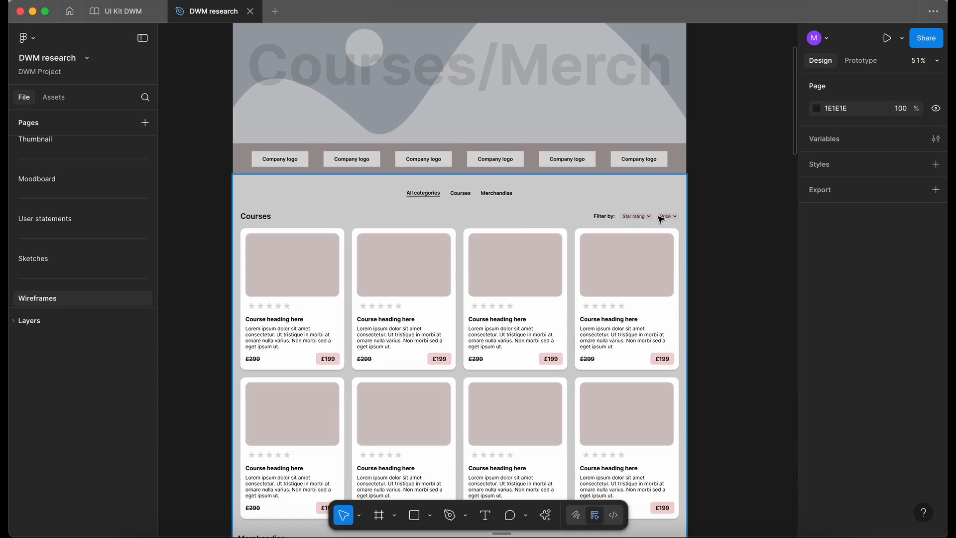
scroll(514, 228, "down", 10)
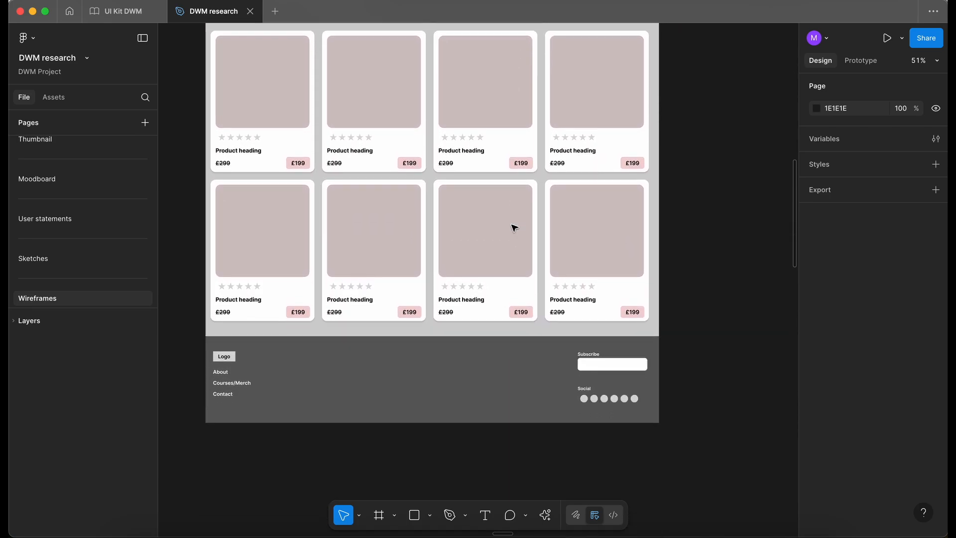
scroll(514, 228, "up", 10)
scroll(515, 228, "down", 5)
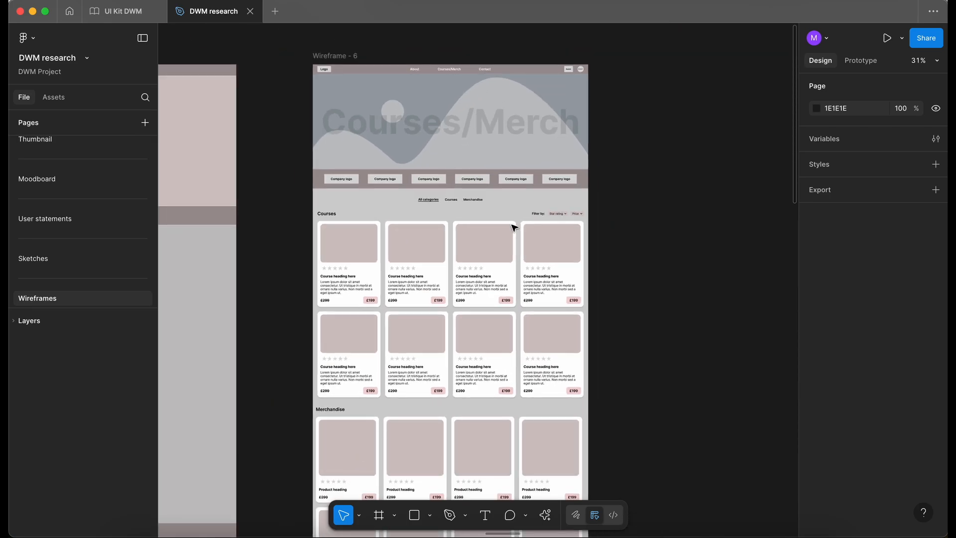
Step: Locate Wireframe - 8 past the contact page sketch and examine its navigation bar and Get in touch hero section
scroll(514, 228, "down", 3)
scroll(514, 228, "right", 10)
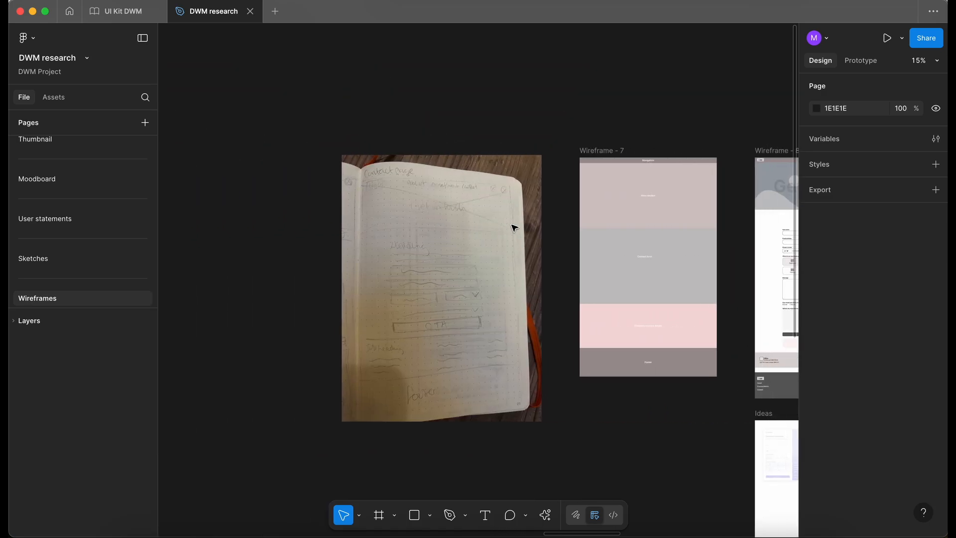
scroll(523, 146, "up", 5)
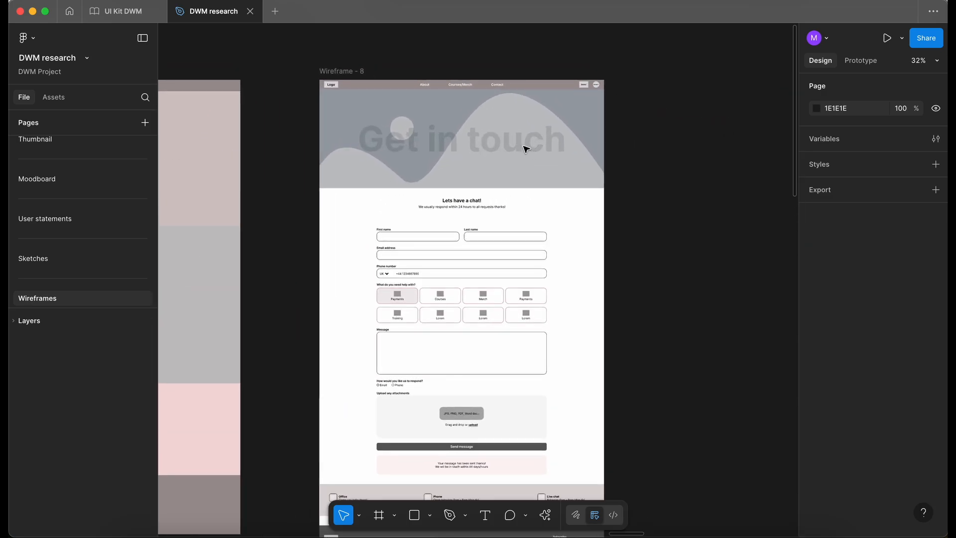
scroll(467, 138, "up", 5)
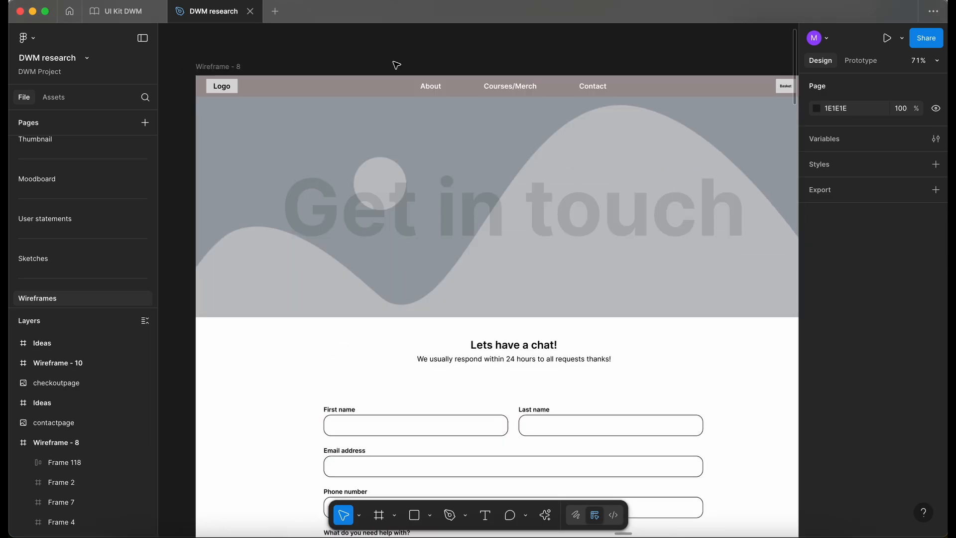
scroll(397, 65, "down", 3)
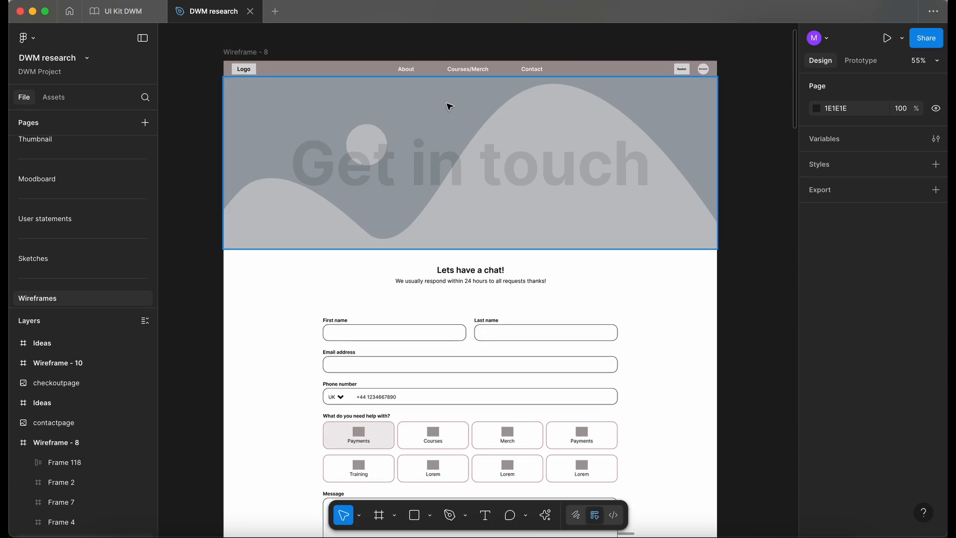
scroll(450, 106, "up", 2)
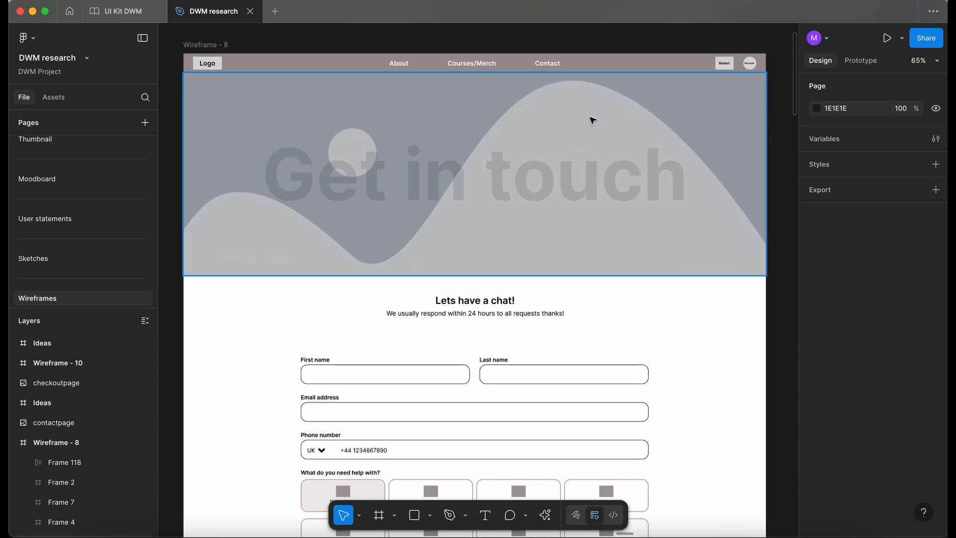
Step: Examine the contact form in Wireframe - 8, including its input fields, help topic cards, response radio buttons, attachment upload, contact details and footer
scroll(583, 152, "down", 10)
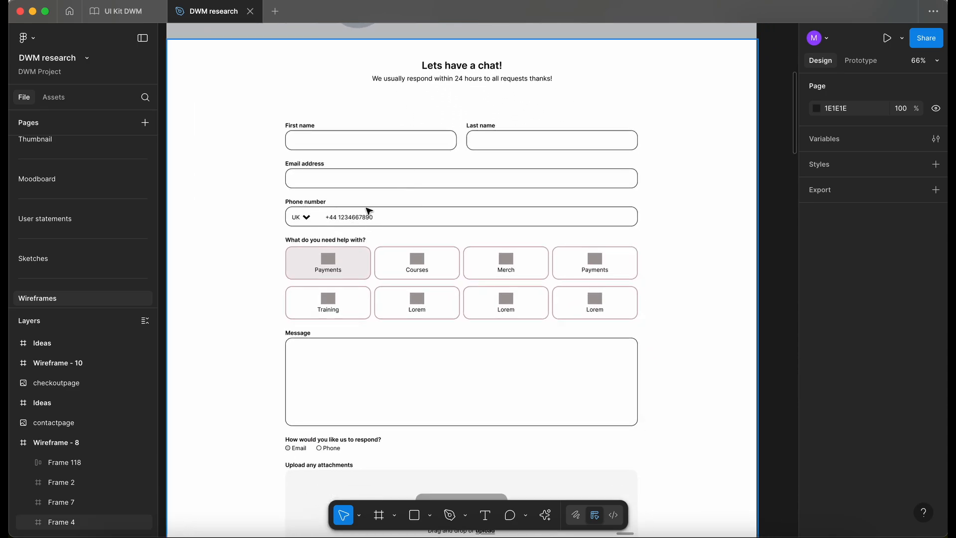
scroll(367, 249, "up", 3)
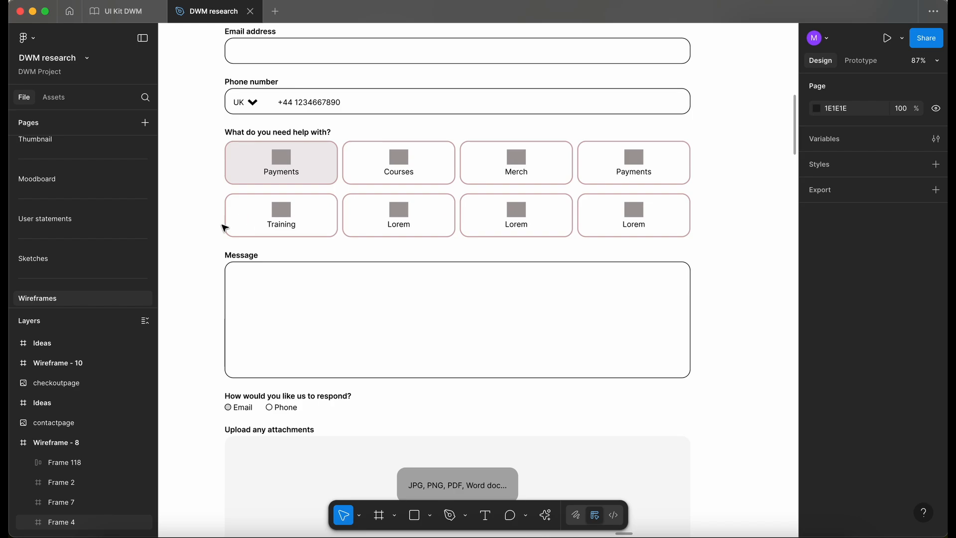
scroll(223, 227, "down", 3)
scroll(244, 198, "down", 4)
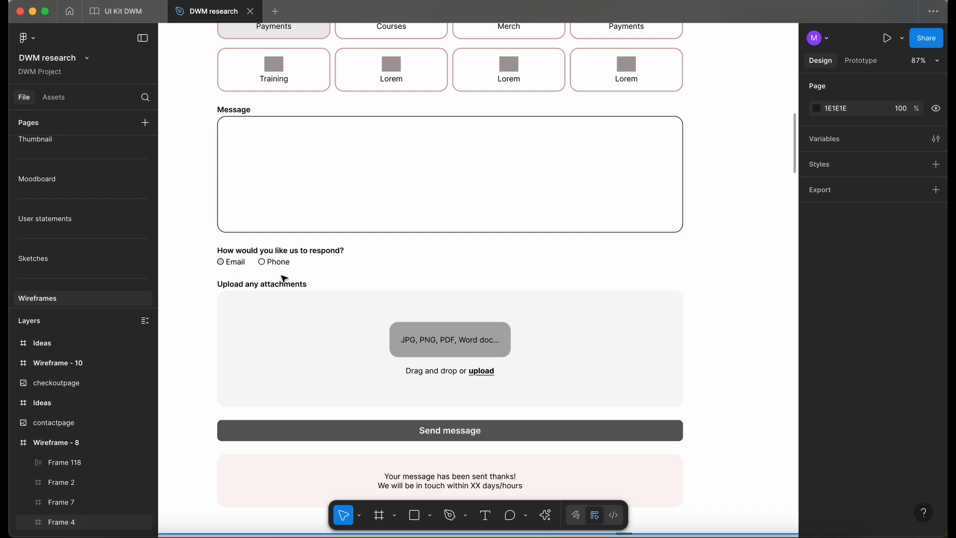
scroll(285, 278, "down", 2)
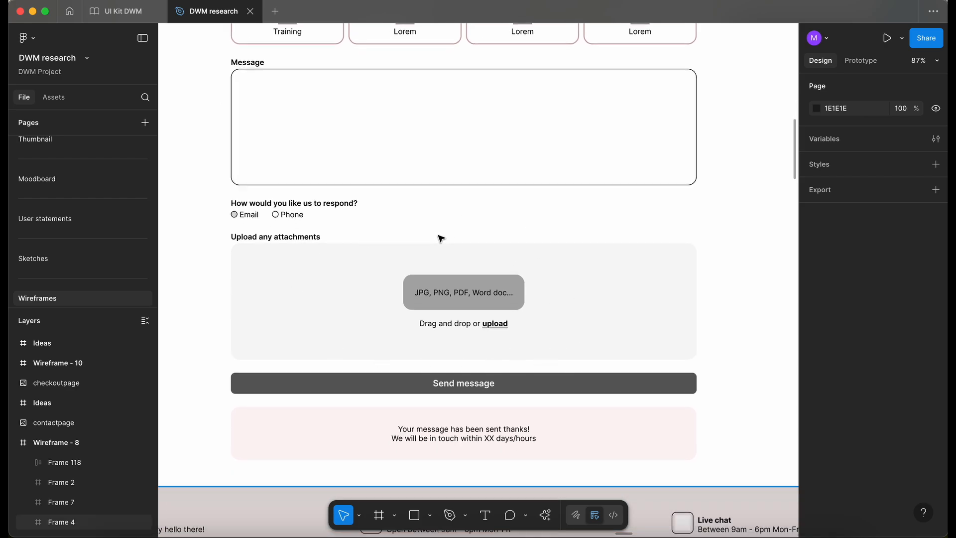
scroll(441, 239, "down", 3)
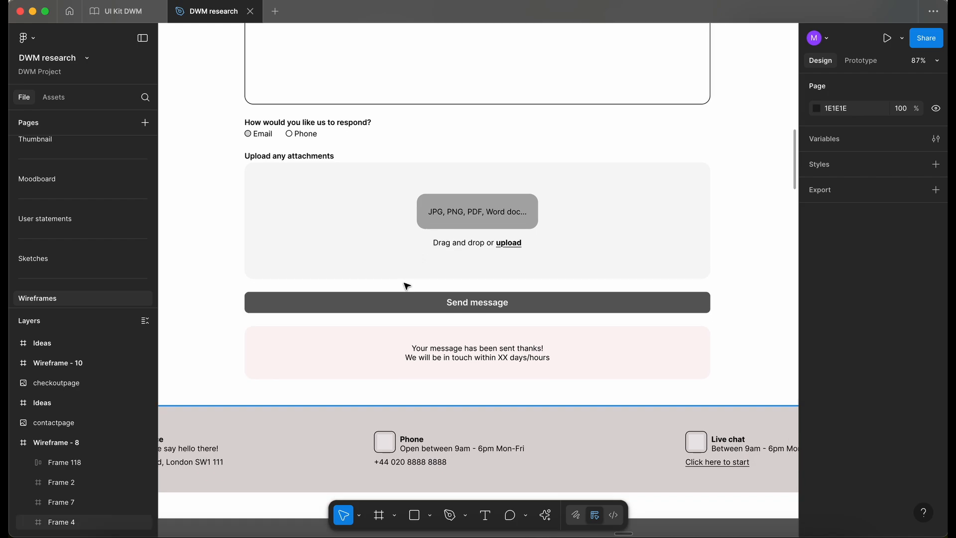
scroll(407, 286, "down", 3)
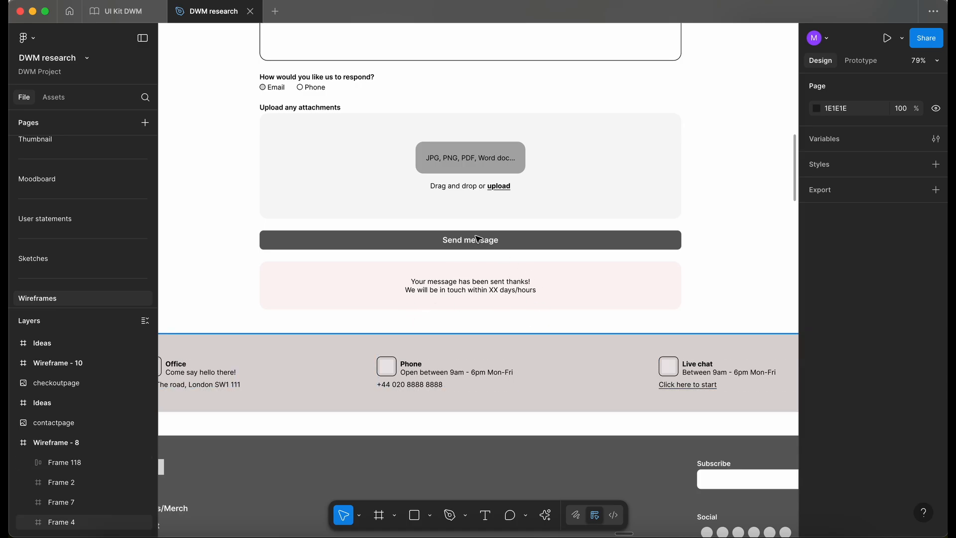
scroll(481, 234, "down", 2)
scroll(480, 293, "down", 3)
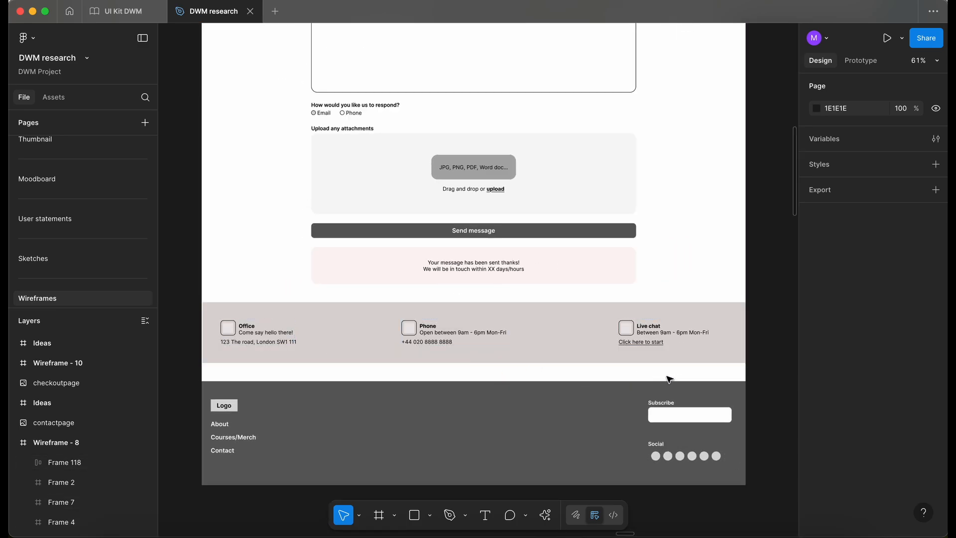
scroll(444, 403, "up", 3)
scroll(319, 340, "up", 5)
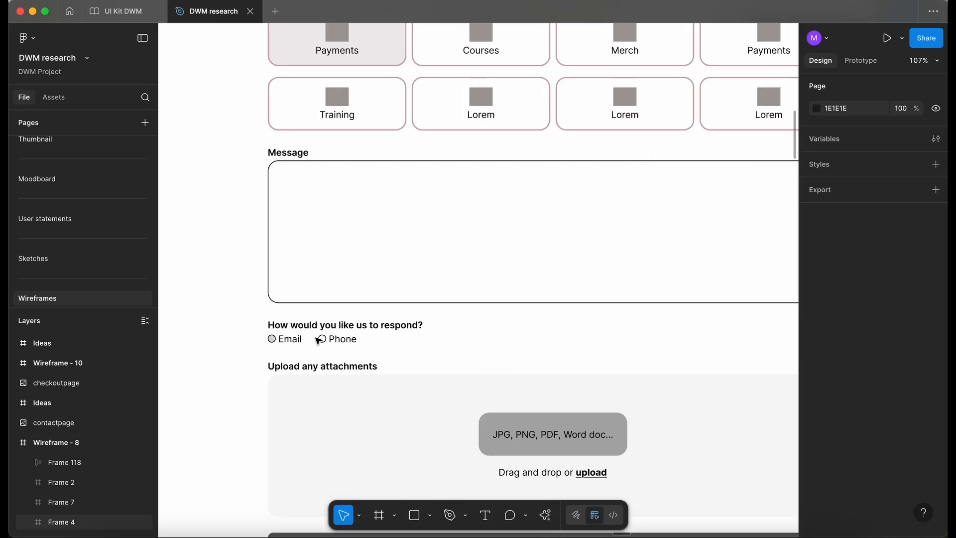